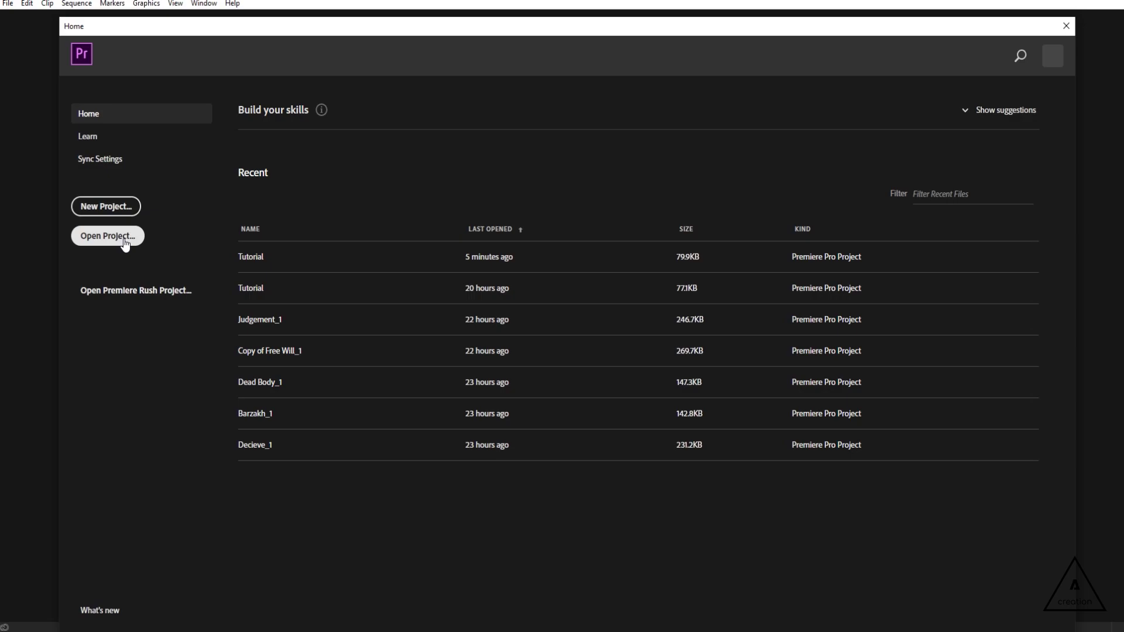
# Create a new project named 'Tutorail' saved in the A Creation projects folder
pyautogui.click(119, 214)
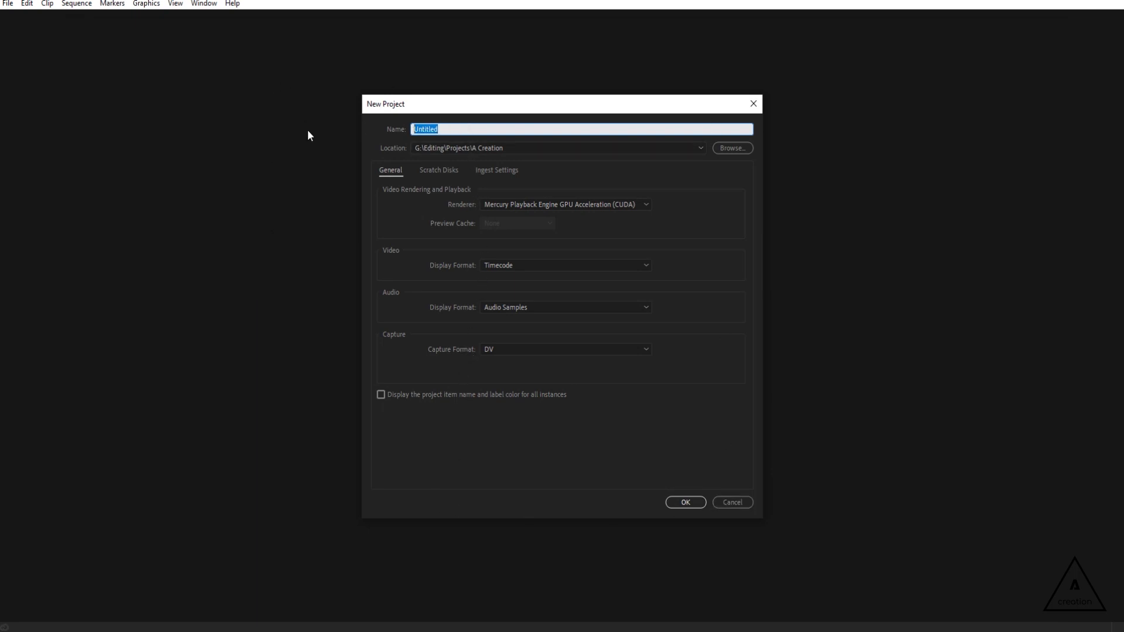
pyautogui.write('Tutorail')
pyautogui.click(391, 143)
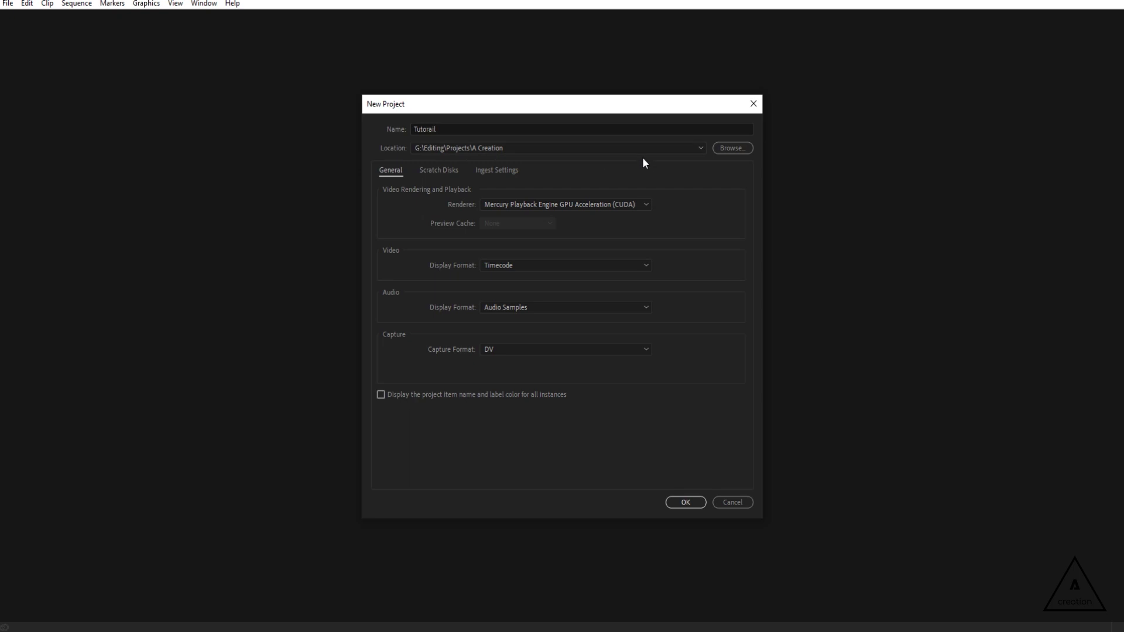
pyautogui.click(722, 148)
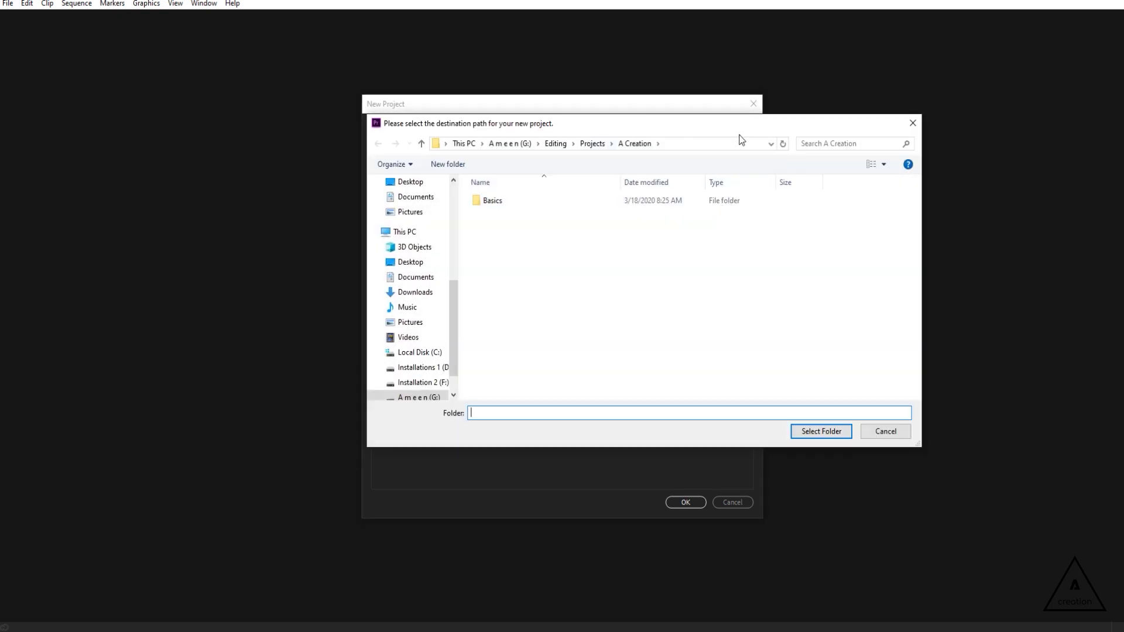
pyautogui.click(911, 124)
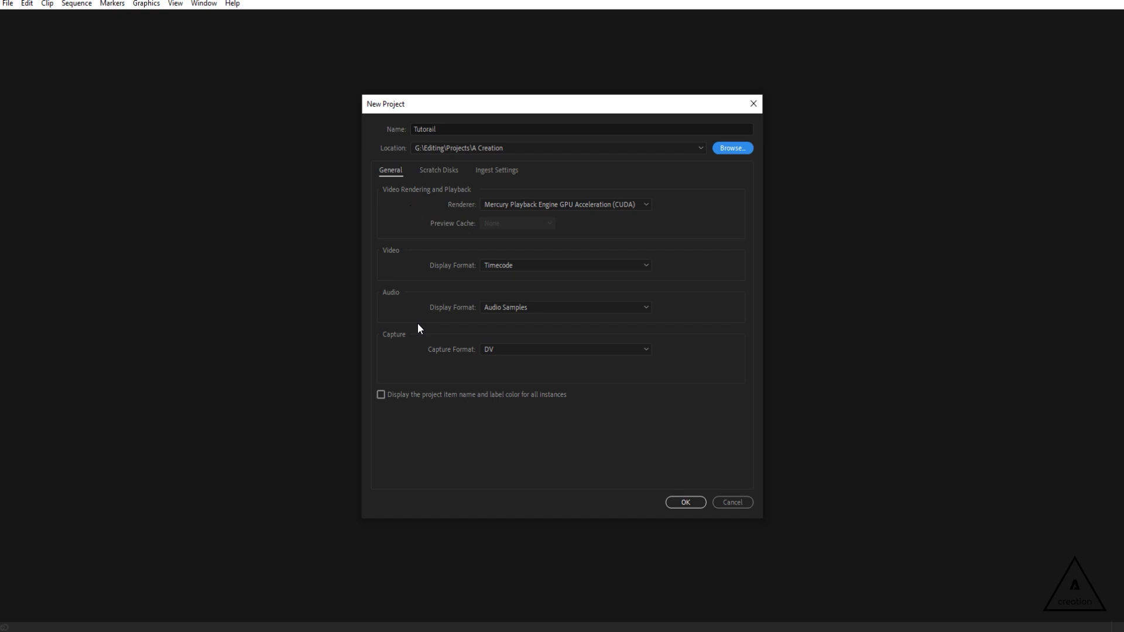
pyautogui.click(687, 503)
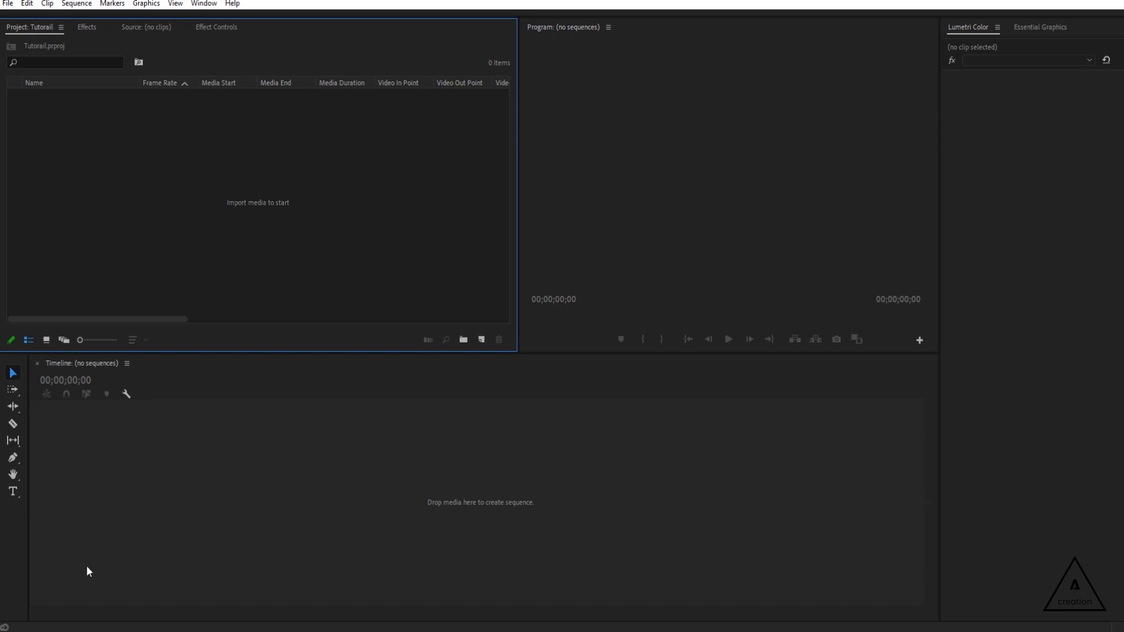
pyautogui.click(124, 28)
pyautogui.click(90, 30)
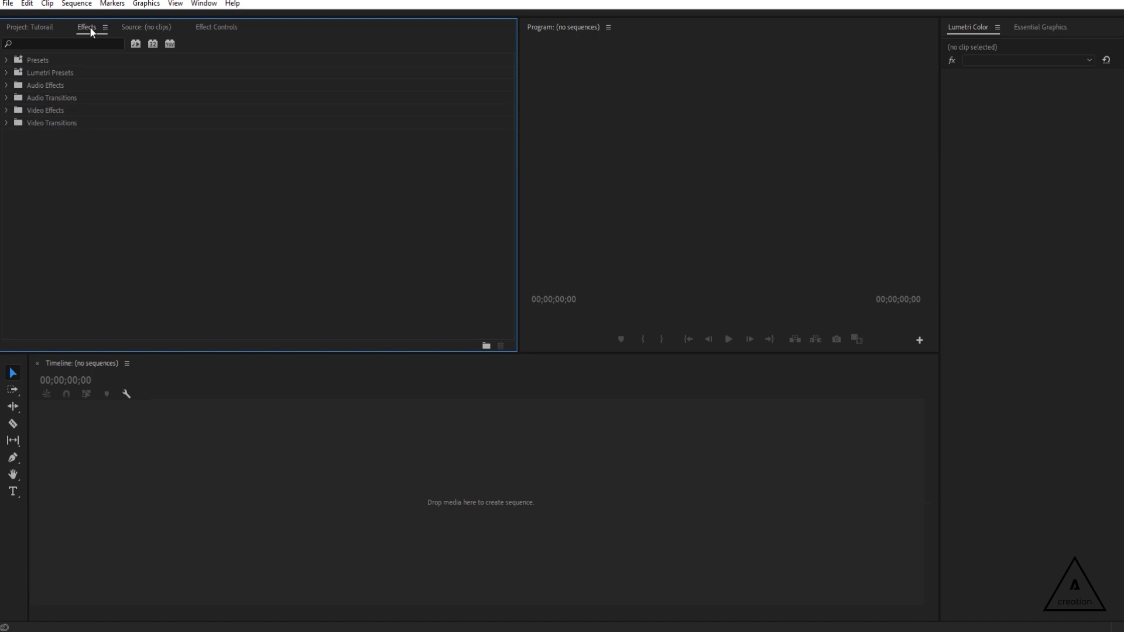
pyautogui.moveTo(90, 31); pyautogui.dragTo(664, 120)
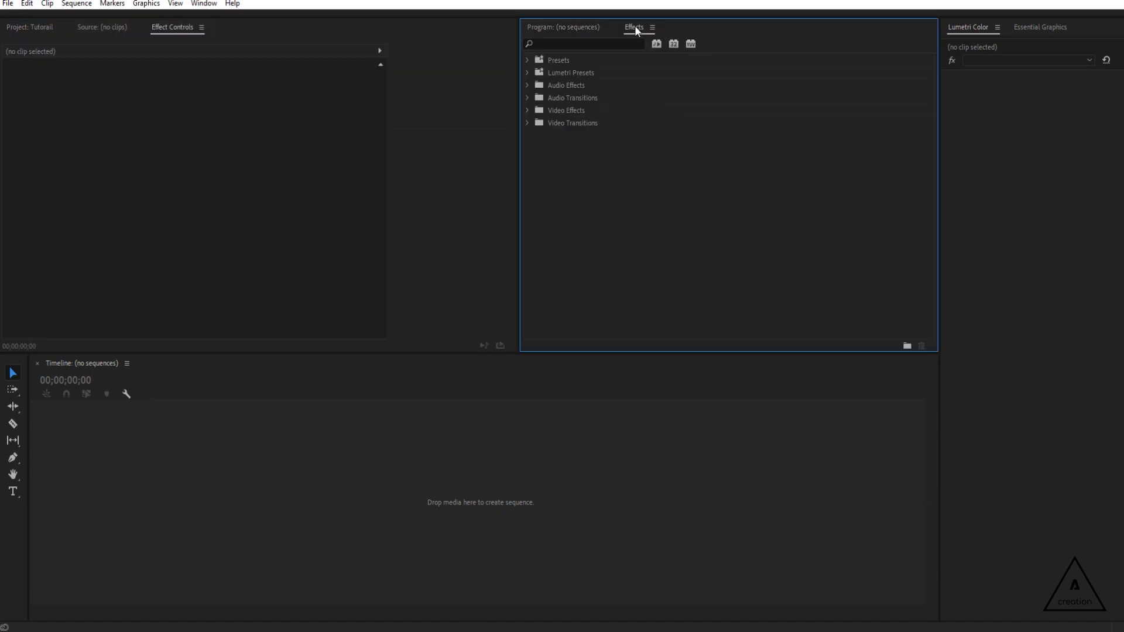
pyautogui.moveTo(634, 27); pyautogui.dragTo(1013, 149)
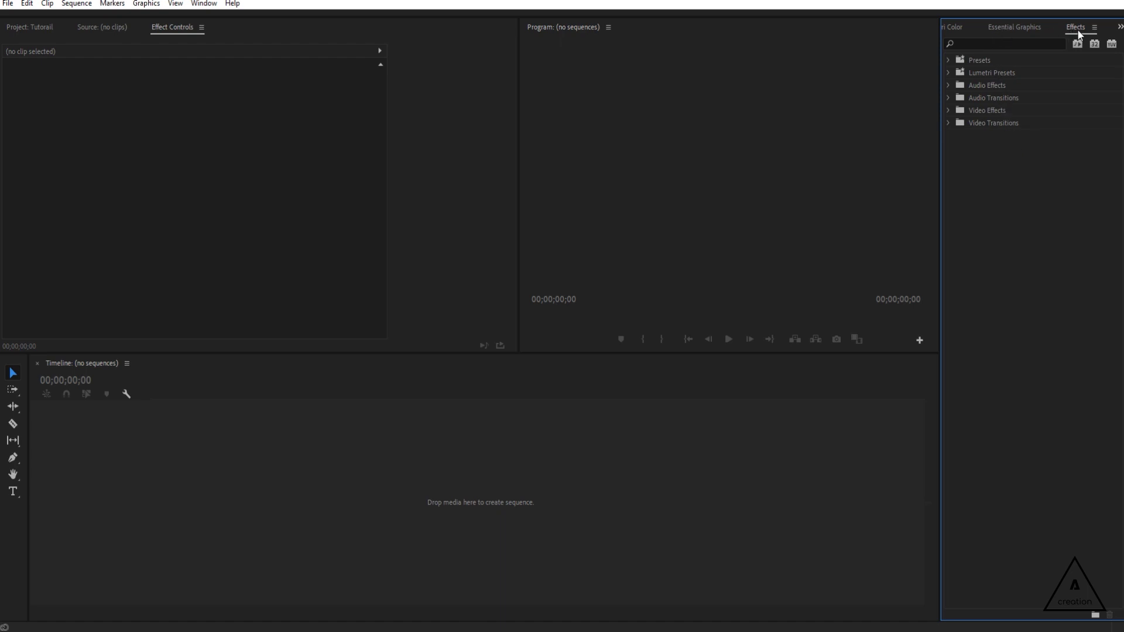
pyautogui.moveTo(1075, 30); pyautogui.dragTo(234, 27)
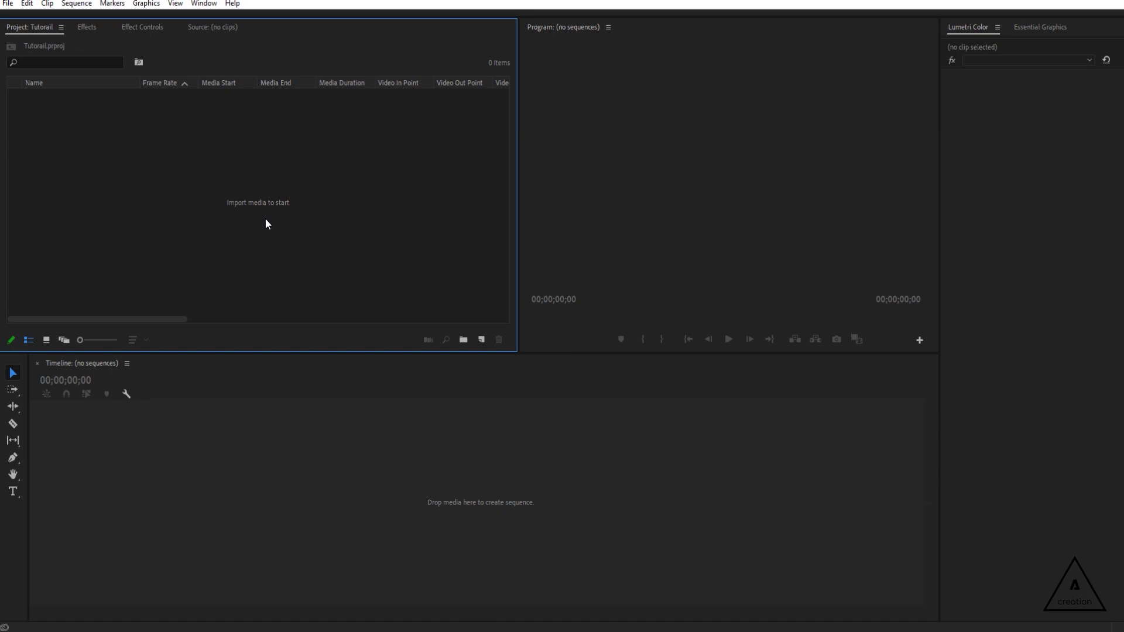
# Import the six forest clips, from the fern leaves clip through 171124_D1_HD_015, into the project bin
pyautogui.rightClick(243, 178)
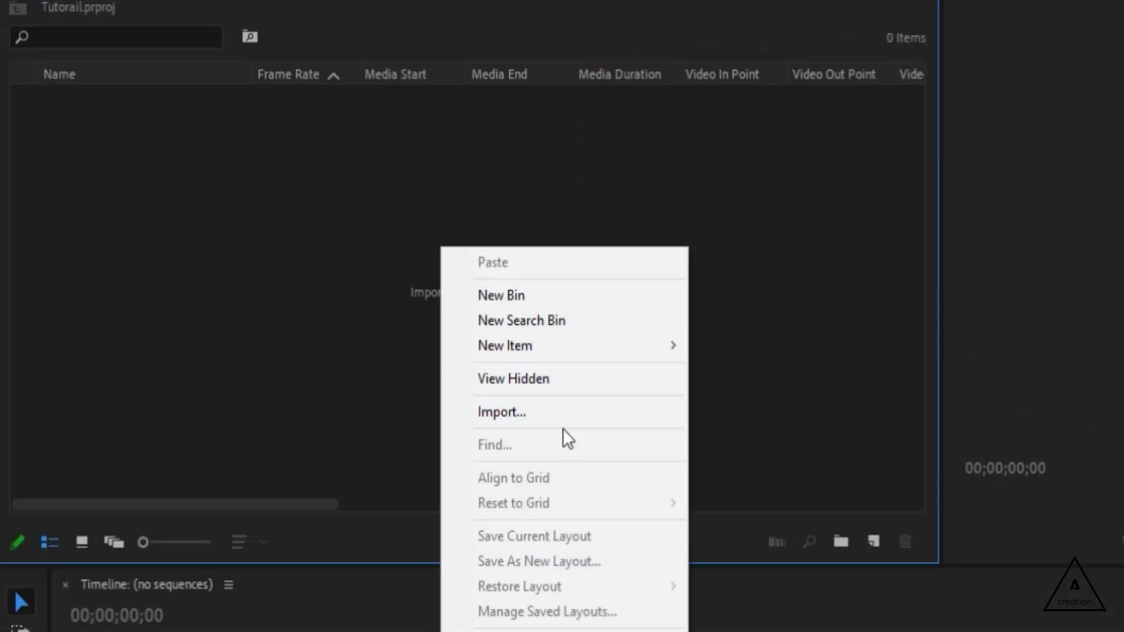
pyautogui.click(522, 415)
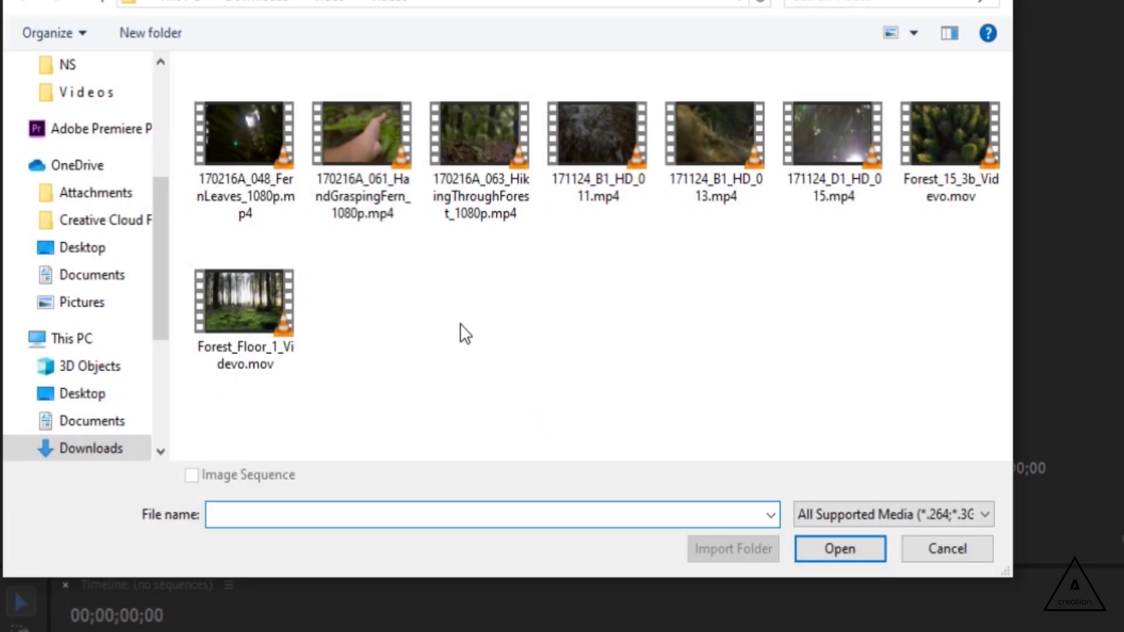
pyautogui.click(254, 160)
pyautogui.keyDown('shift'); pyautogui.click(859, 178); pyautogui.keyUp('shift')
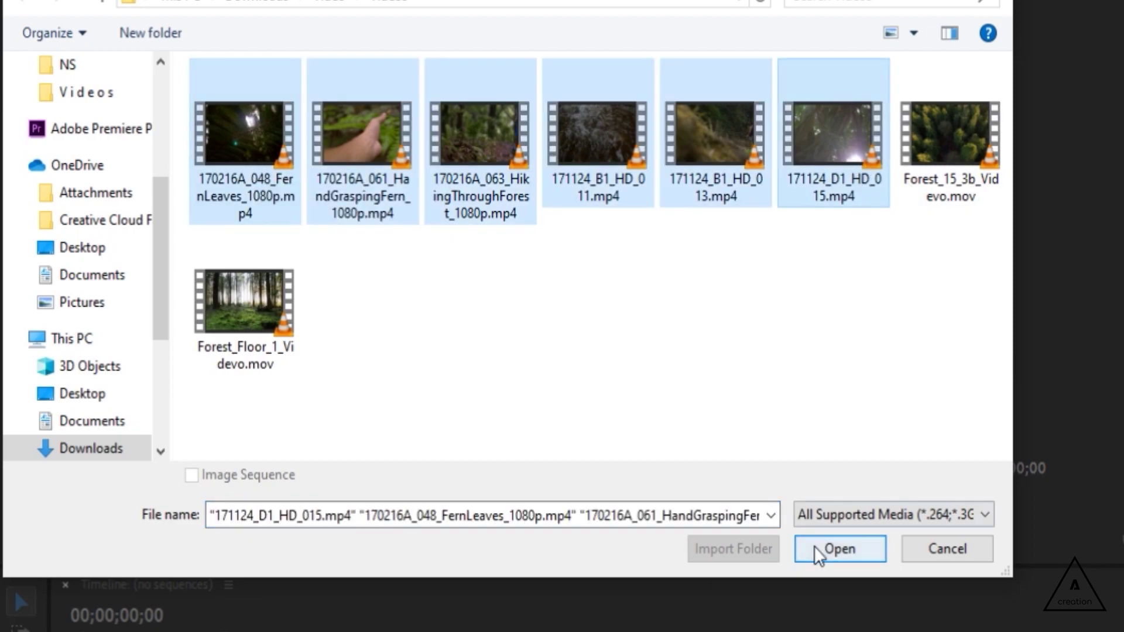
pyautogui.click(851, 547)
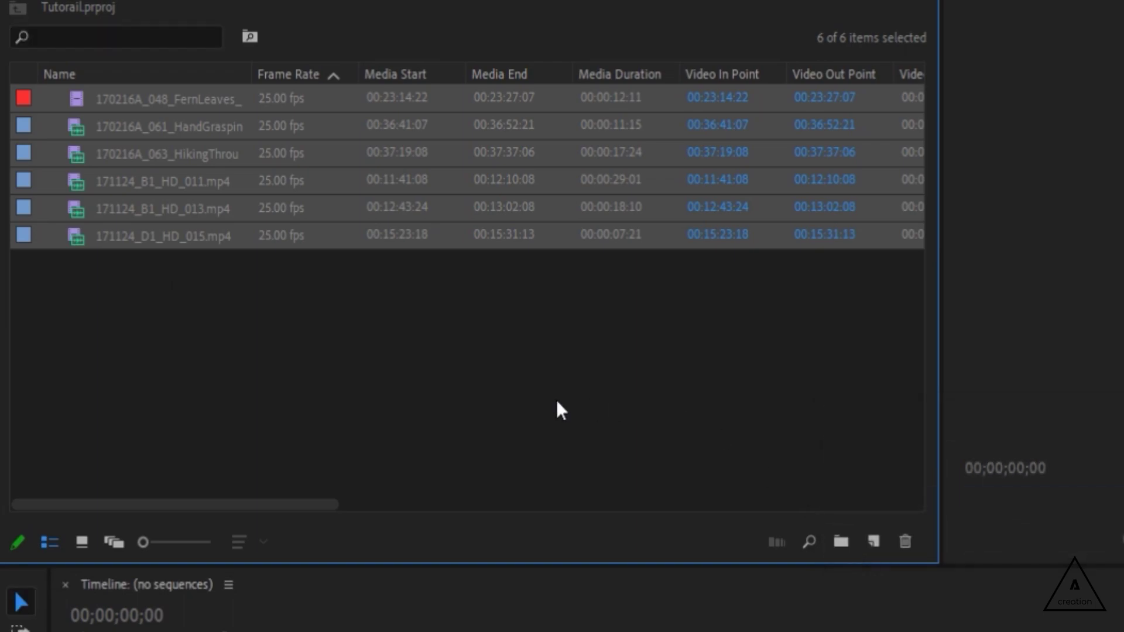
pyautogui.click(557, 402)
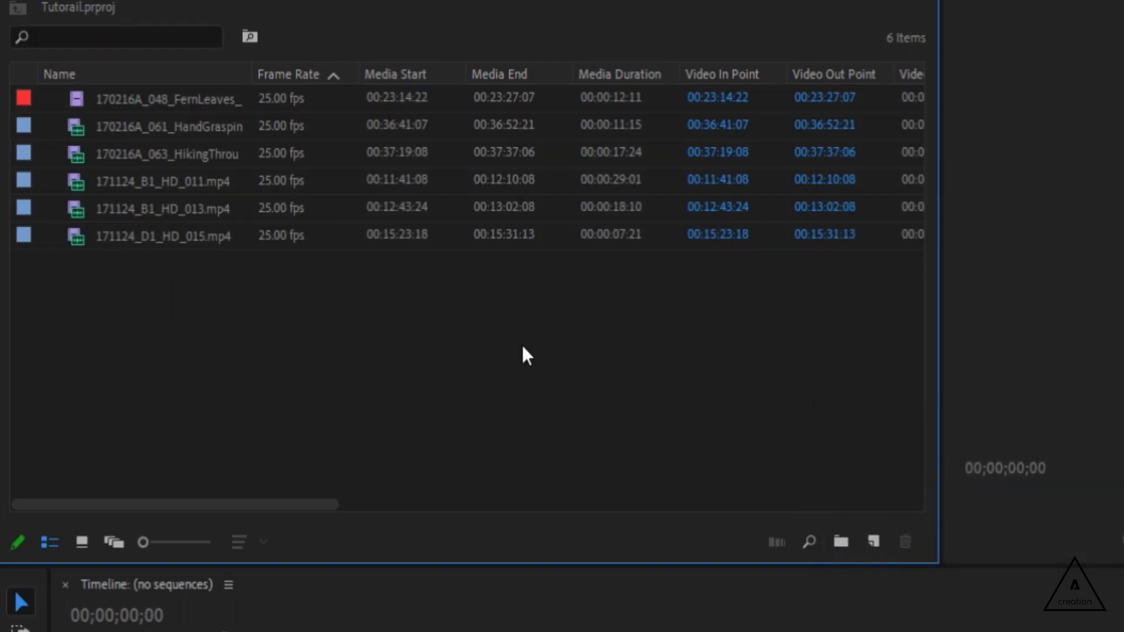
# Create a bin named 'Video' and move all six forest clips into it
pyautogui.click(838, 544)
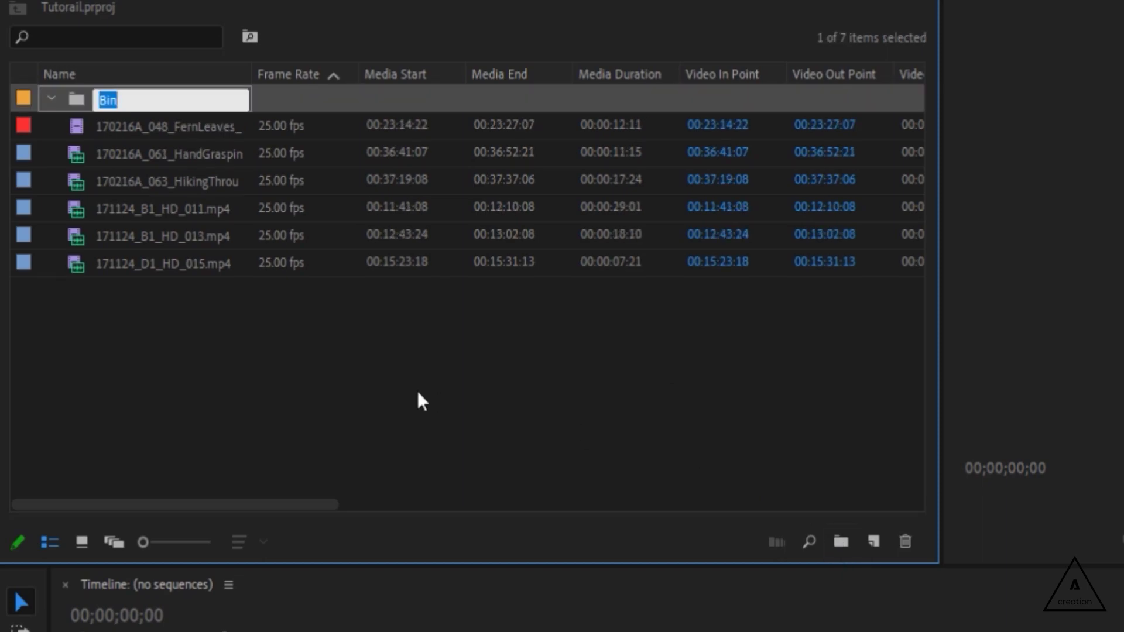
pyautogui.write('Video')
pyautogui.click(301, 361)
pyautogui.moveTo(123, 331); pyautogui.dragTo(166, 136)
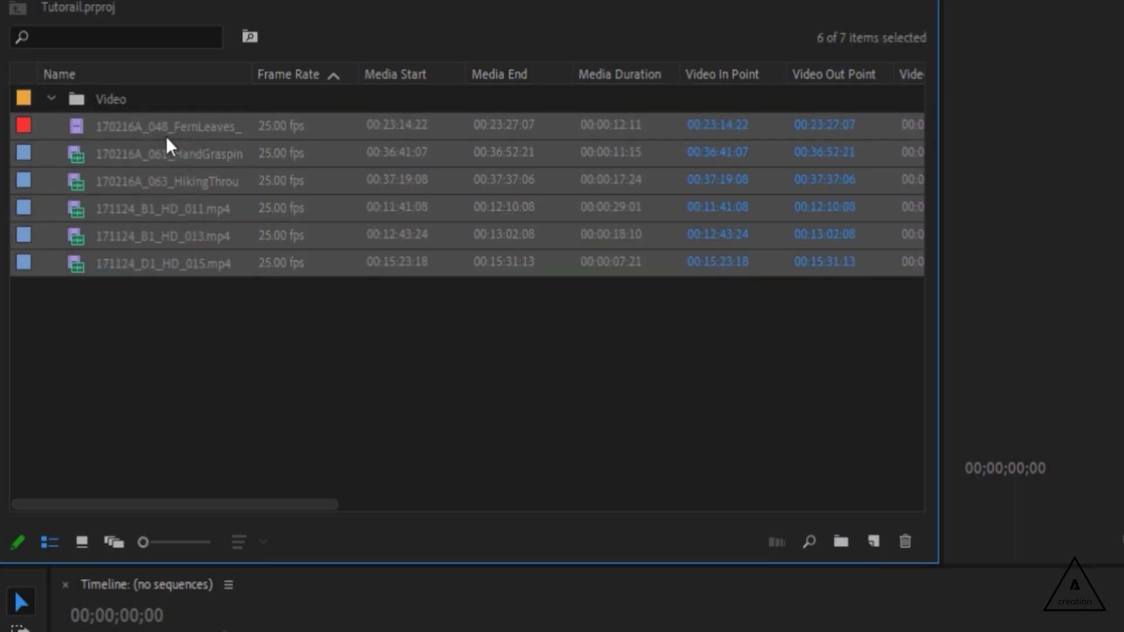
pyautogui.moveTo(86, 128); pyautogui.dragTo(77, 100)
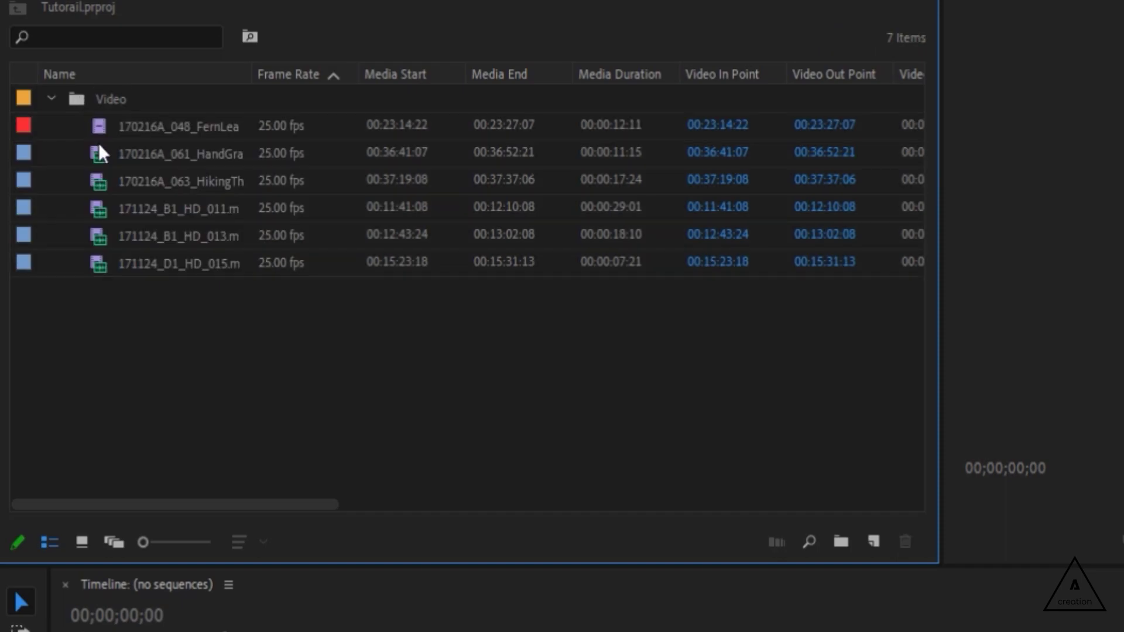
pyautogui.click(51, 98)
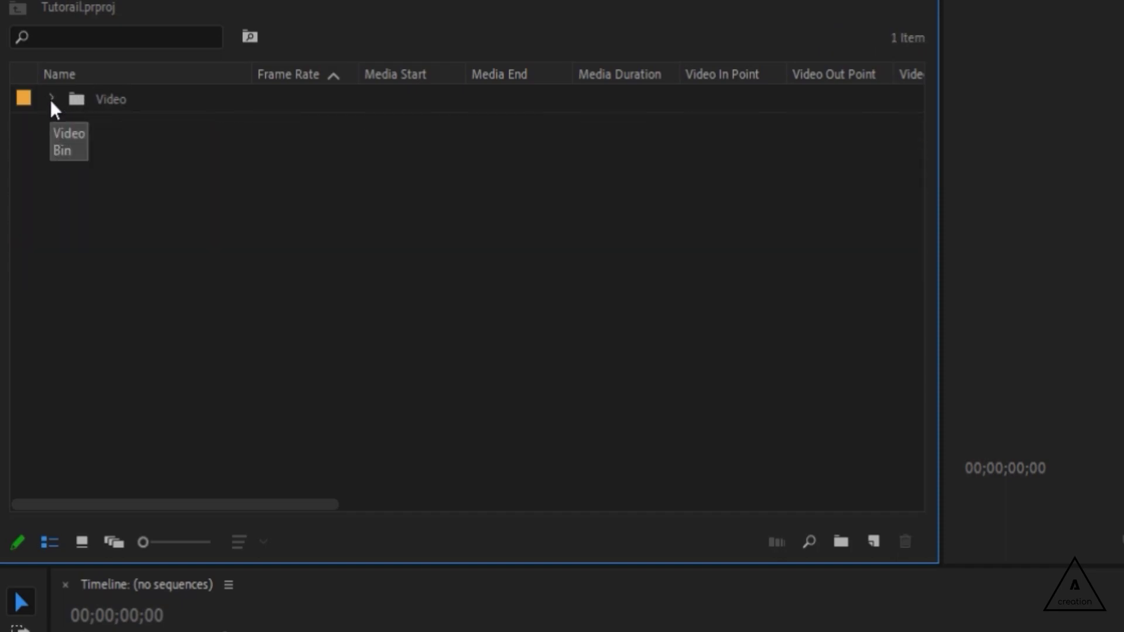
pyautogui.click(51, 98)
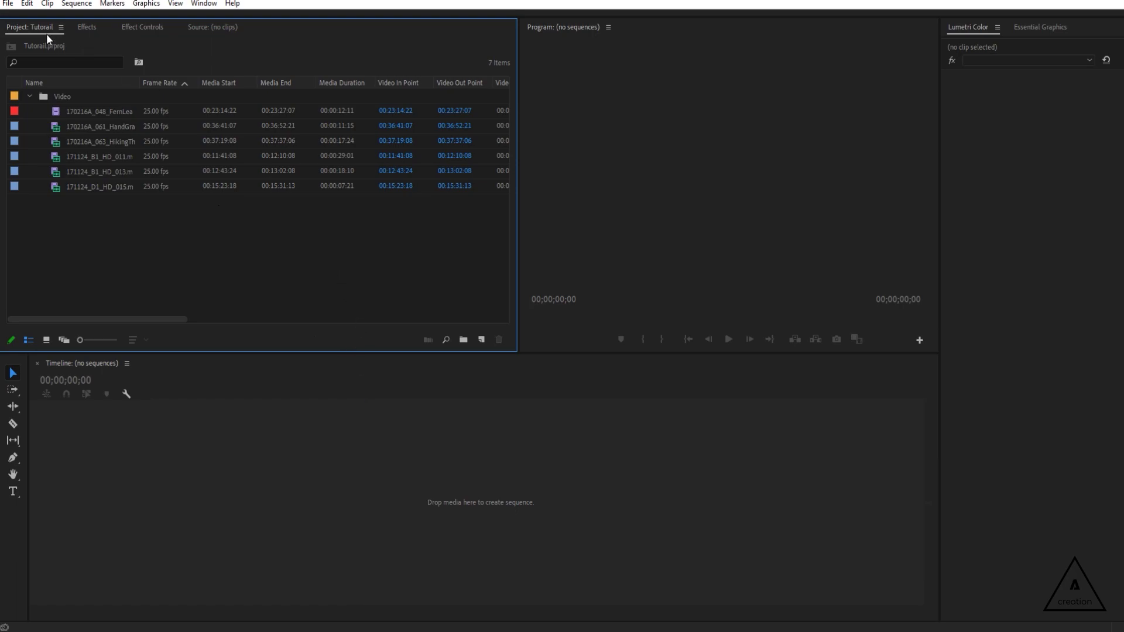
# Create a RED R3D 1080p 16x9 23.976 sequence named 'Main'
pyautogui.click(7, 3)
pyautogui.moveTo(14, 12)
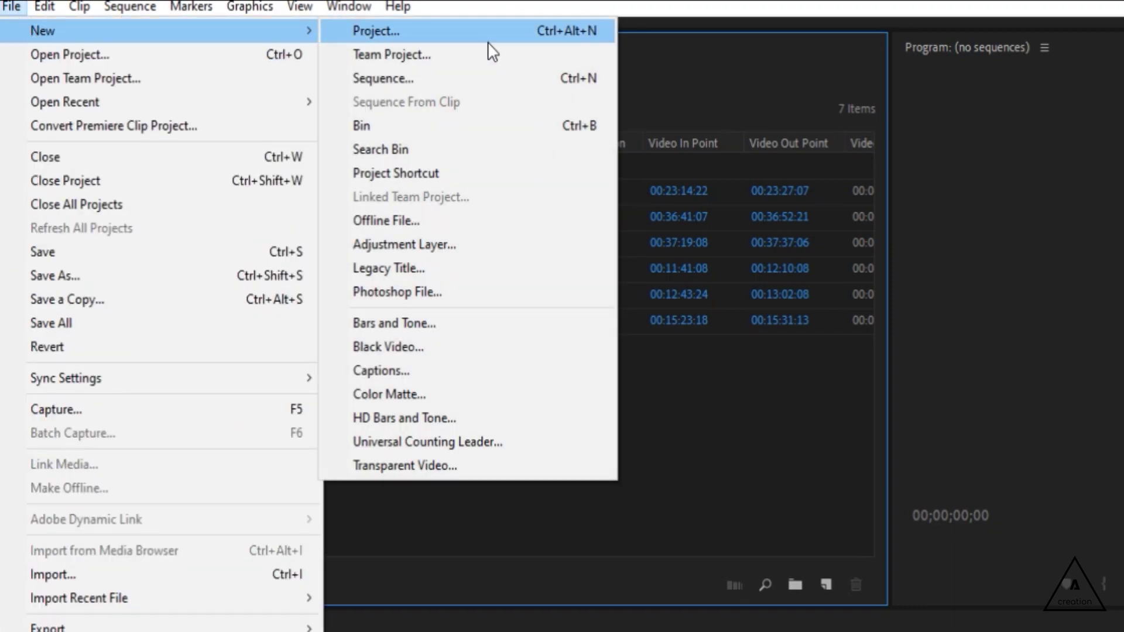
pyautogui.click(461, 78)
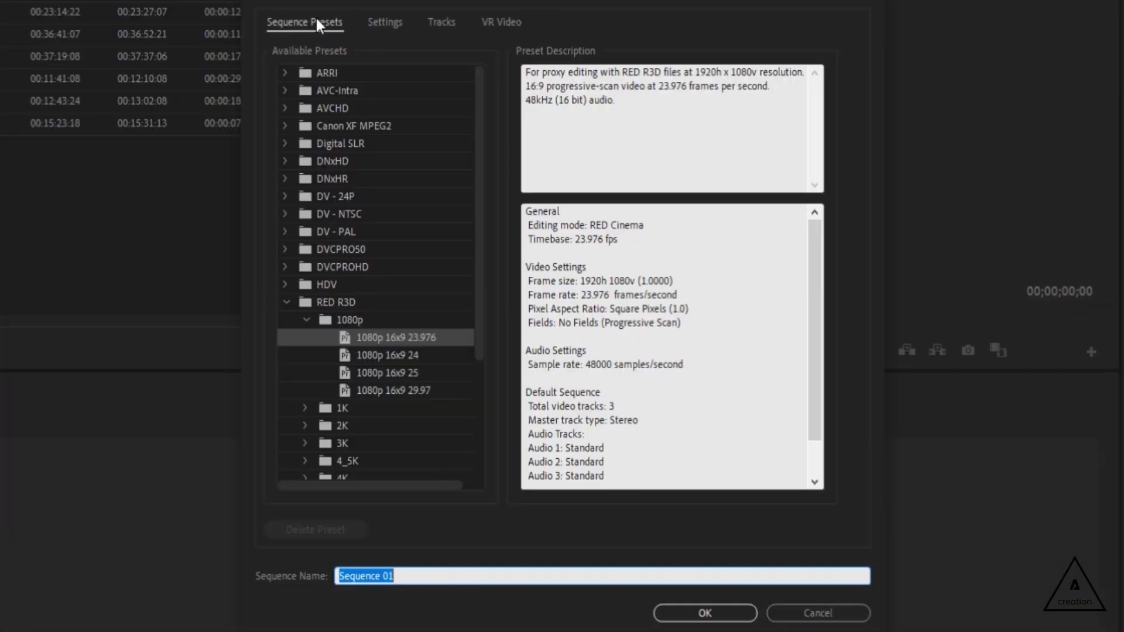
pyautogui.click(316, 19)
pyautogui.scroll(-3, 325, 401)
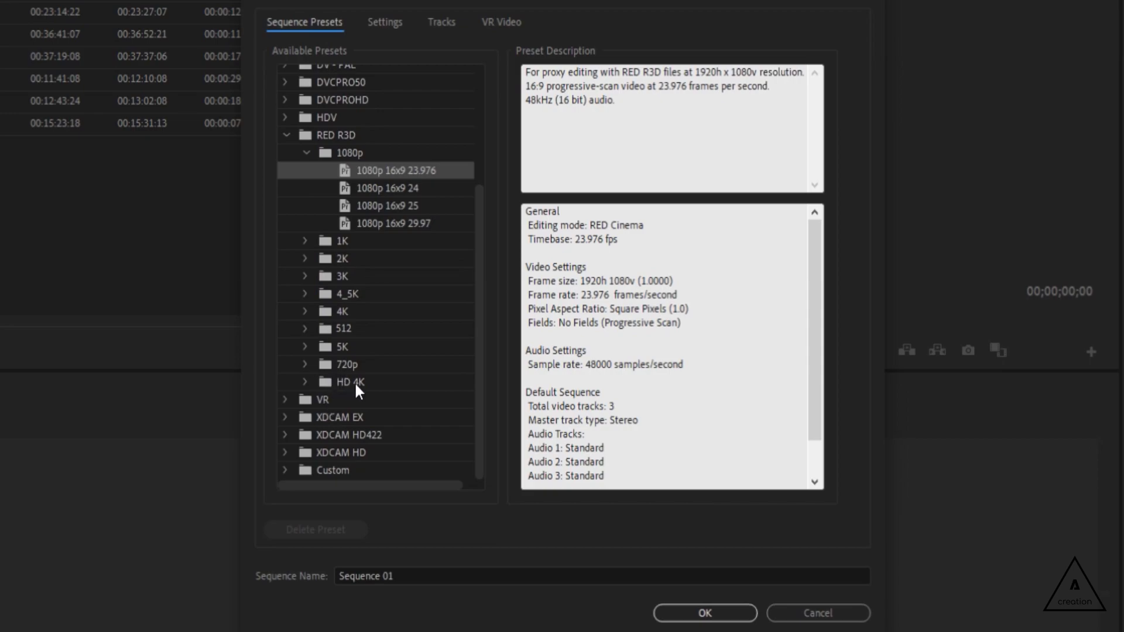
pyautogui.scroll(3, 355, 303)
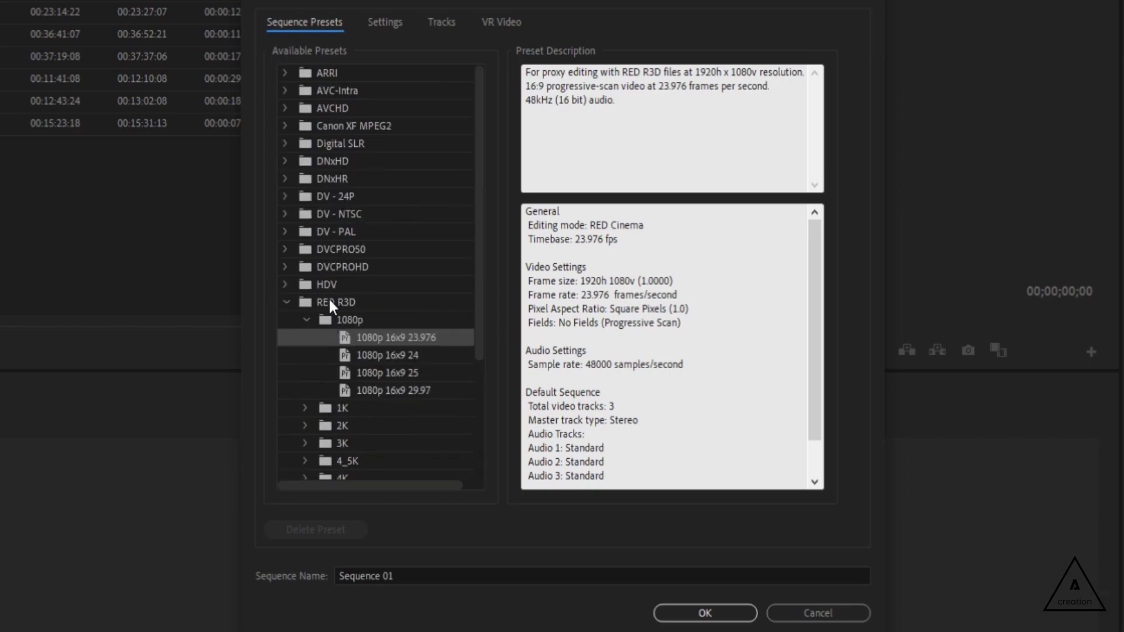
pyautogui.click(328, 298)
pyautogui.click(375, 339)
pyautogui.click(415, 573)
pyautogui.write('Main')
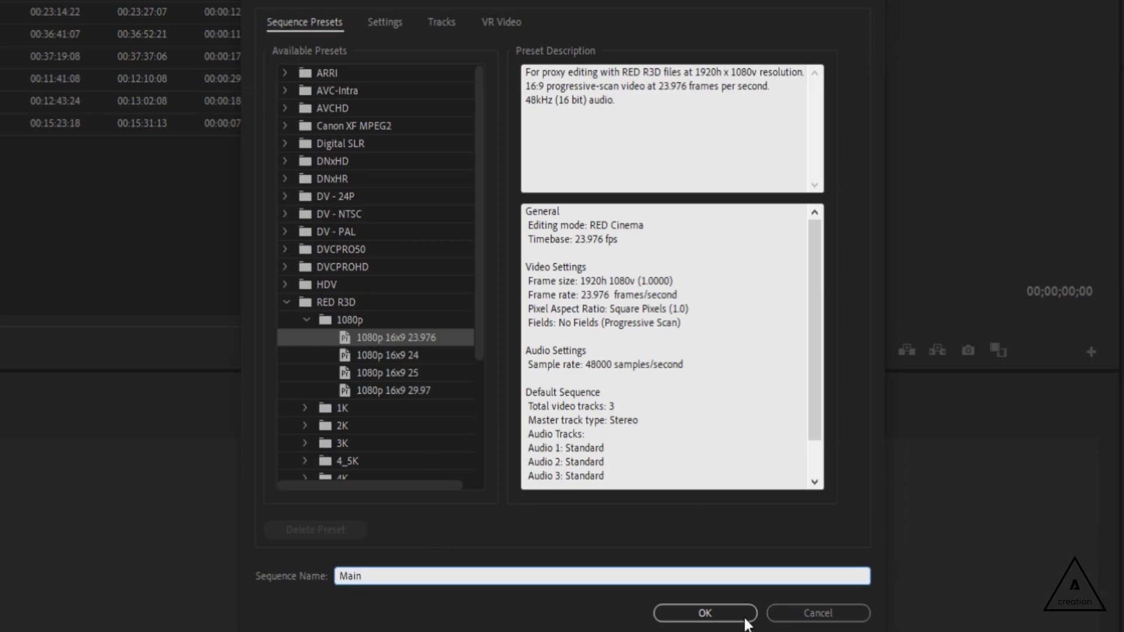
pyautogui.click(719, 615)
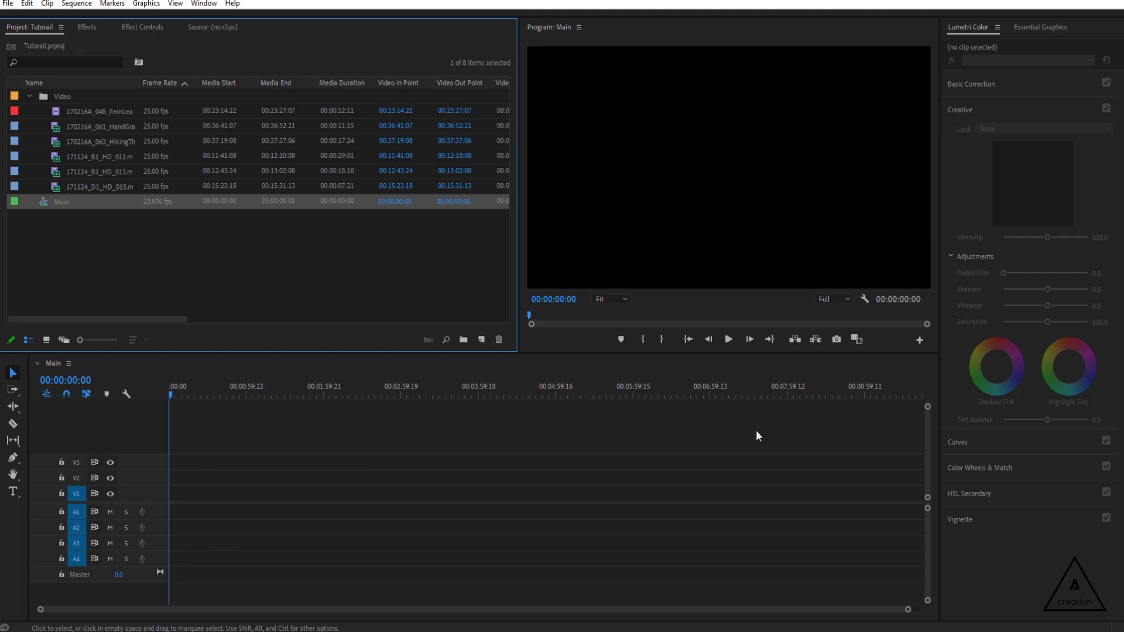
# Delete the Main sequence from the project
pyautogui.click(264, 510)
pyautogui.click(141, 263)
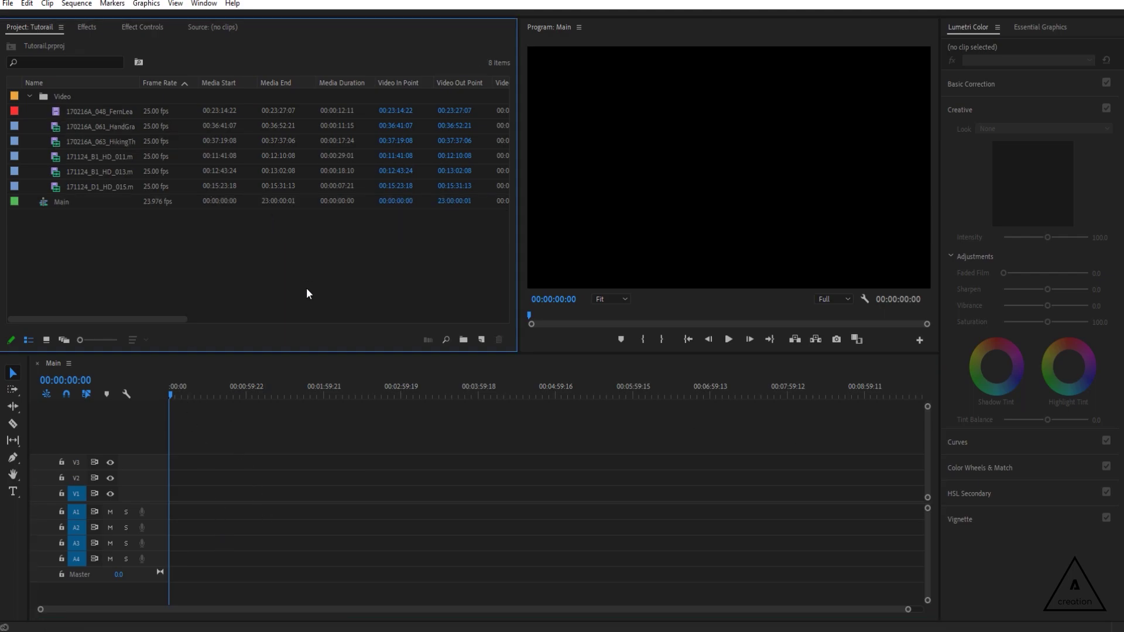
pyautogui.hotkey('ctrl', 'z')
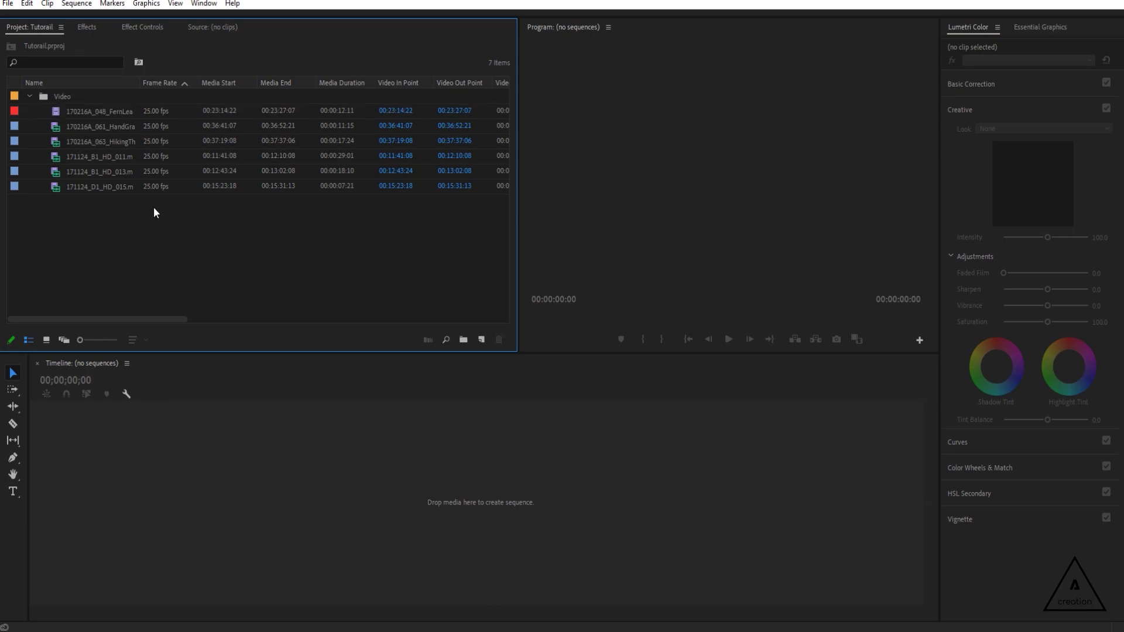
# Create a new sequence matching the 170216A_048_FernLeaves clip's settings
pyautogui.moveTo(56, 111); pyautogui.dragTo(442, 481)
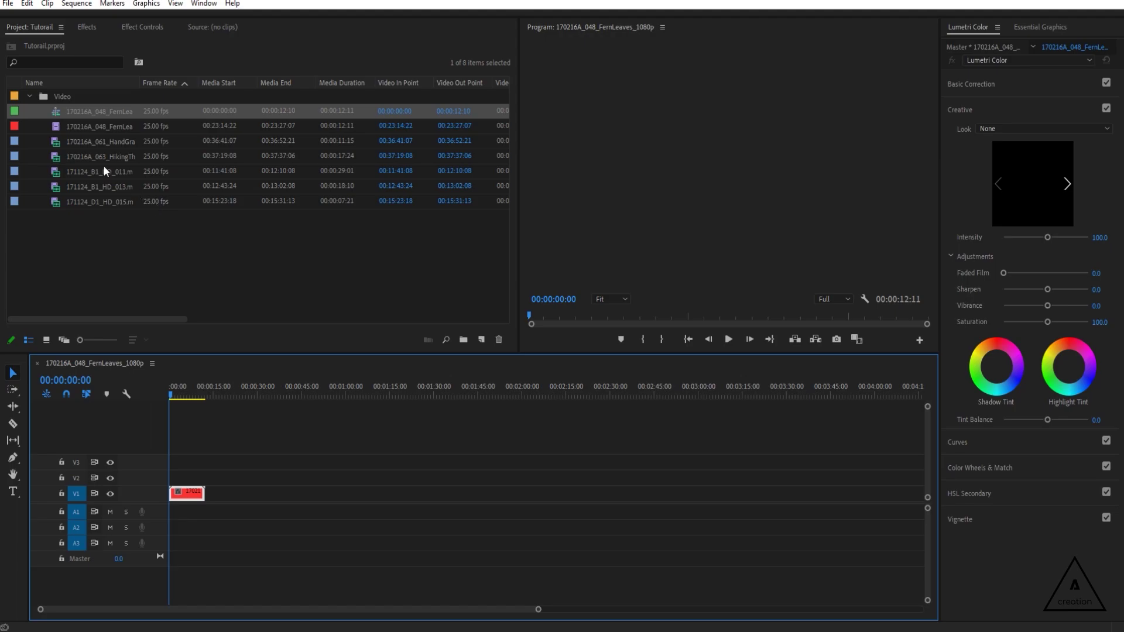
pyautogui.hotkey('ctrl', 'z')
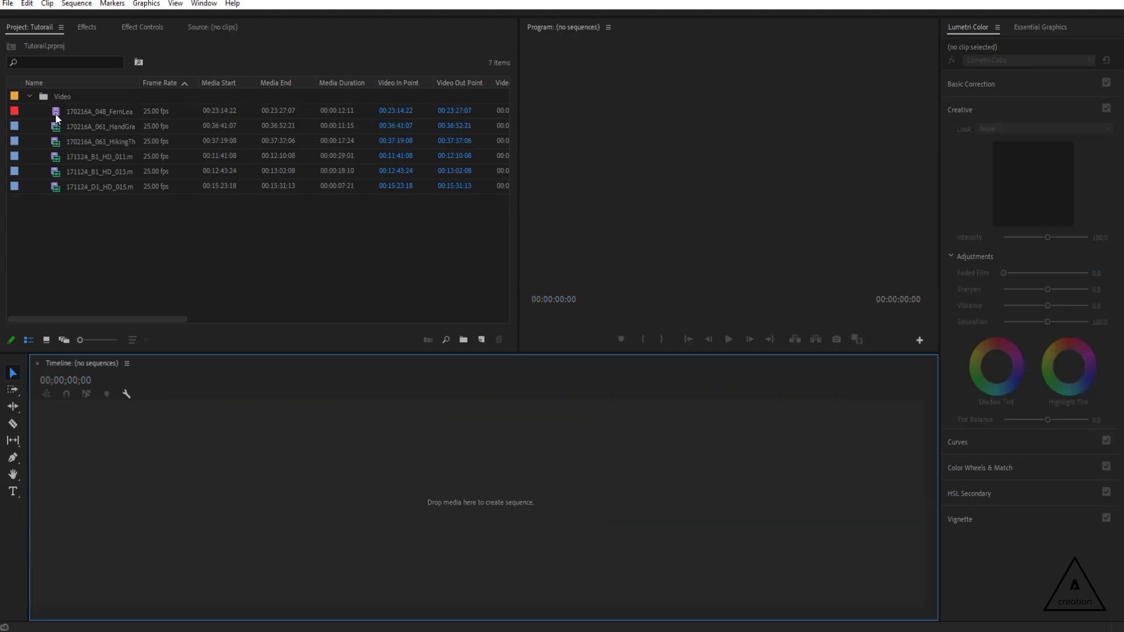
pyautogui.moveTo(478, 332); pyautogui.dragTo(482, 341)
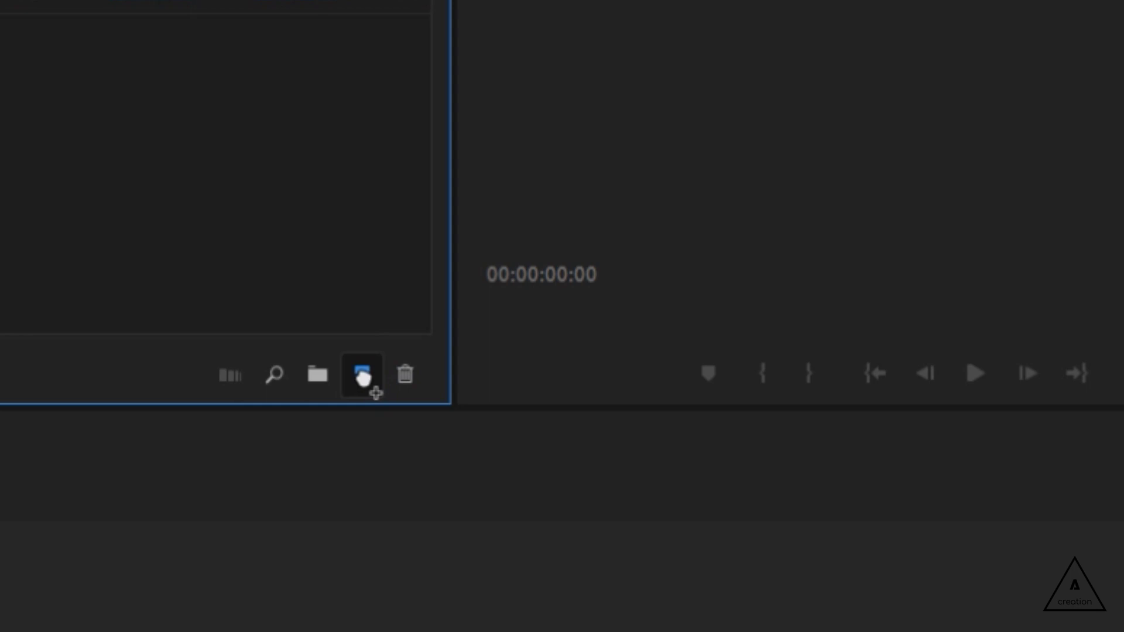
pyautogui.moveTo(363, 377); pyautogui.dragTo(363, 378)
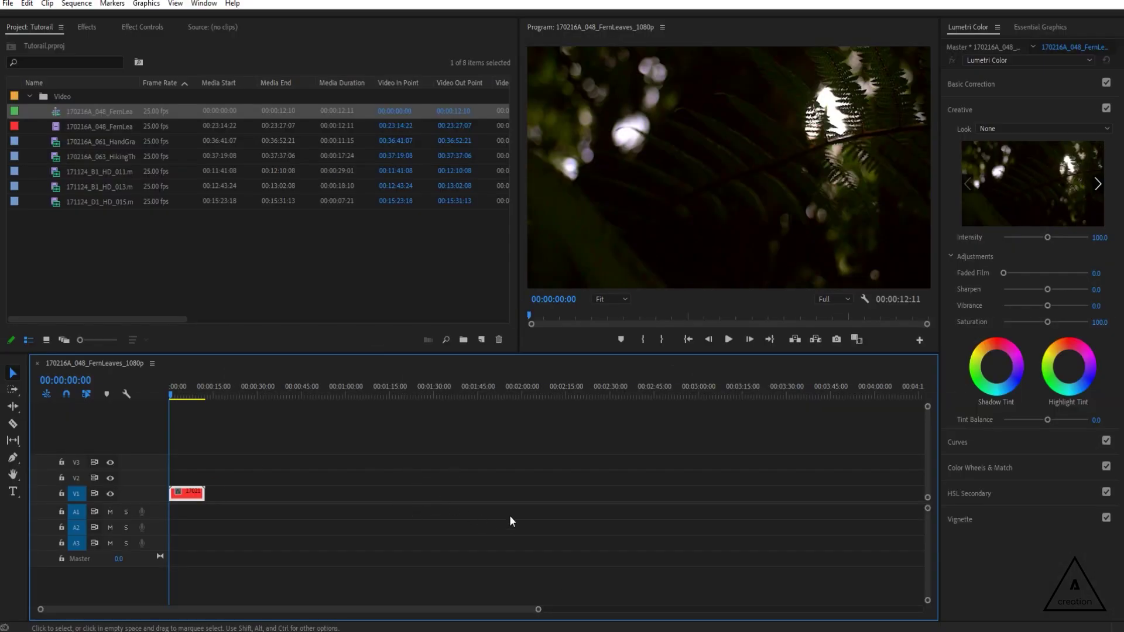
# Play to 00:00:04:07, then trim the fern clip's end to about five seconds (00:00:05:03)
pyautogui.click(508, 516)
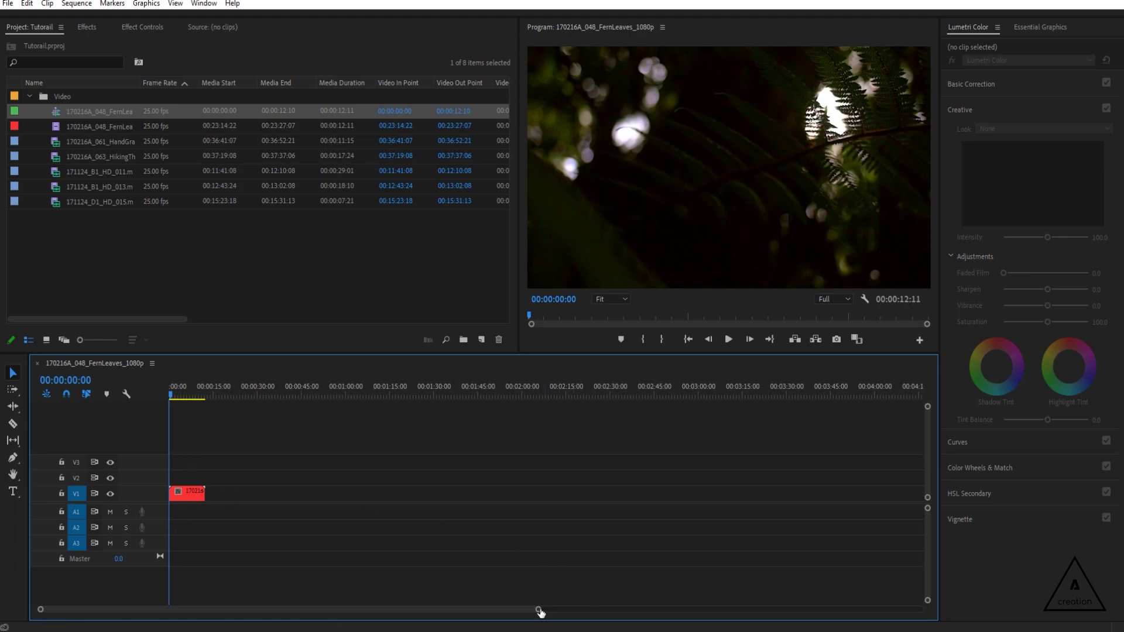
pyautogui.moveTo(538, 611); pyautogui.dragTo(207, 613)
pyautogui.moveTo(404, 610); pyautogui.dragTo(199, 610)
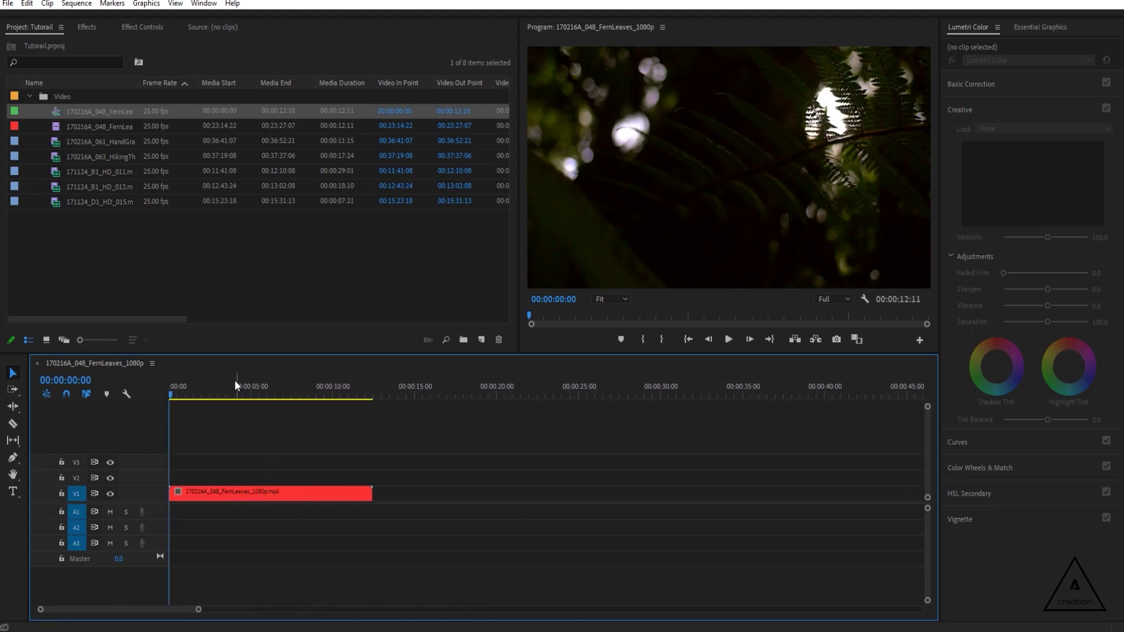
pyautogui.click(728, 339)
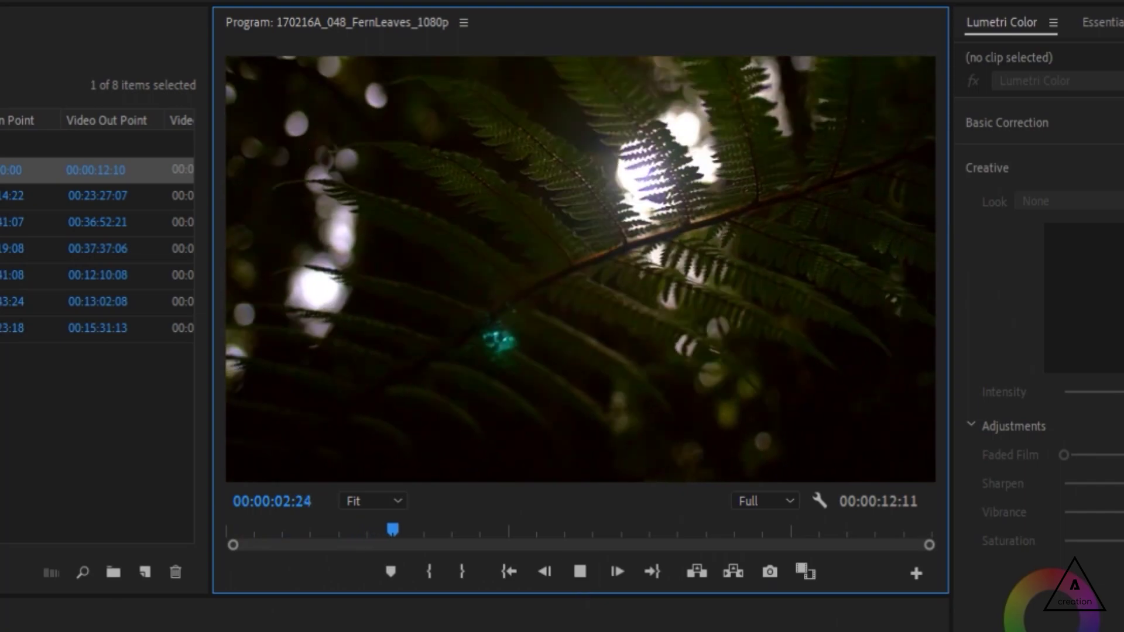
pyautogui.press('space')
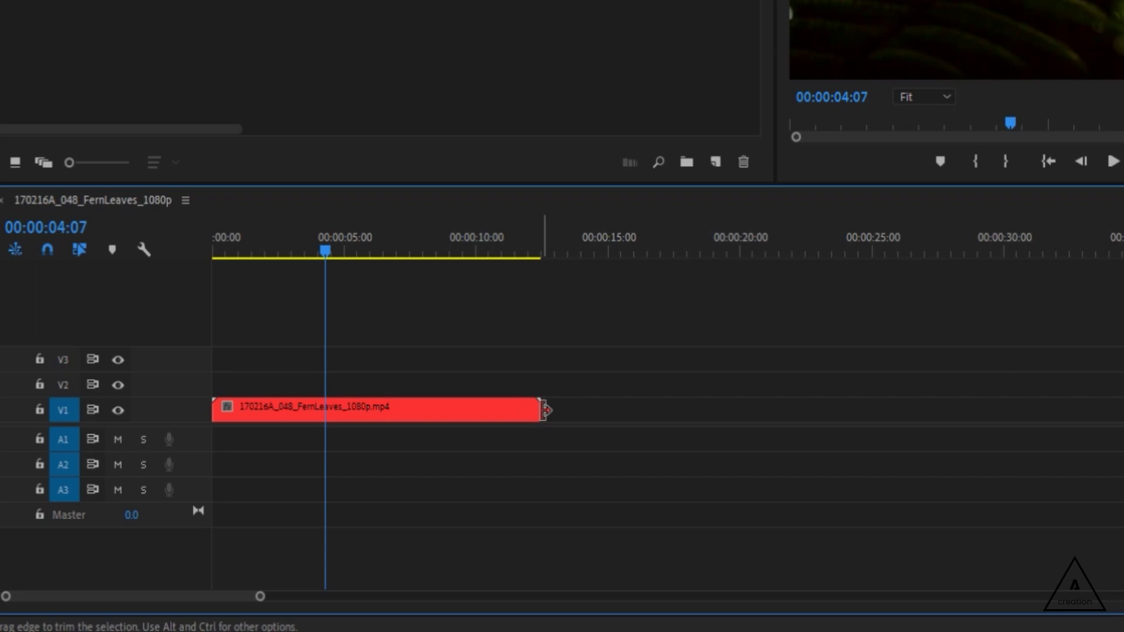
pyautogui.moveTo(544, 410); pyautogui.dragTo(348, 391)
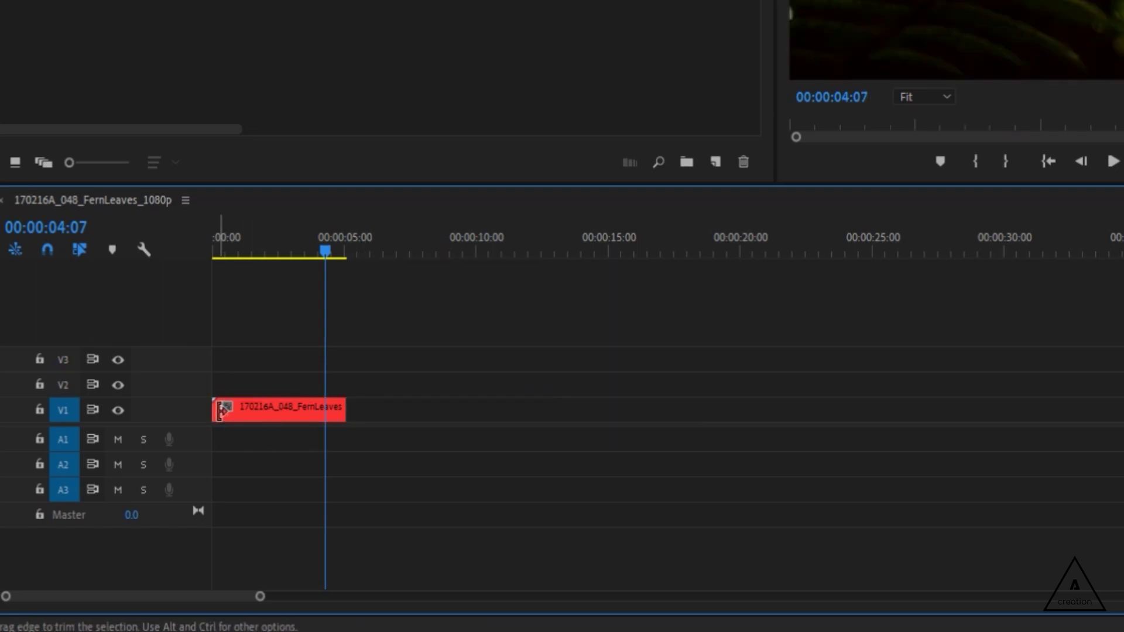
pyautogui.moveTo(218, 406); pyautogui.dragTo(193, 407)
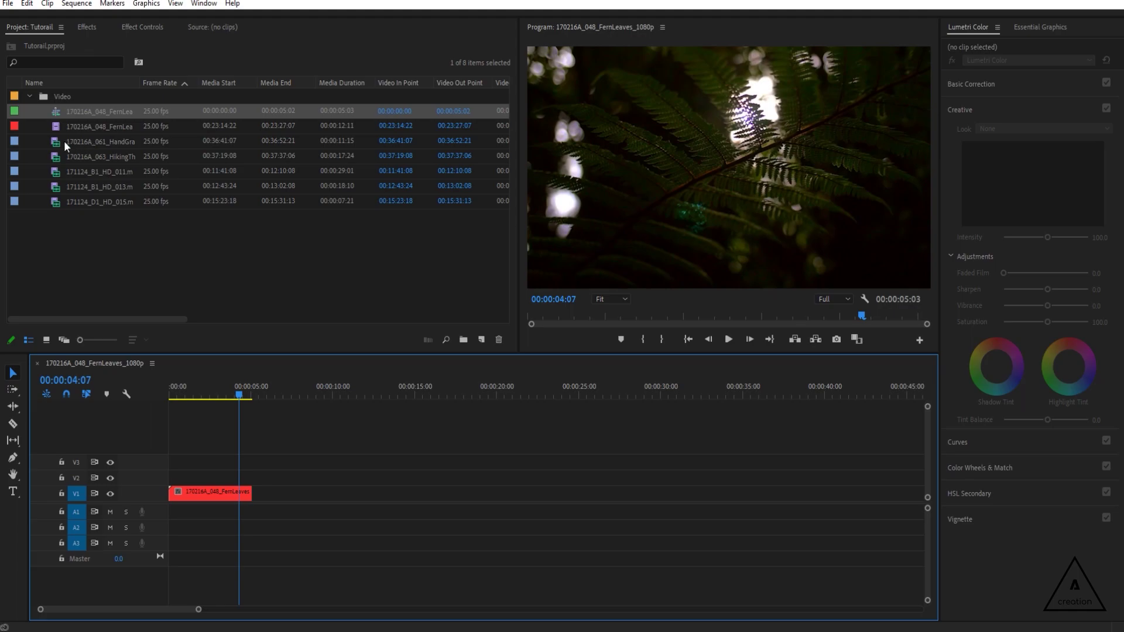
# Load the HandGraspingFern clip in the Source monitor and set an in point at 00:36:42:14
pyautogui.click(60, 141)
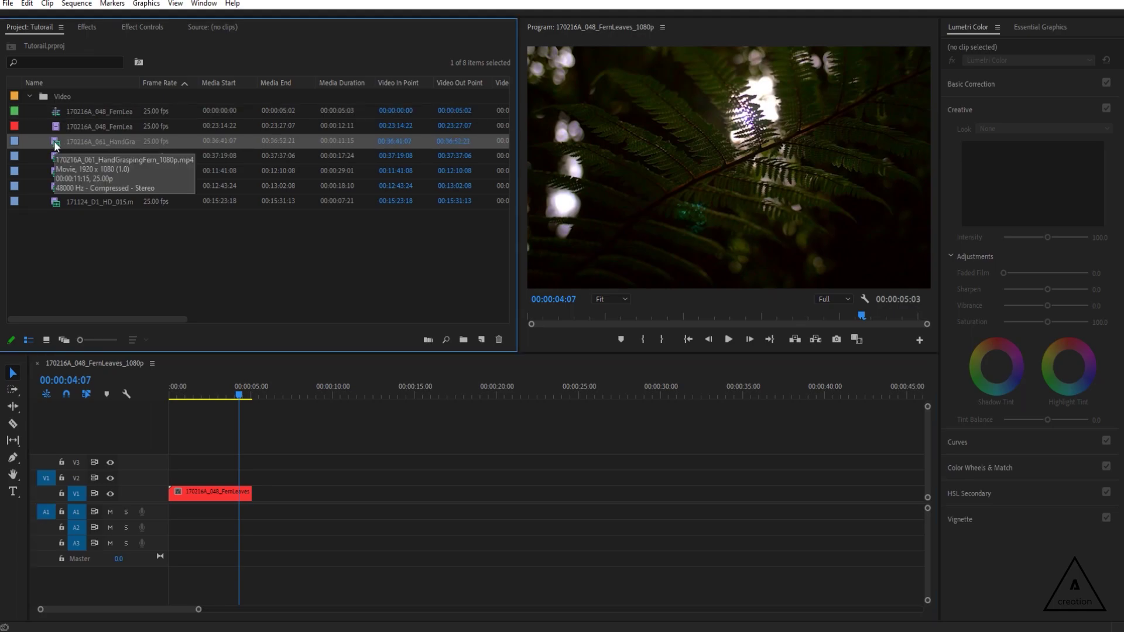
pyautogui.doubleClick(56, 144)
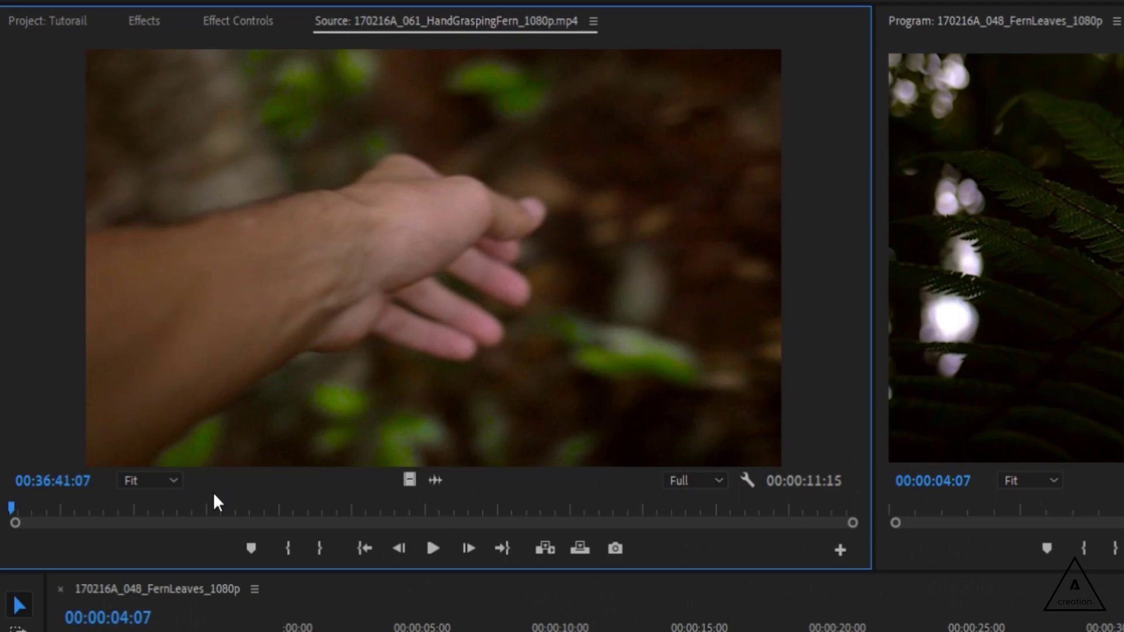
pyautogui.press('space')
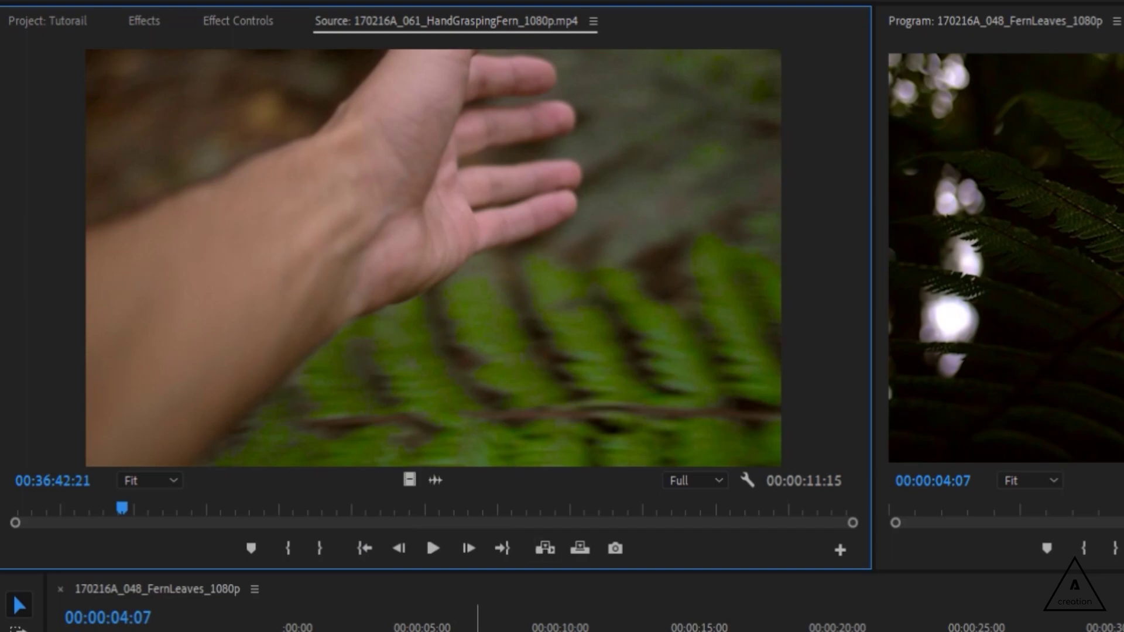
pyautogui.press('space')
pyautogui.press('space')
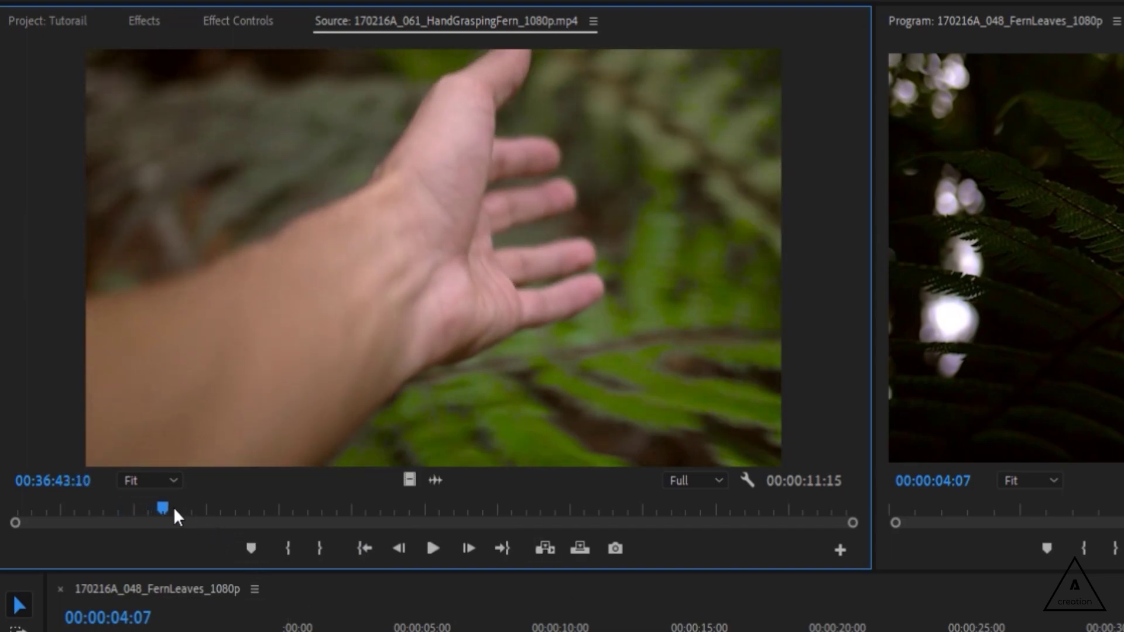
pyautogui.moveTo(173, 507); pyautogui.dragTo(99, 503)
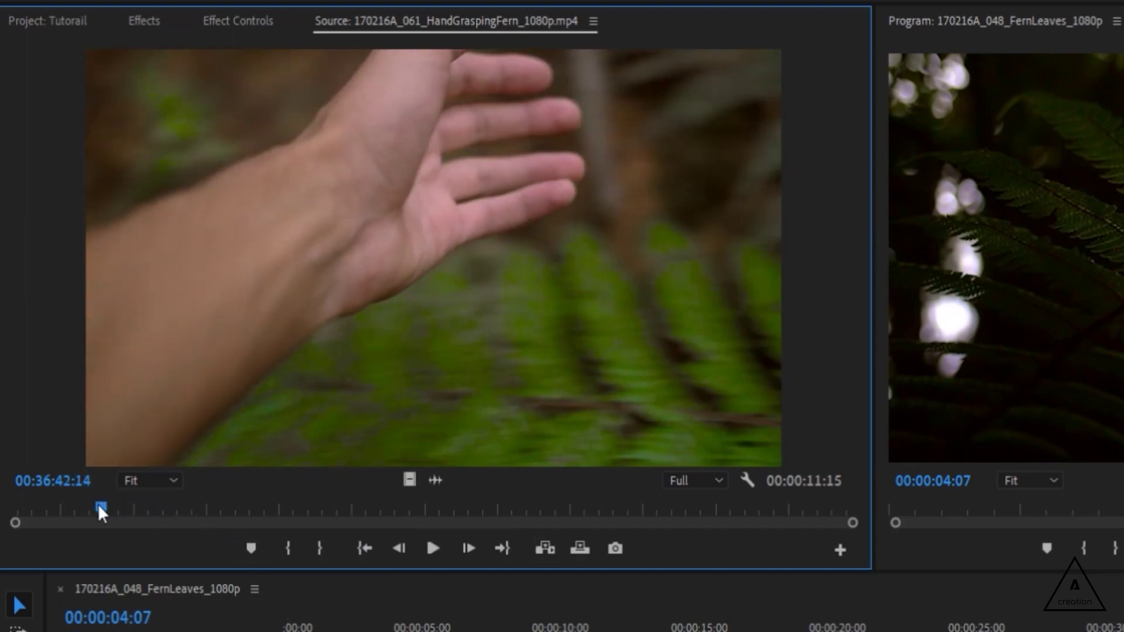
pyautogui.click(287, 550)
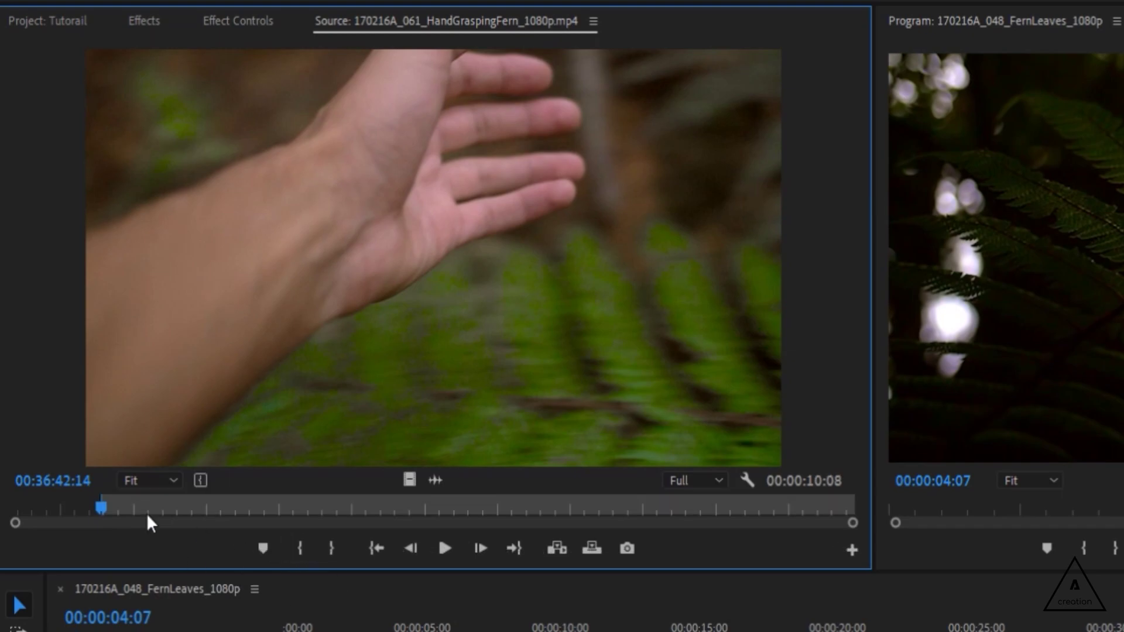
# Set the clip's out point at 00:36:46:06, marking a 00:00:03:18 portion
pyautogui.press('space')
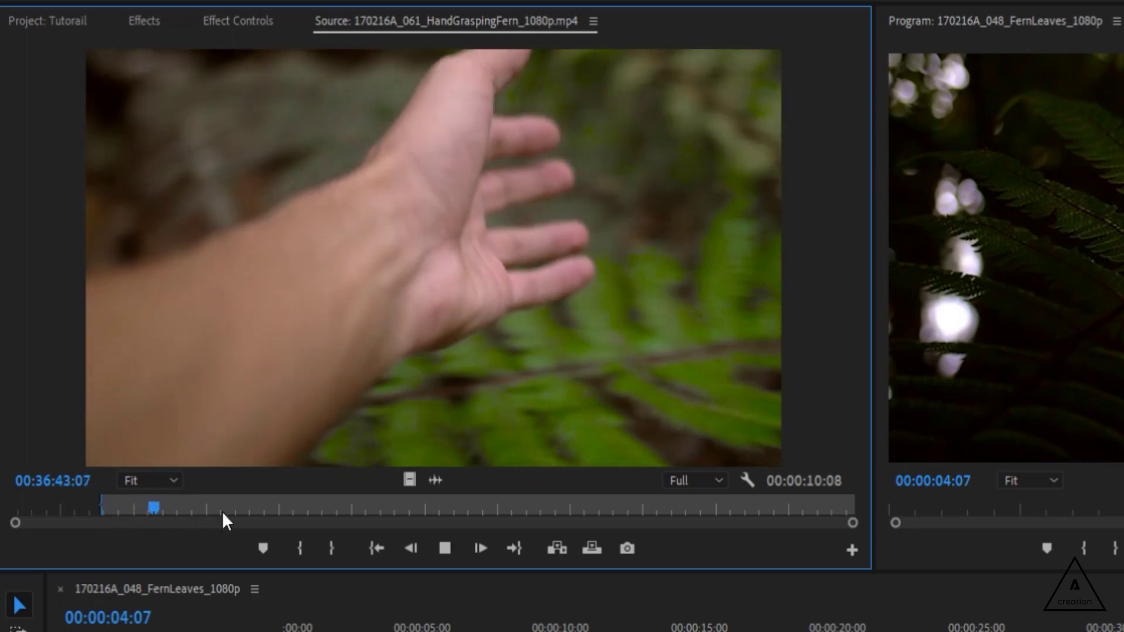
pyautogui.moveTo(245, 503); pyautogui.dragTo(370, 511)
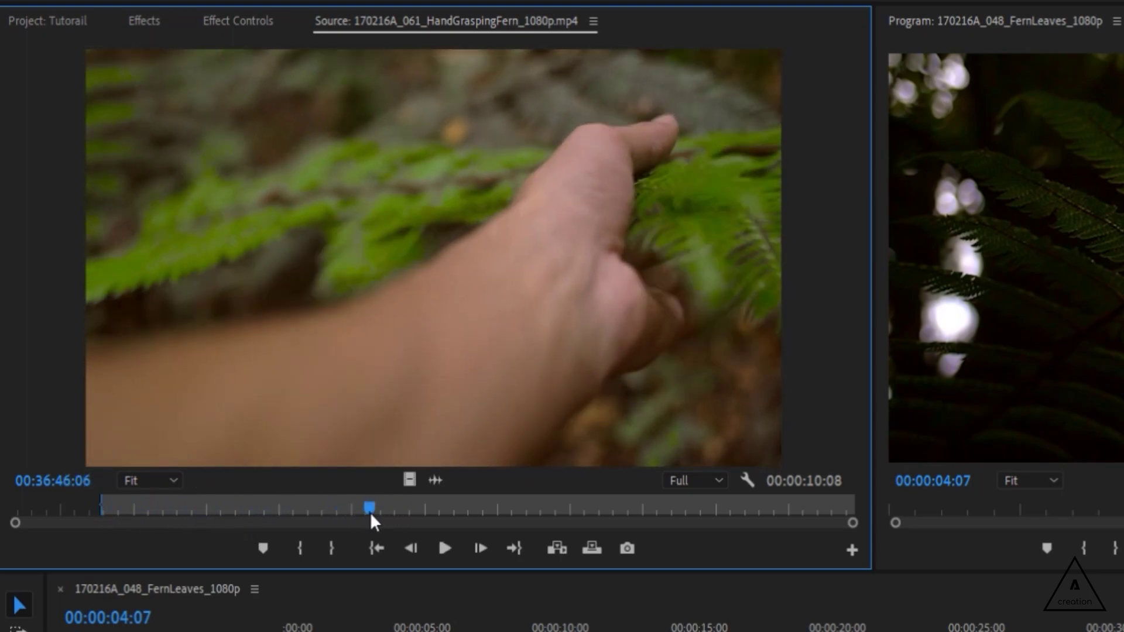
pyautogui.click(329, 547)
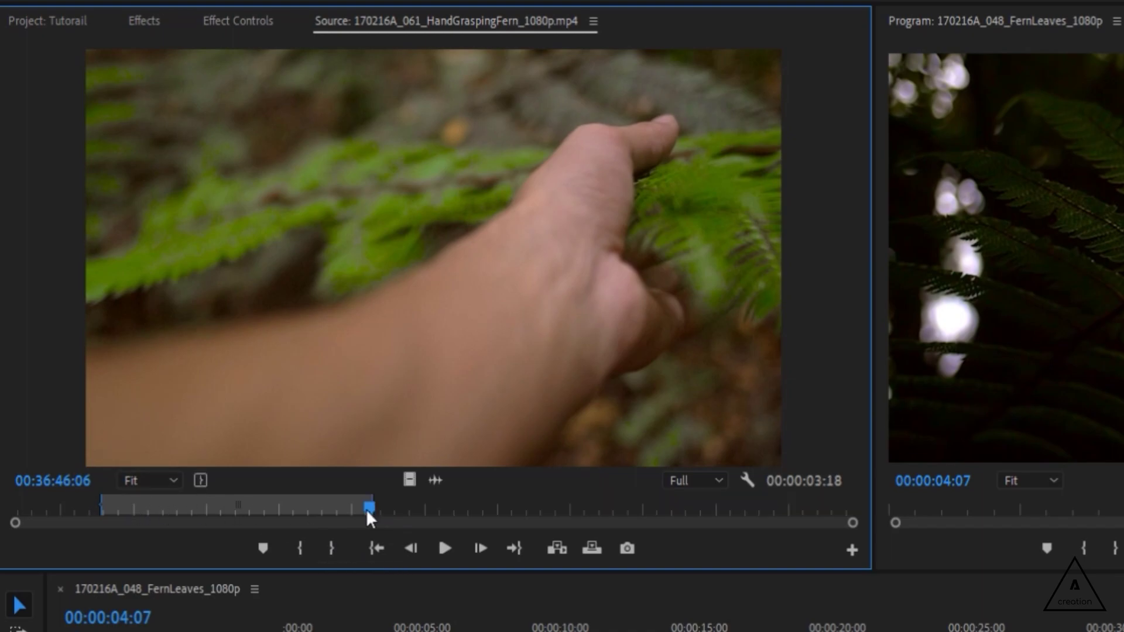
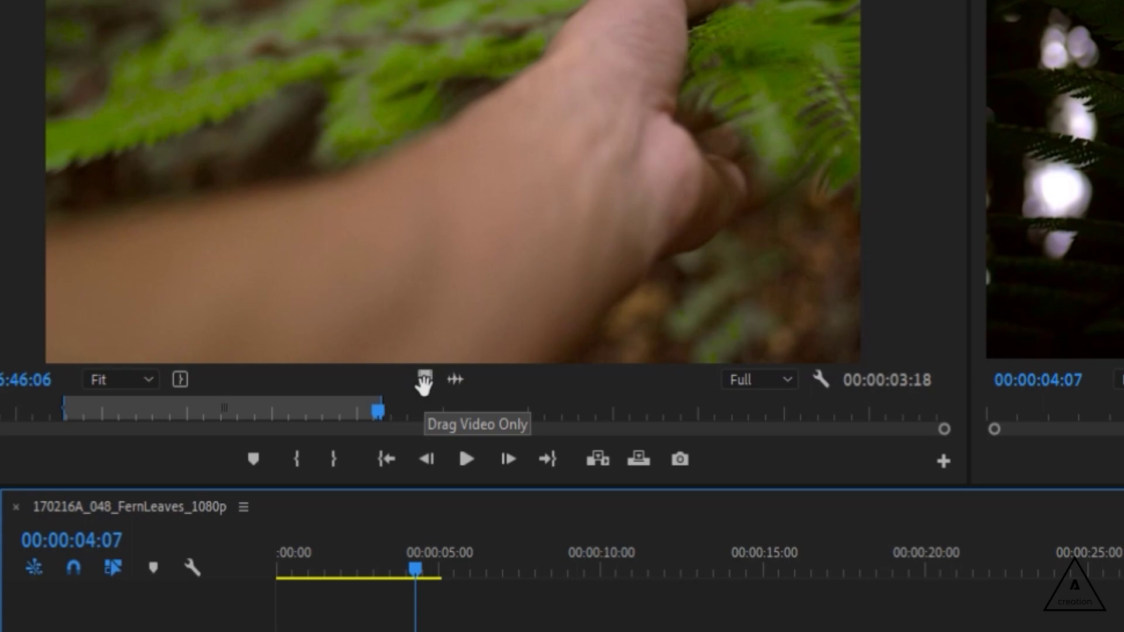
# Place the marked hand-and-fern range video-only after FernLeaves, undo it, then try audio-only
pyautogui.moveTo(424, 383); pyautogui.dragTo(280, 493)
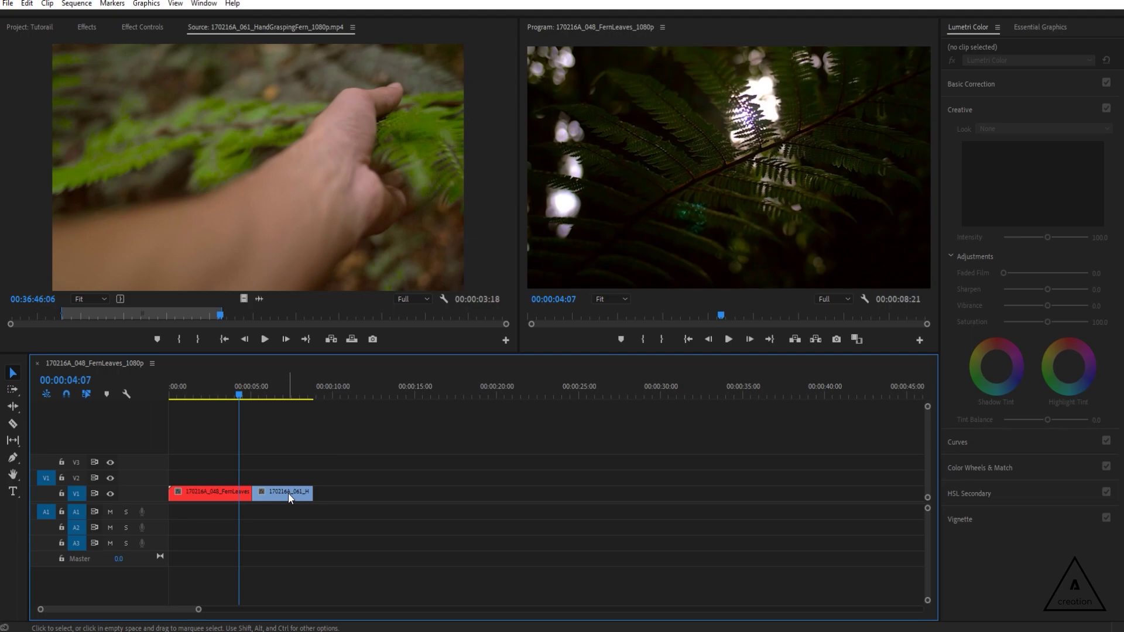
pyautogui.hotkey('ctrl', 'z')
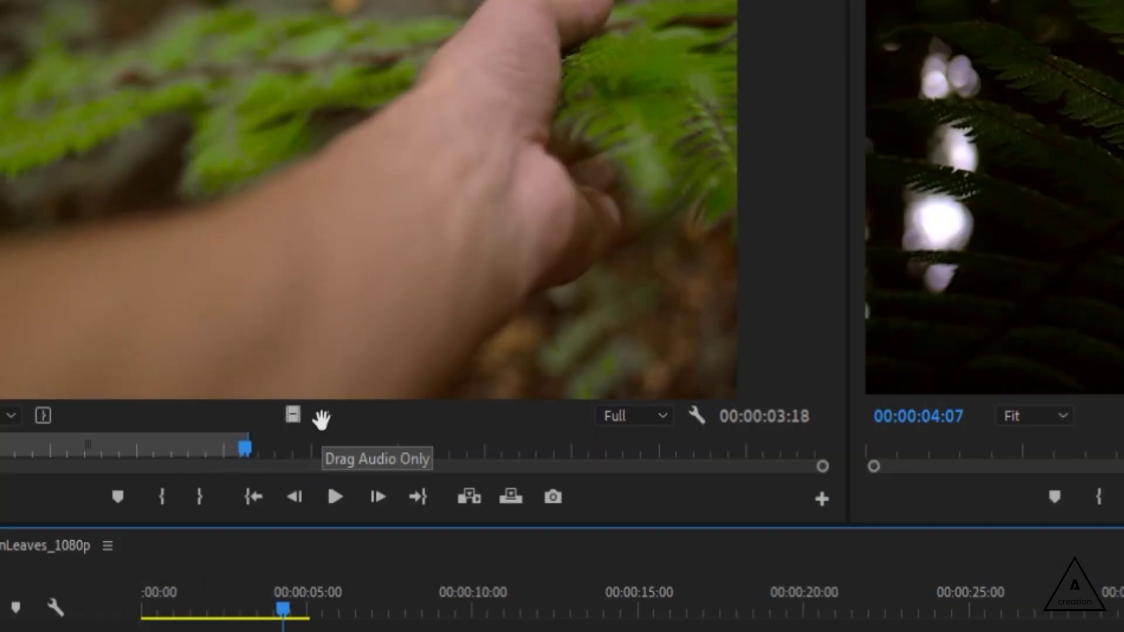
pyautogui.moveTo(321, 419); pyautogui.dragTo(276, 486)
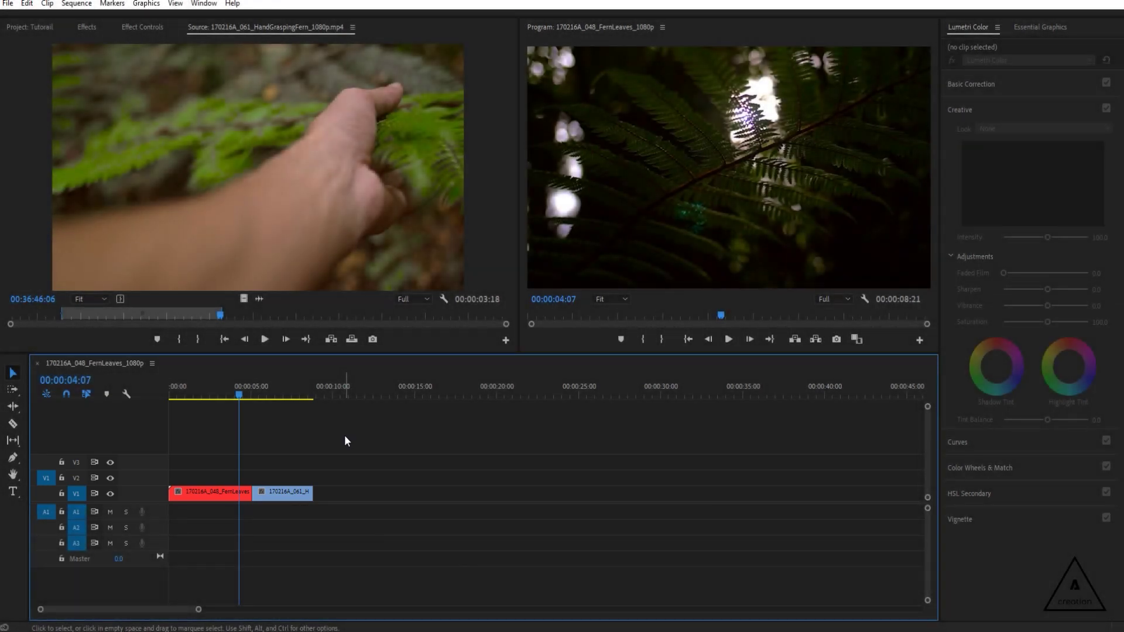
# Append 170216A_063, 171124_B1_HD_011 and 171124_B1_HD_013 to V1 after the hand clip
pyautogui.click(23, 27)
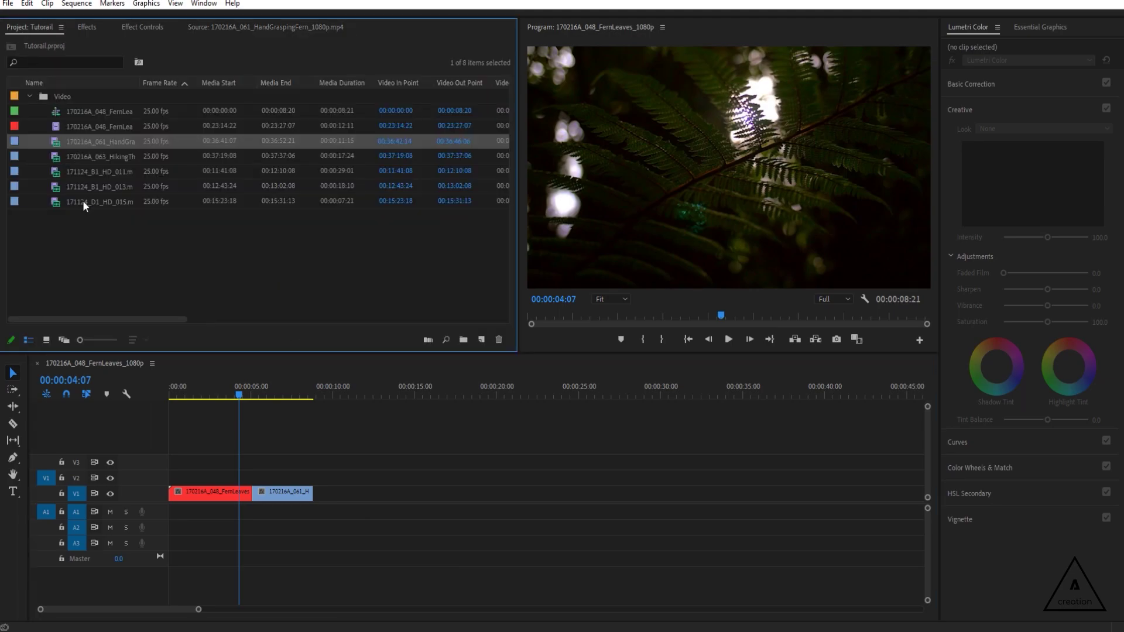
pyautogui.doubleClick(56, 157)
pyautogui.moveTo(54, 314); pyautogui.dragTo(328, 492)
pyautogui.click(24, 28)
pyautogui.doubleClick(56, 169)
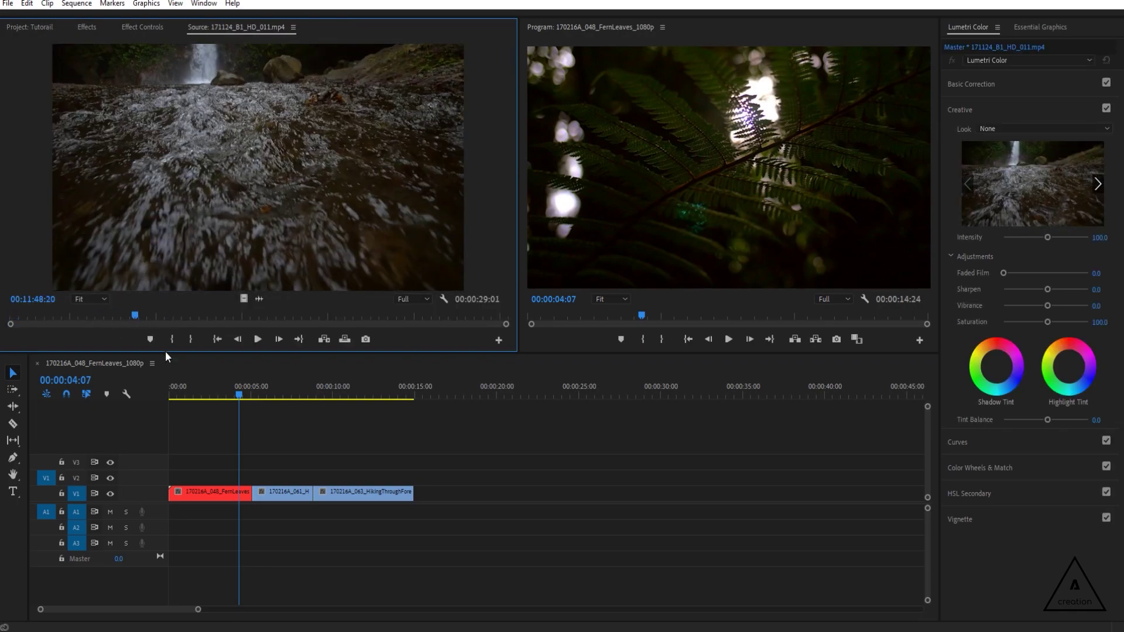
pyautogui.moveTo(244, 299); pyautogui.dragTo(455, 492)
pyautogui.click(24, 27)
pyautogui.doubleClick(56, 183)
pyautogui.press('space')
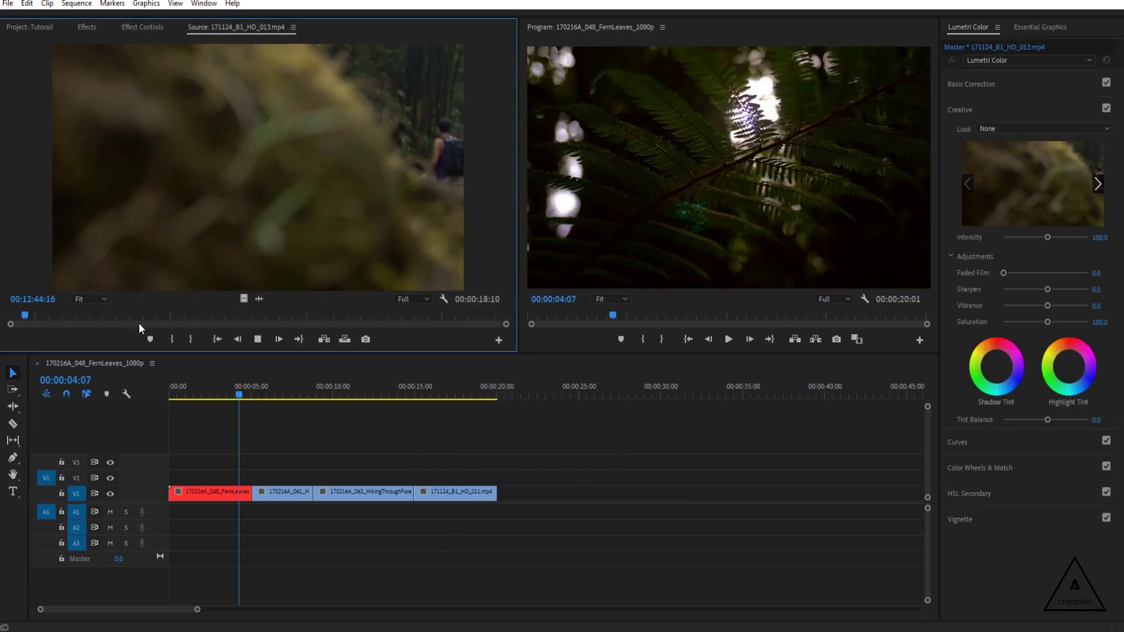
pyautogui.moveTo(244, 299); pyautogui.dragTo(538, 491)
# Mark an In/Out range in 171124_D1_HD_015 and append that part after 013
pyautogui.click(24, 28)
pyautogui.doubleClick(56, 196)
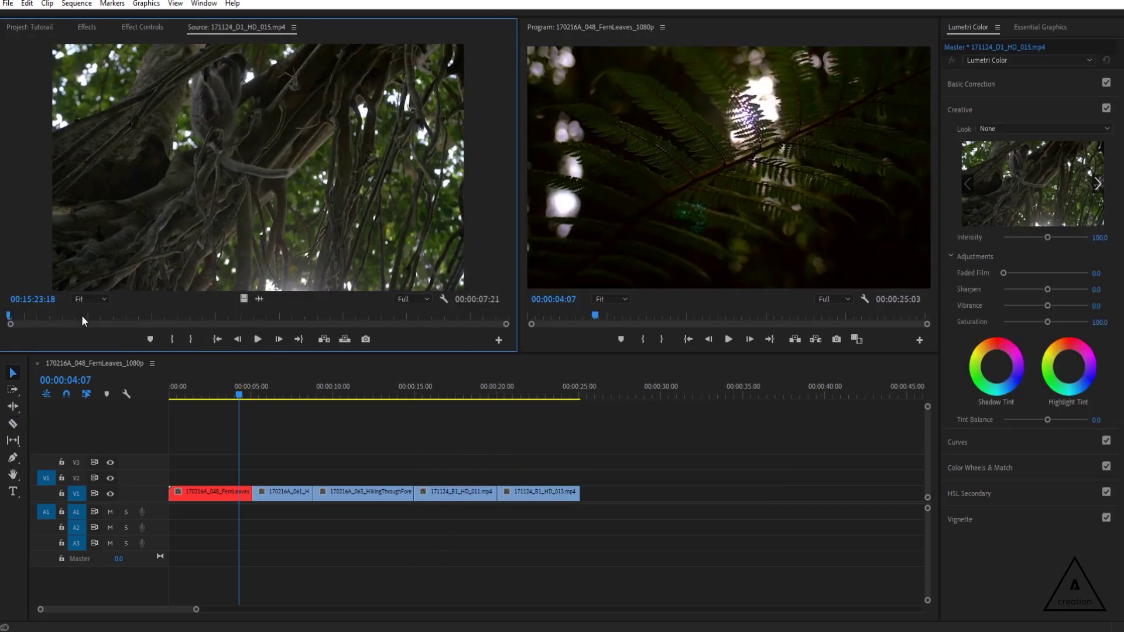
pyautogui.click(151, 319)
pyautogui.press('i')
pyautogui.click(336, 319)
pyautogui.press('o')
pyautogui.moveTo(244, 298); pyautogui.dragTo(663, 483)
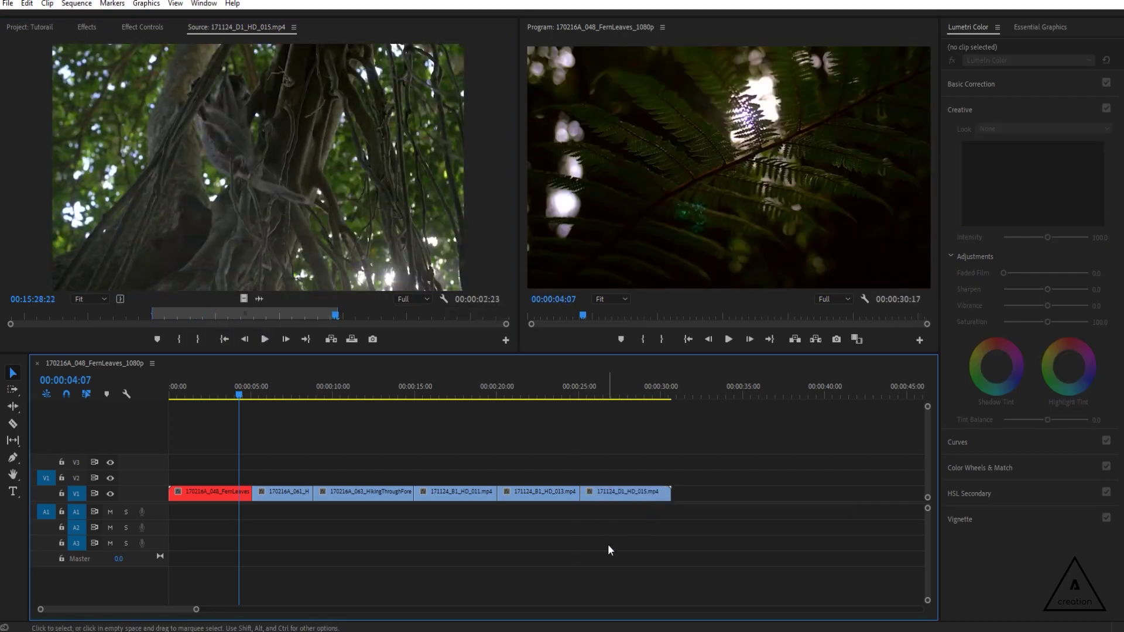
# Play back the six-clip sequence and park the playhead at 00:00:03:24
pyautogui.click(729, 339)
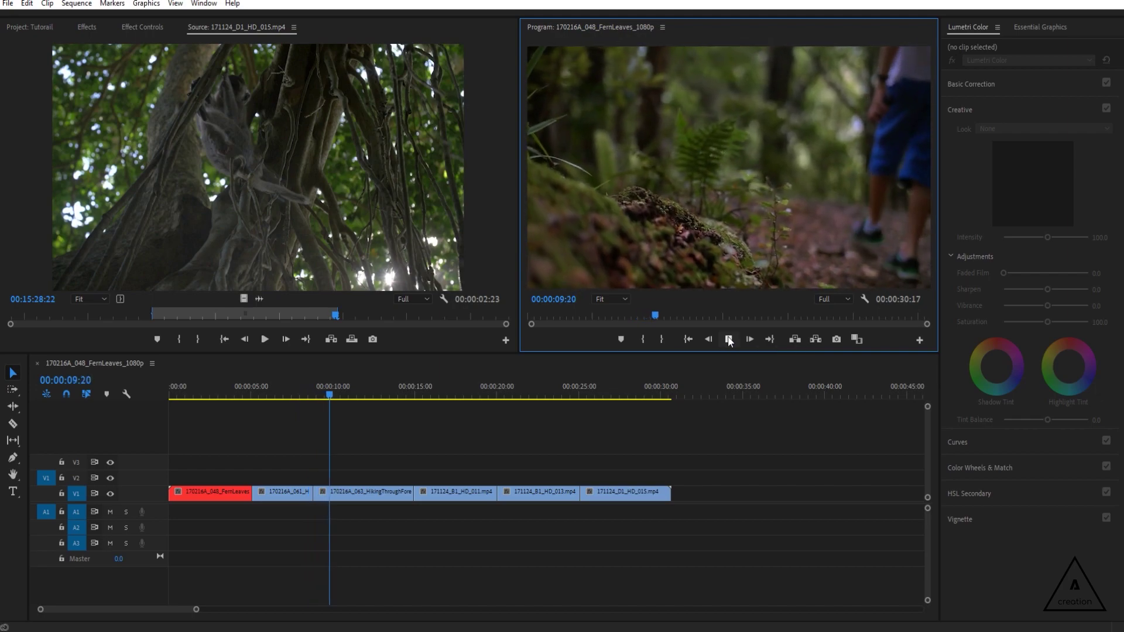
pyautogui.click(363, 493)
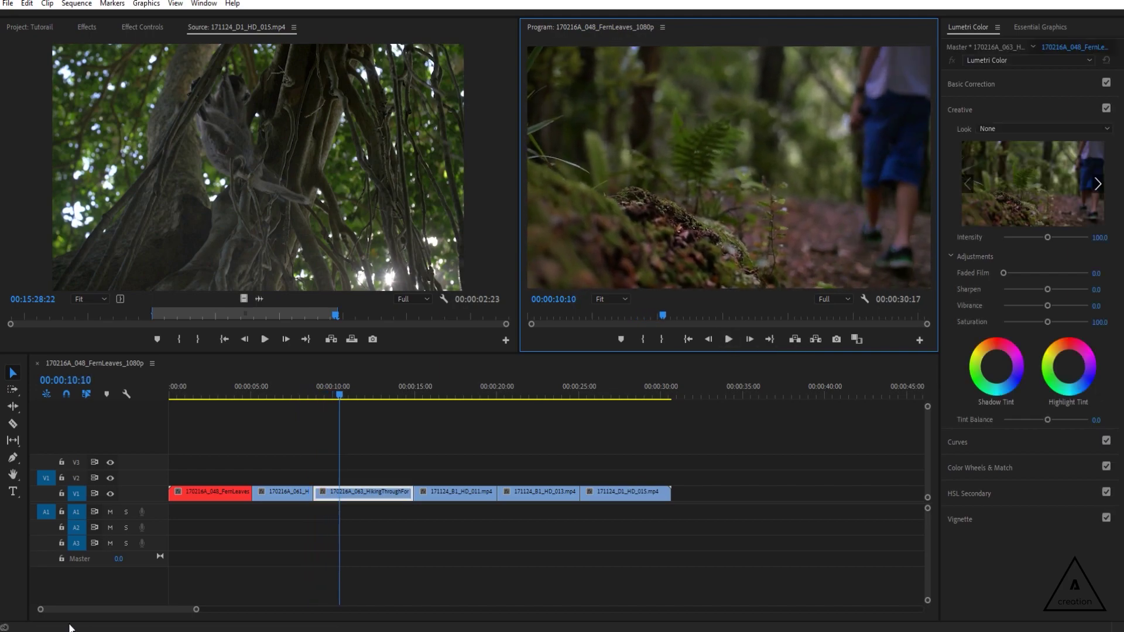
pyautogui.click(235, 394)
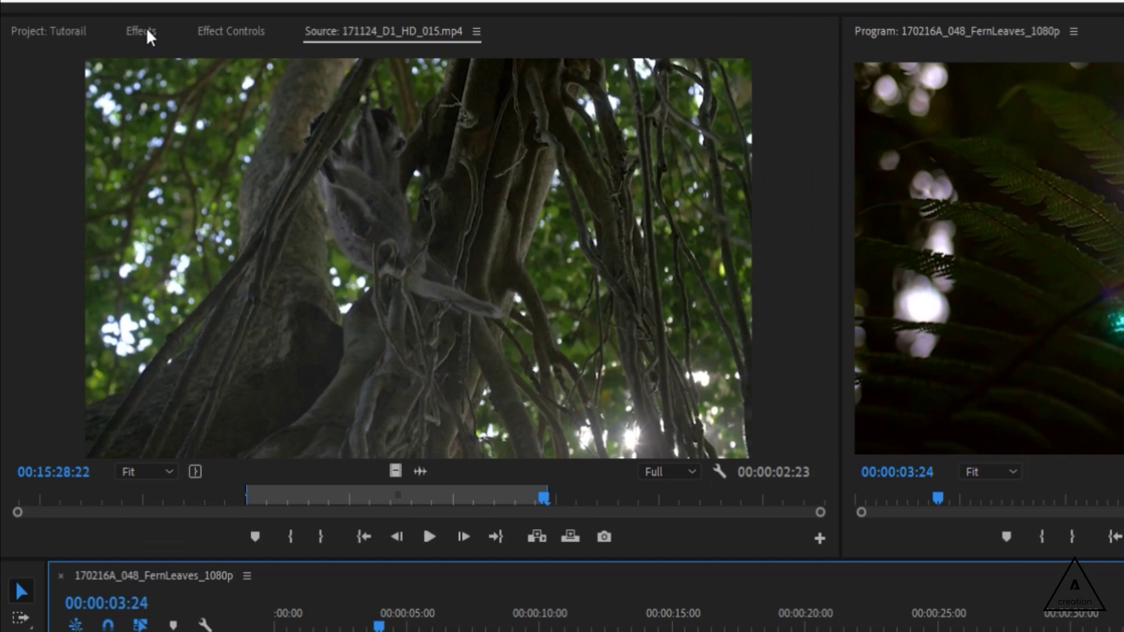
# Put a Dip to Black from Video Transitions > Dissolve on the first cut and preview it
pyautogui.click(146, 35)
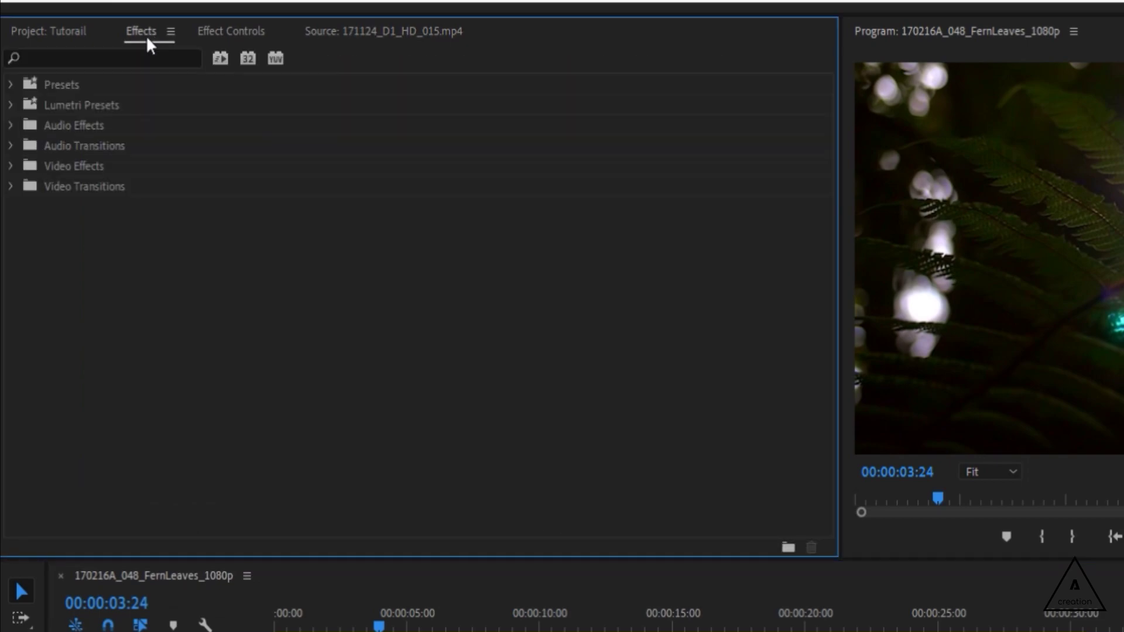
pyautogui.click(84, 187)
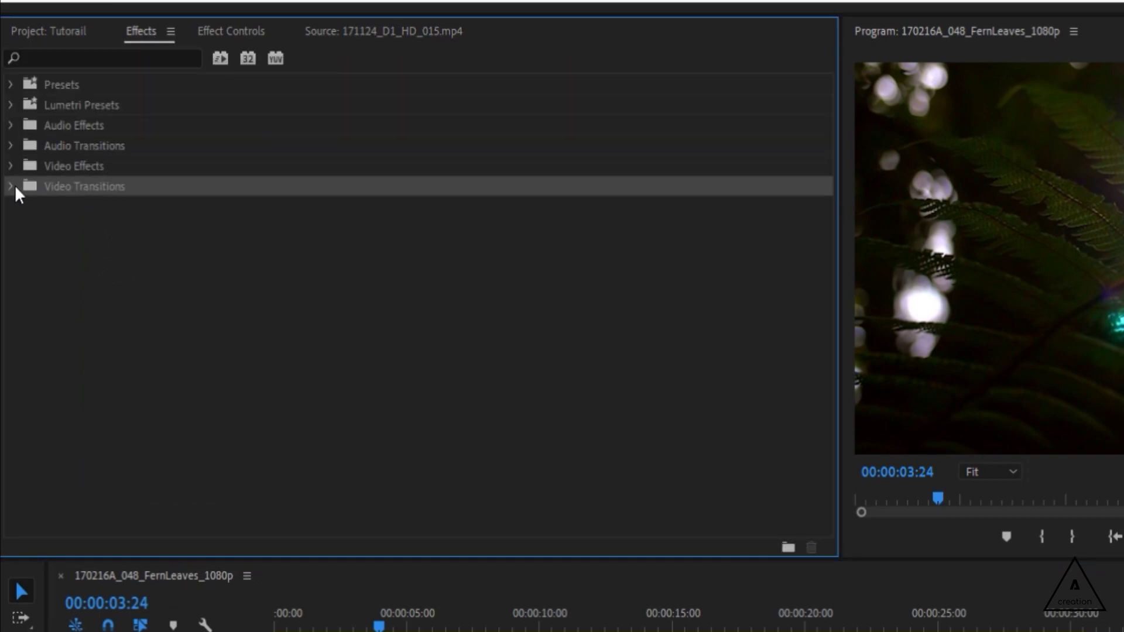
pyautogui.click(10, 185)
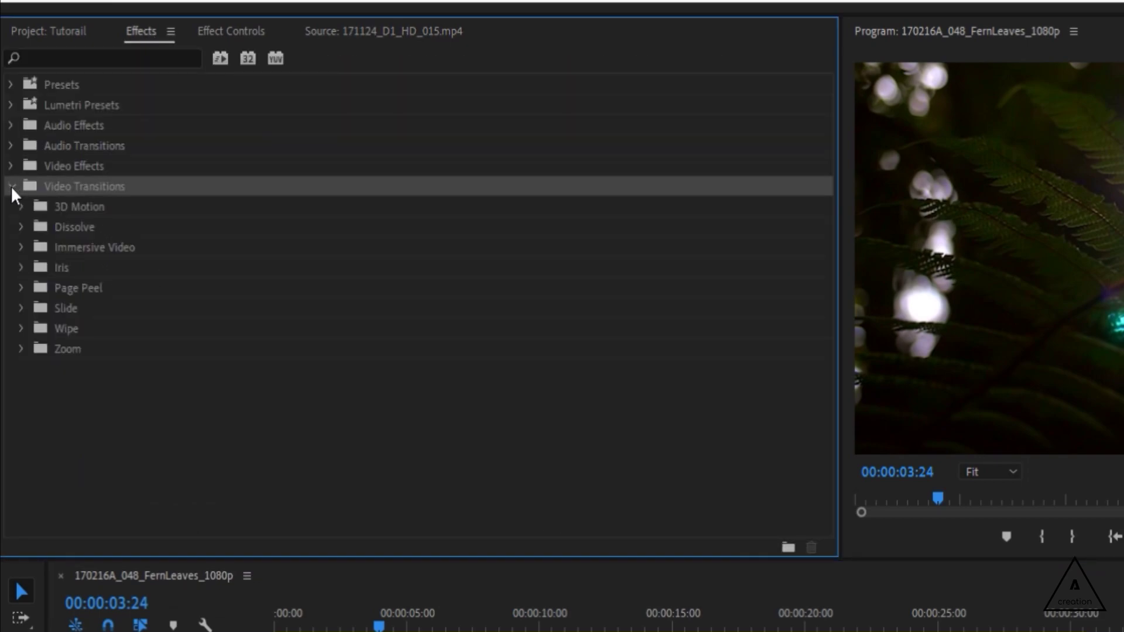
pyautogui.click(20, 227)
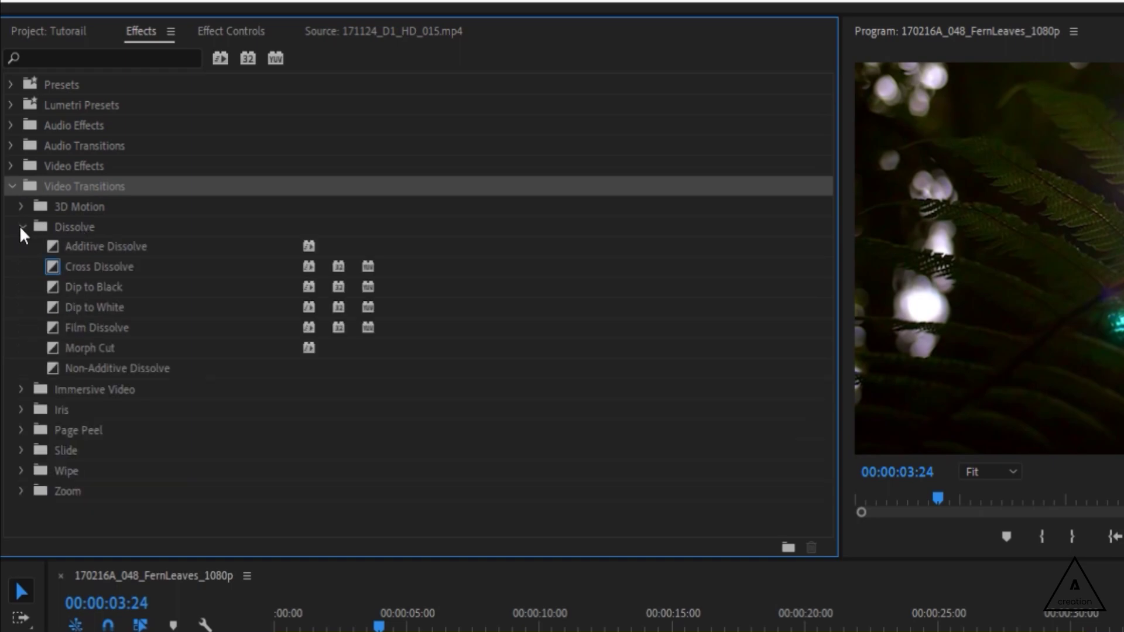
pyautogui.click(91, 271)
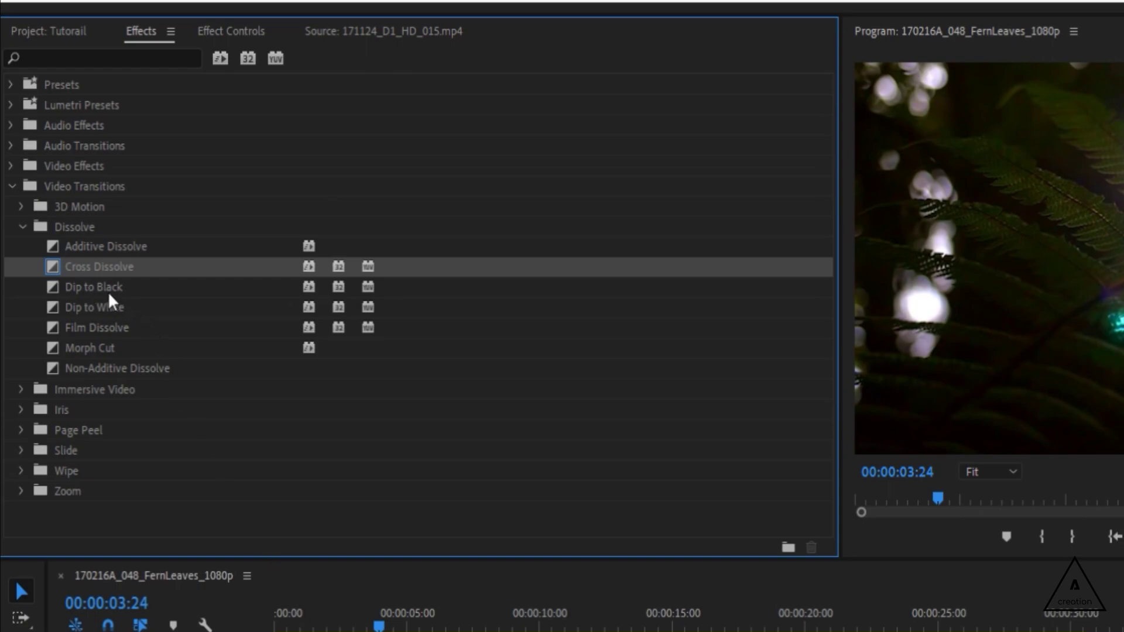
pyautogui.moveTo(107, 290); pyautogui.dragTo(247, 498)
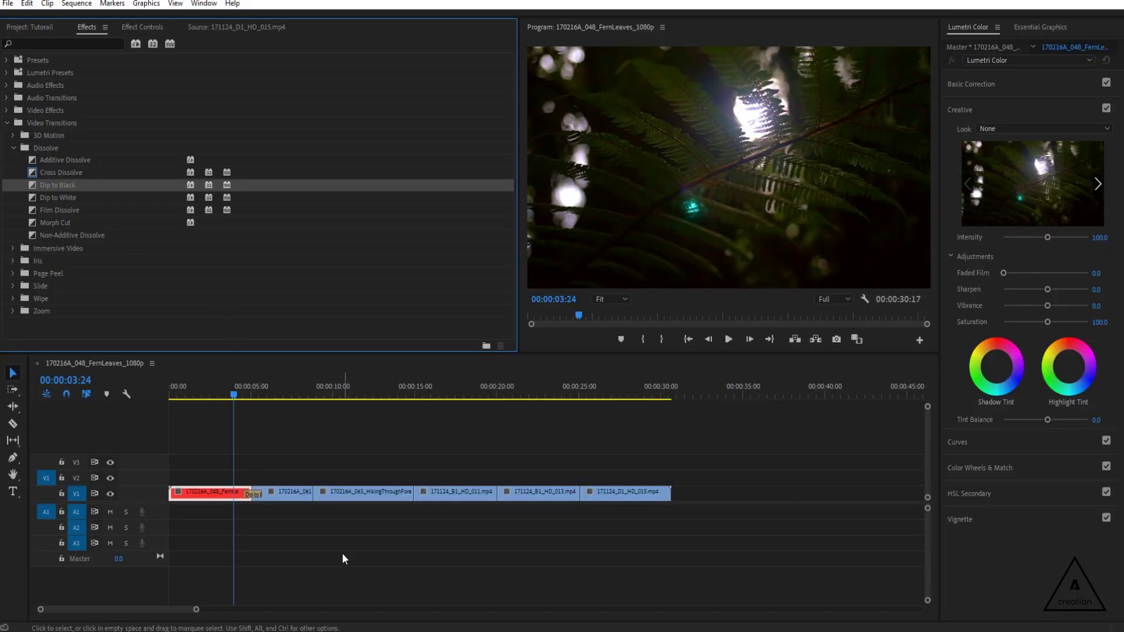
pyautogui.click(340, 537)
pyautogui.press('space')
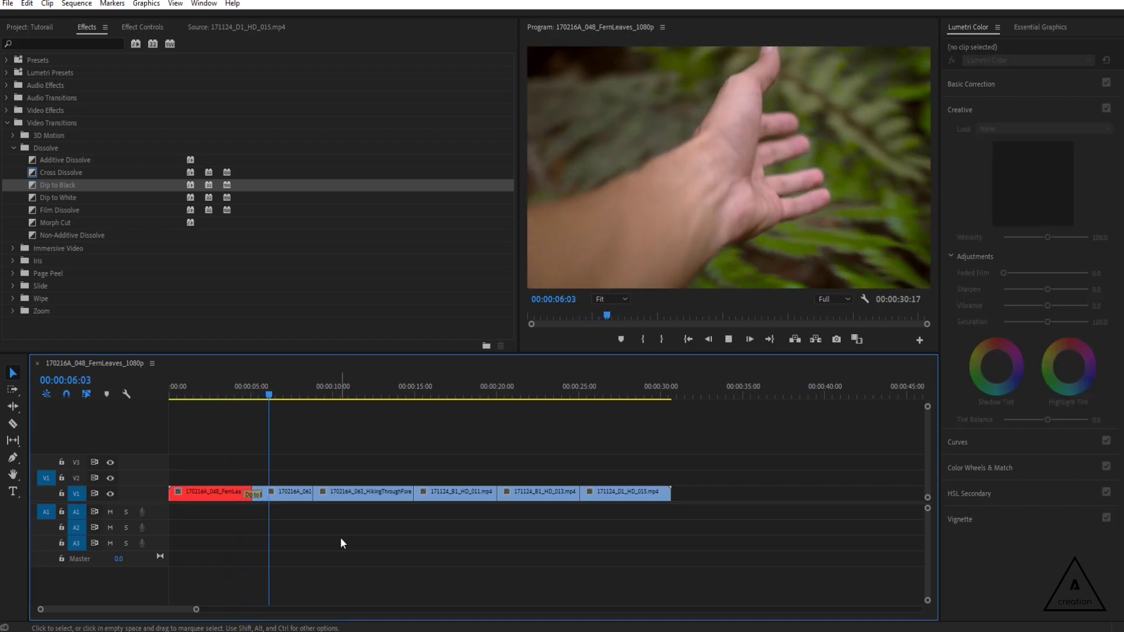
pyautogui.press('space')
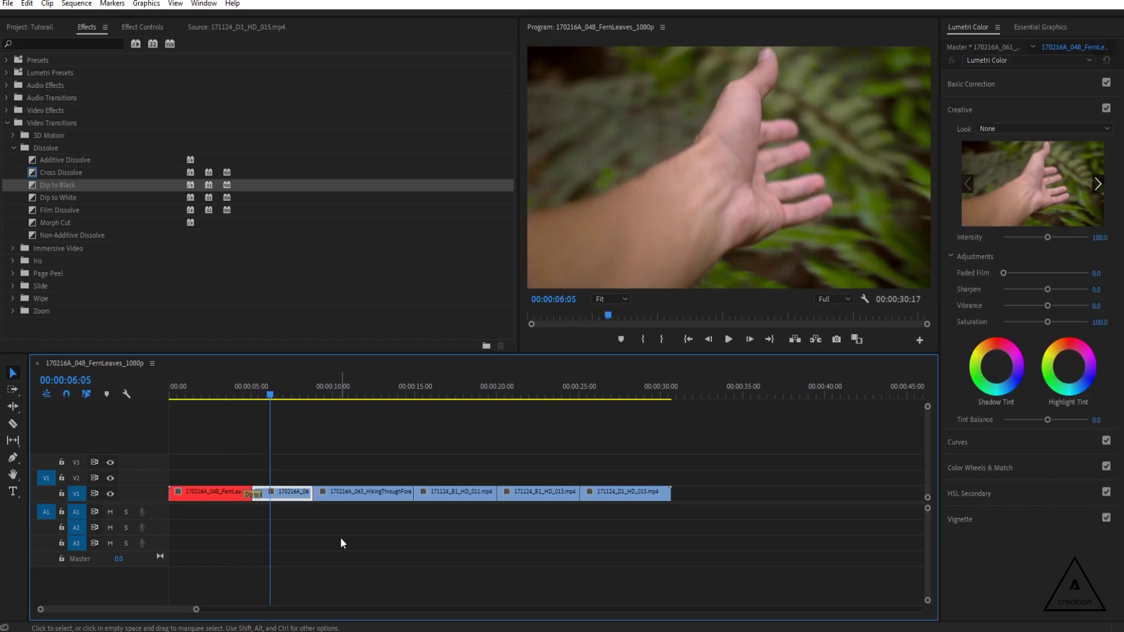
# Add Cross Dissolves at the four remaining cuts and at both sequence ends
pyautogui.click(305, 387)
pyautogui.click(37, 174)
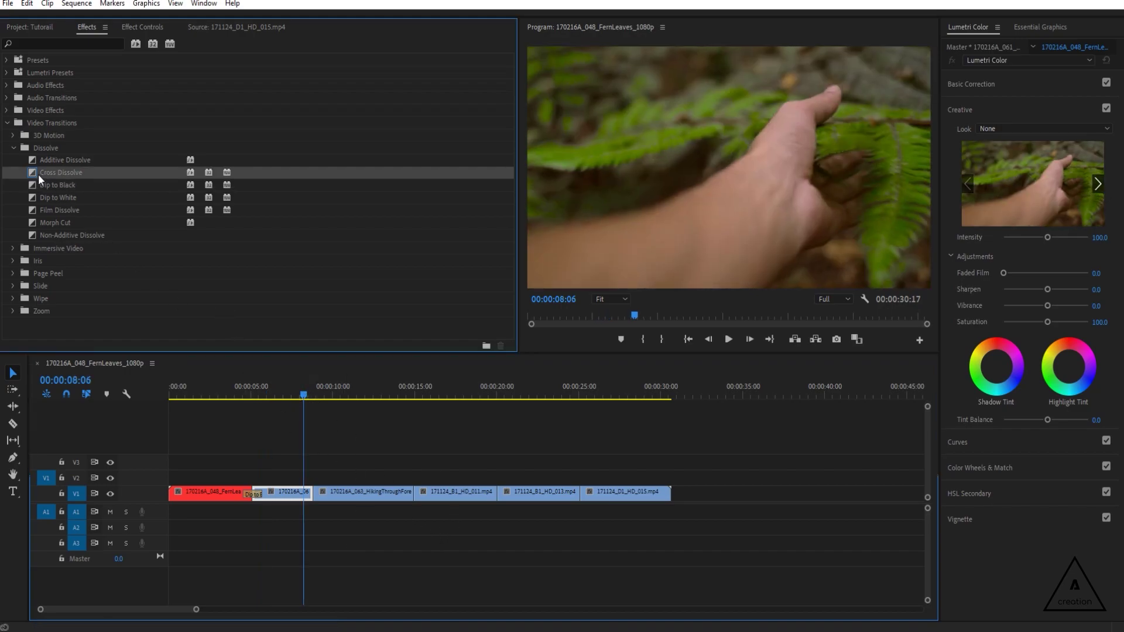
pyautogui.moveTo(33, 173); pyautogui.dragTo(312, 494)
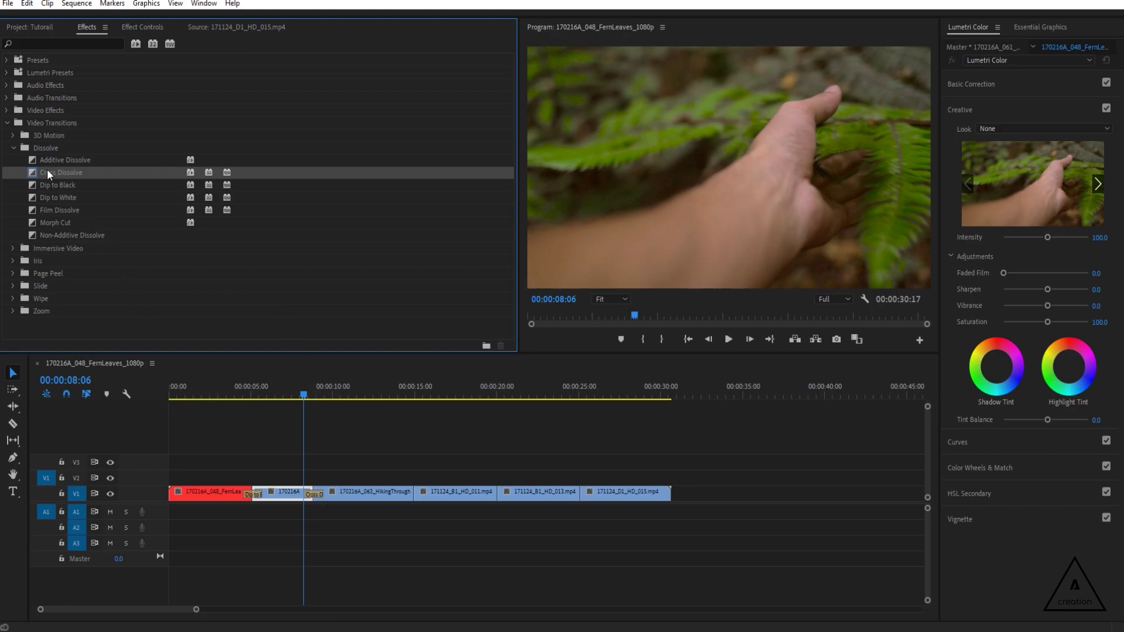
pyautogui.moveTo(36, 171); pyautogui.dragTo(413, 494)
pyautogui.moveTo(34, 174); pyautogui.dragTo(498, 493)
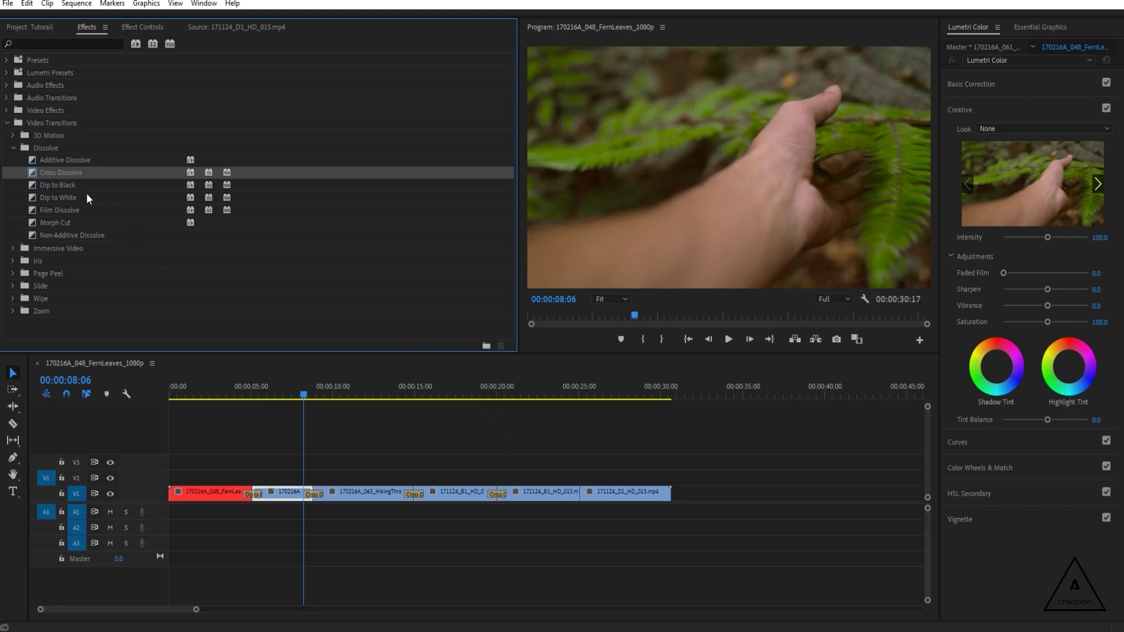
pyautogui.moveTo(42, 174); pyautogui.dragTo(581, 492)
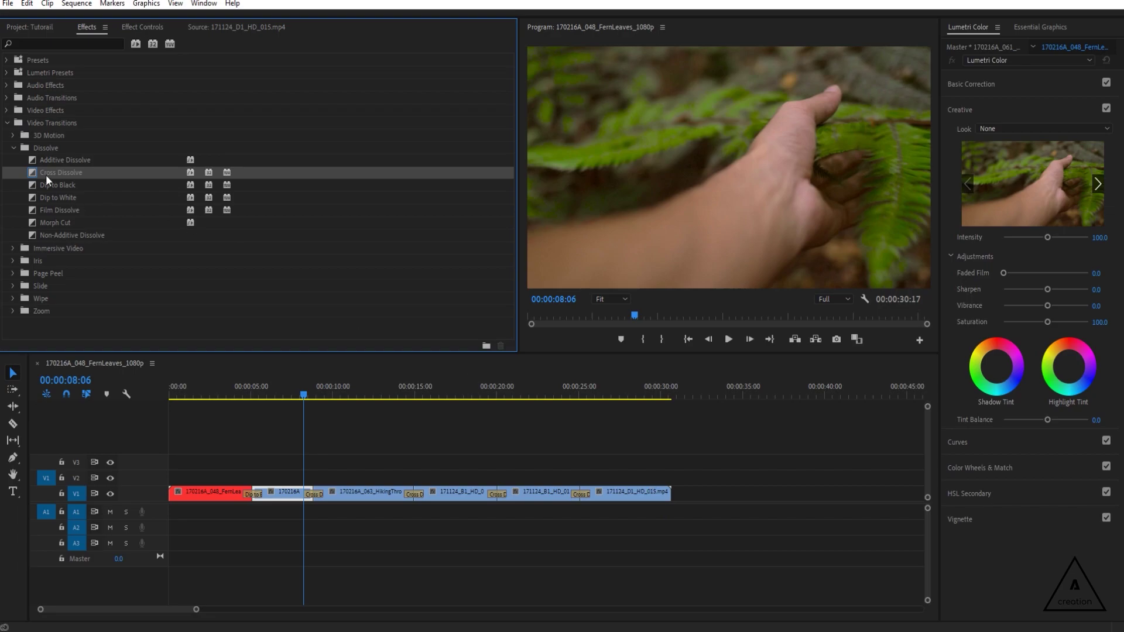
pyautogui.moveTo(46, 174); pyautogui.dragTo(670, 493)
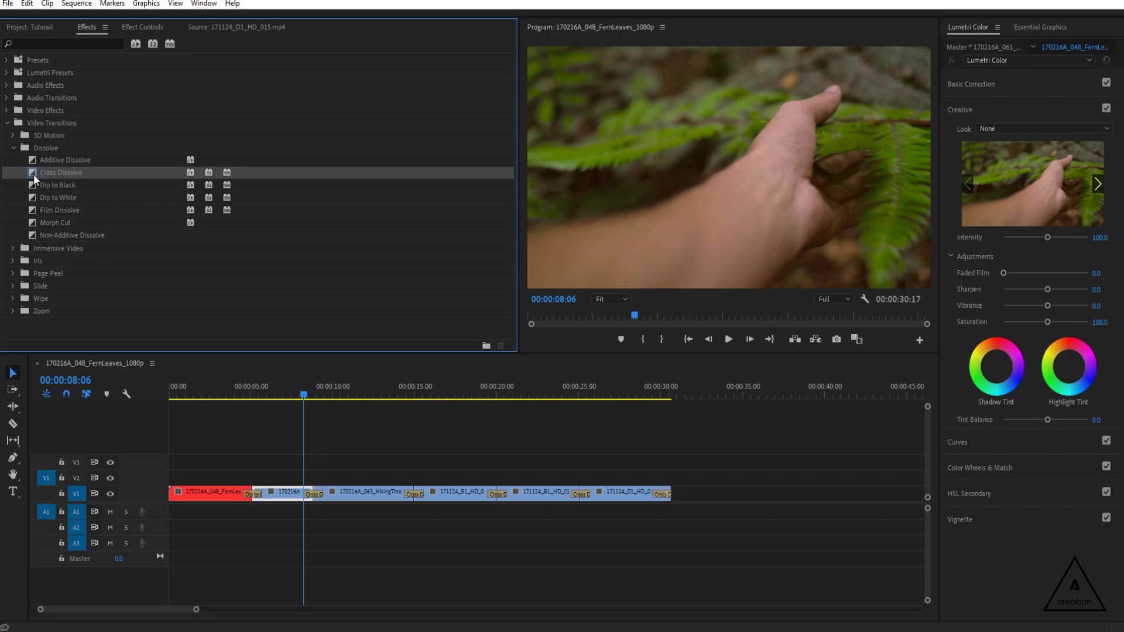
pyautogui.moveTo(33, 174); pyautogui.dragTo(173, 494)
# Play the sequence from the start to review the transitions
pyautogui.click(210, 391)
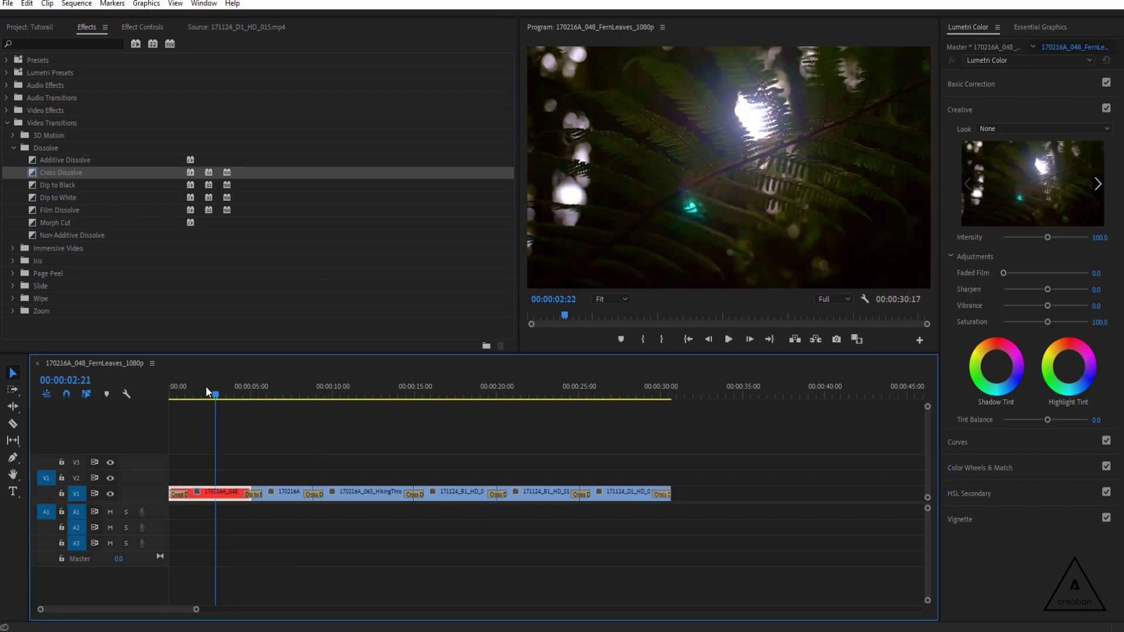
pyautogui.press('Home')
pyautogui.press('space')
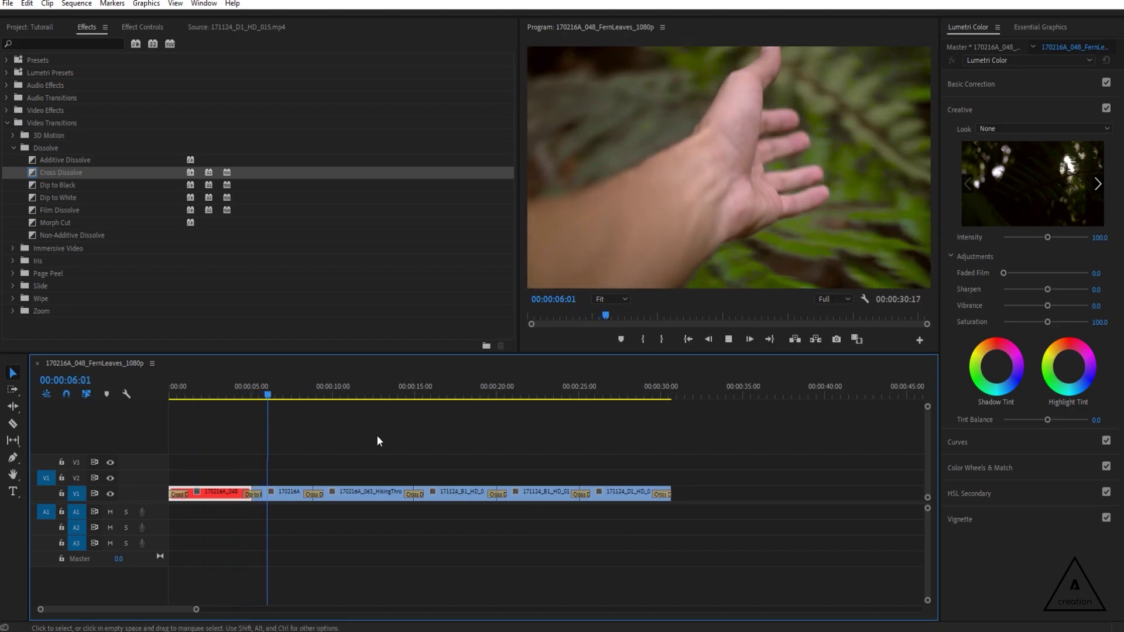
pyautogui.press('space')
pyautogui.click(220, 388)
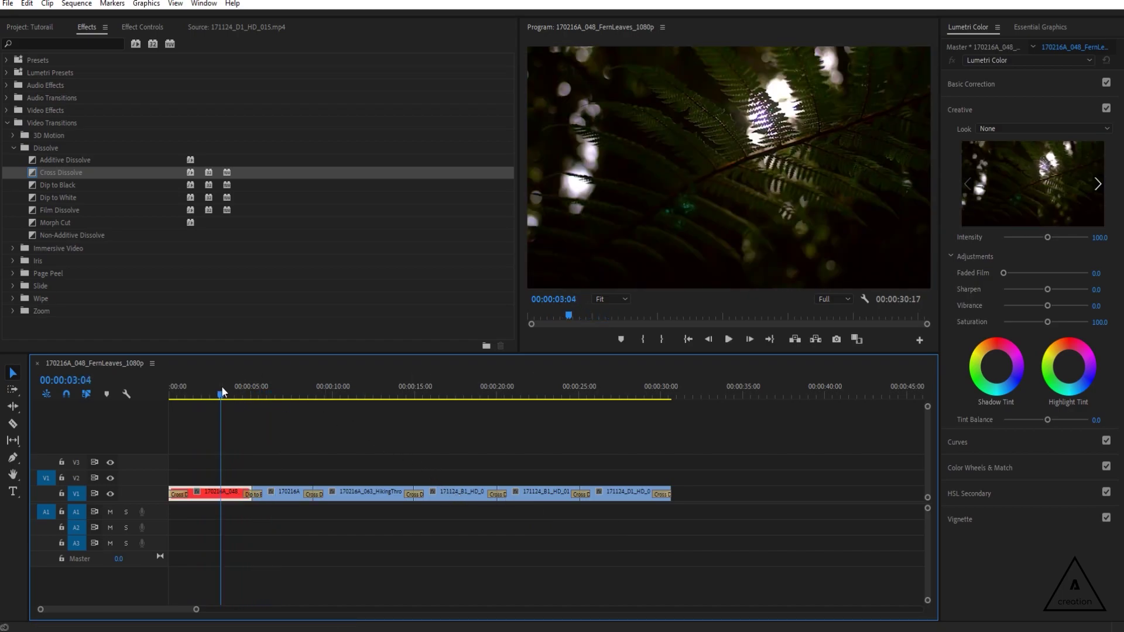
pyautogui.click(386, 454)
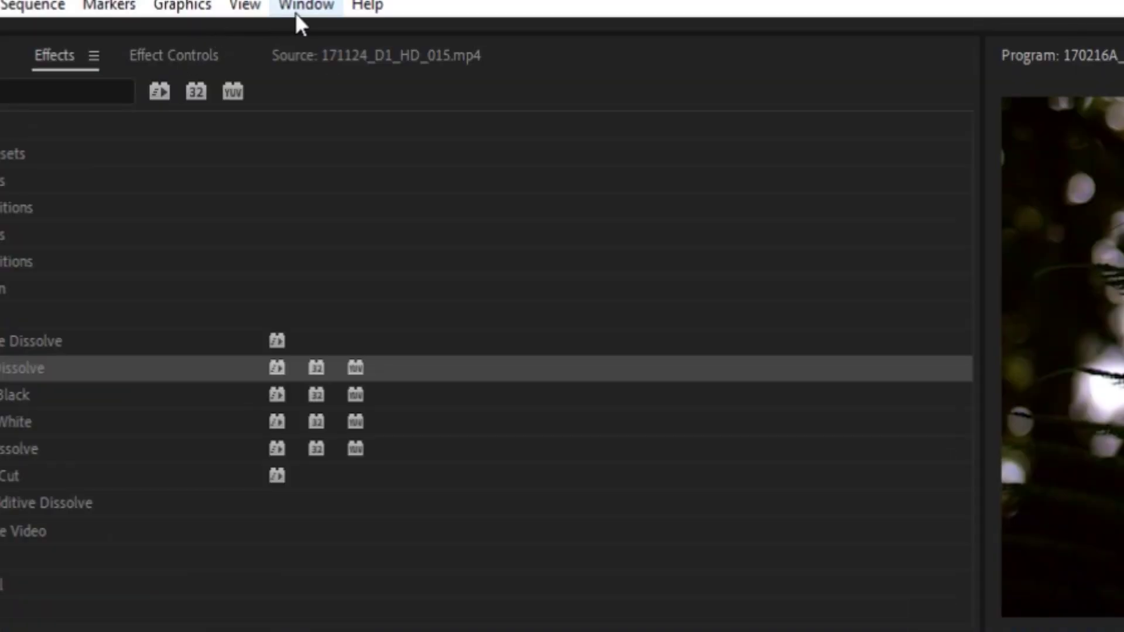
# Type the title WILD TRAVEL over the fern shot with the Type tool and select its text
pyautogui.click(298, 12)
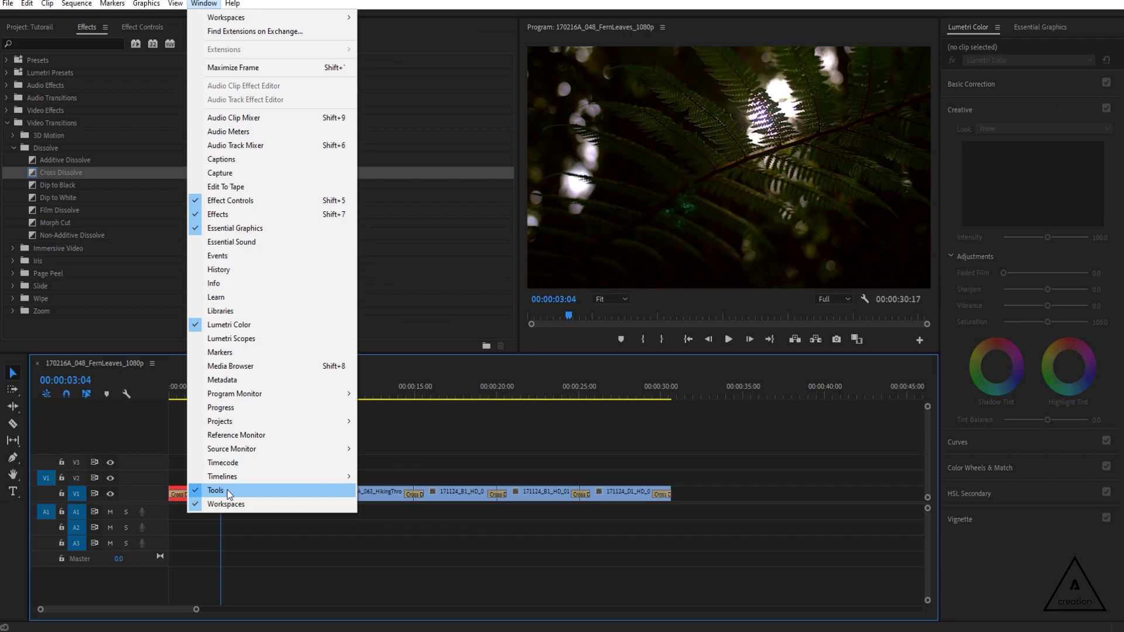
pyautogui.click(356, 552)
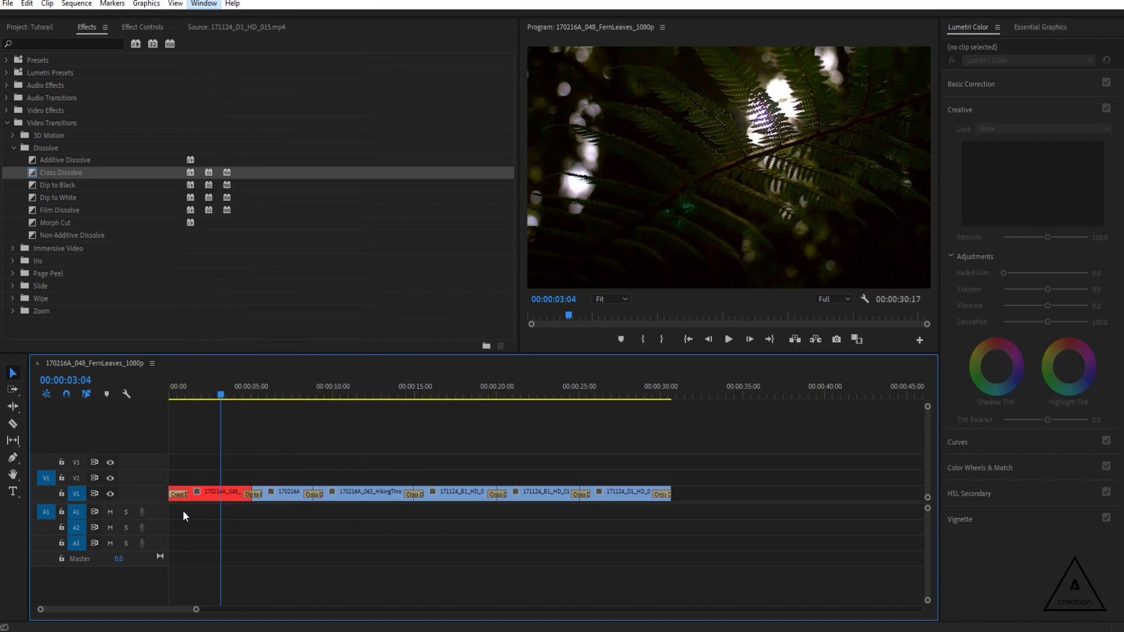
pyautogui.click(13, 495)
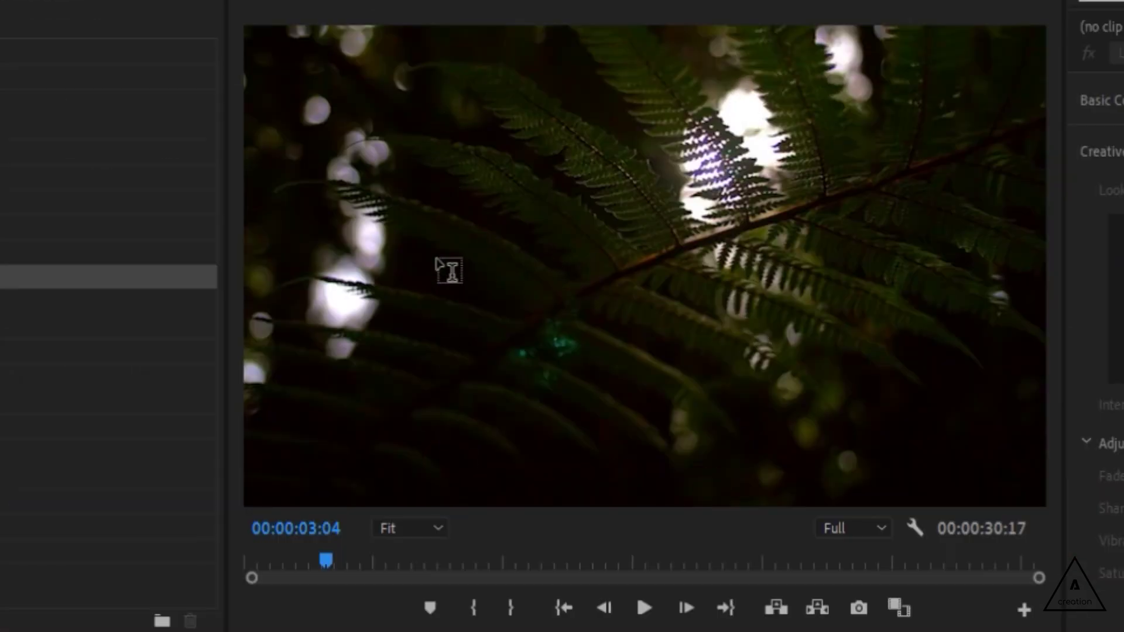
pyautogui.click(542, 259)
pyautogui.click(542, 258)
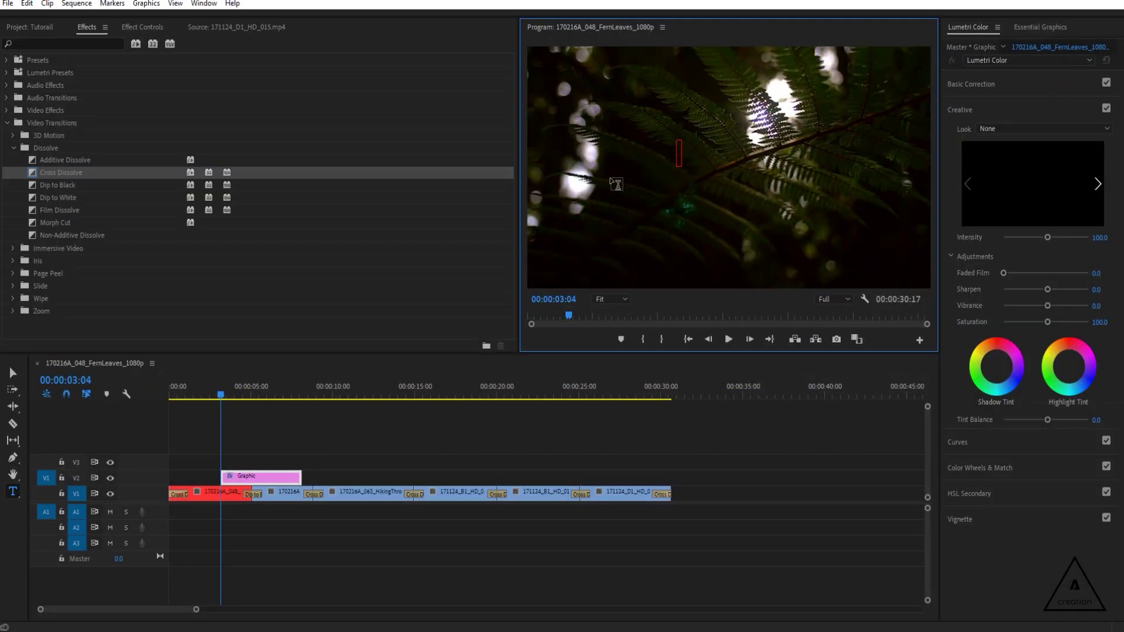
pyautogui.write('WILD TRAVEL')
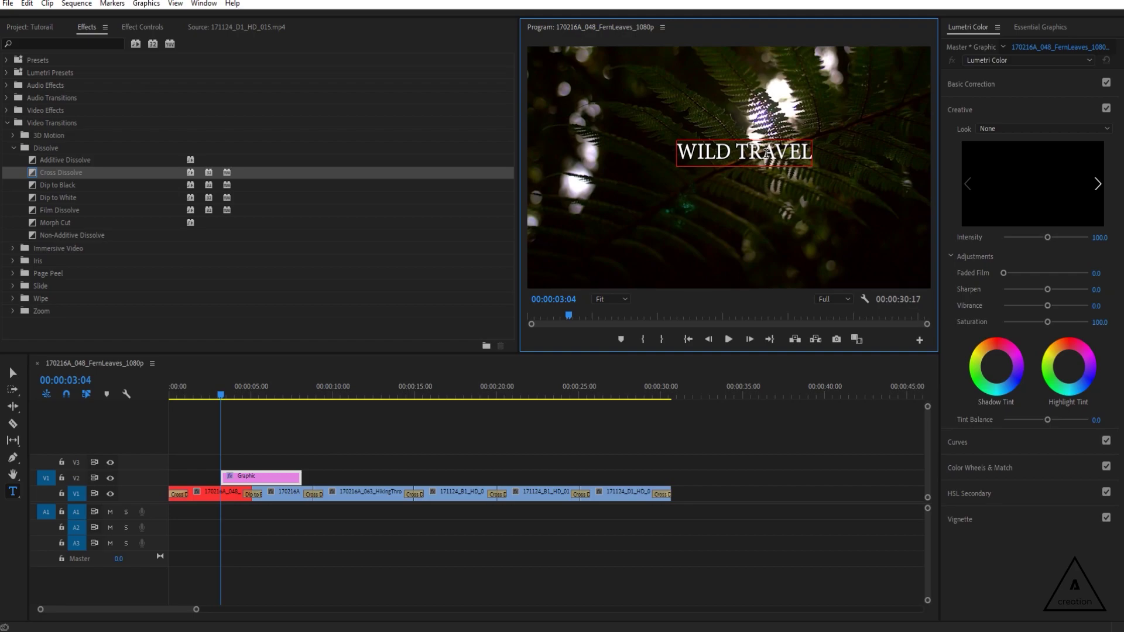
pyautogui.tripleClick(742, 153)
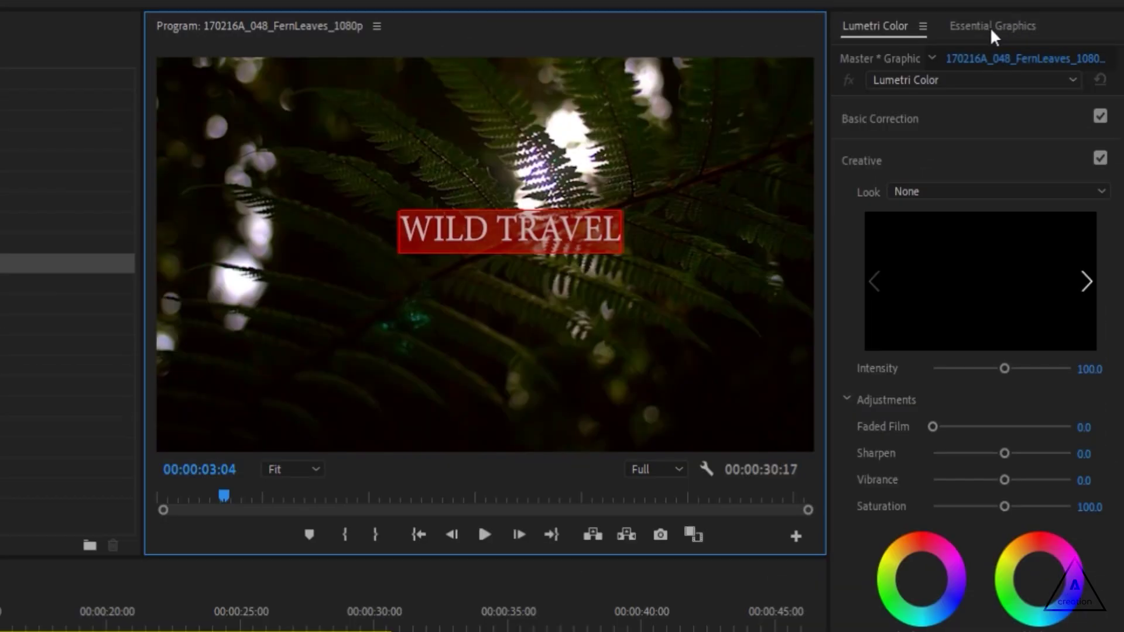
# Change the WILD TRAVEL font to Montserrat ExtraBold in Essential Graphics
pyautogui.click(989, 30)
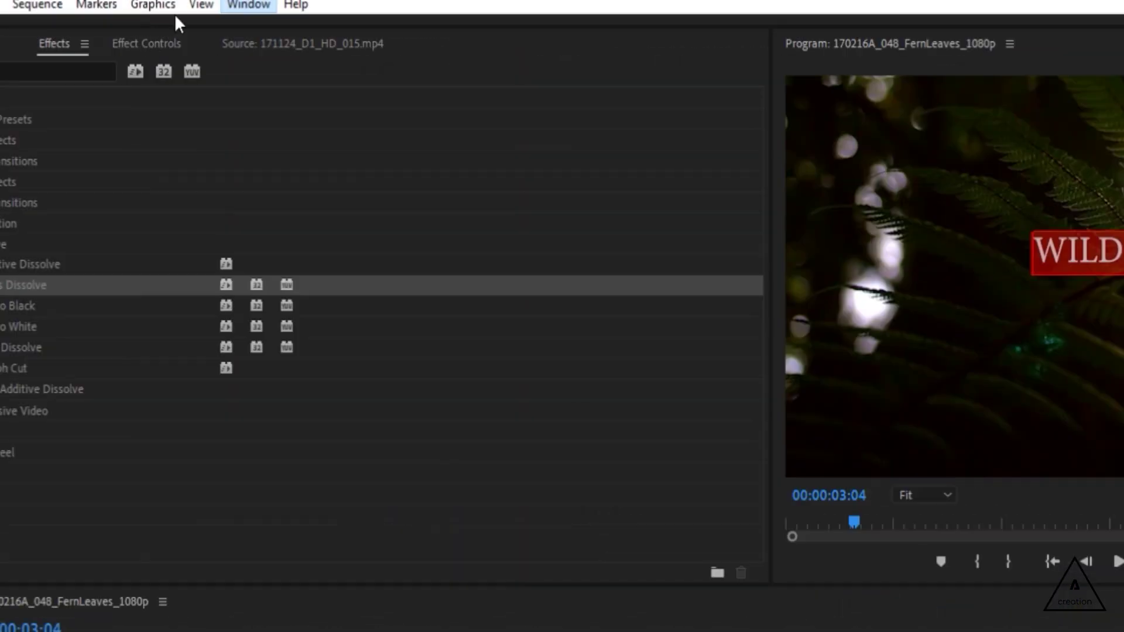
pyautogui.click(246, 4)
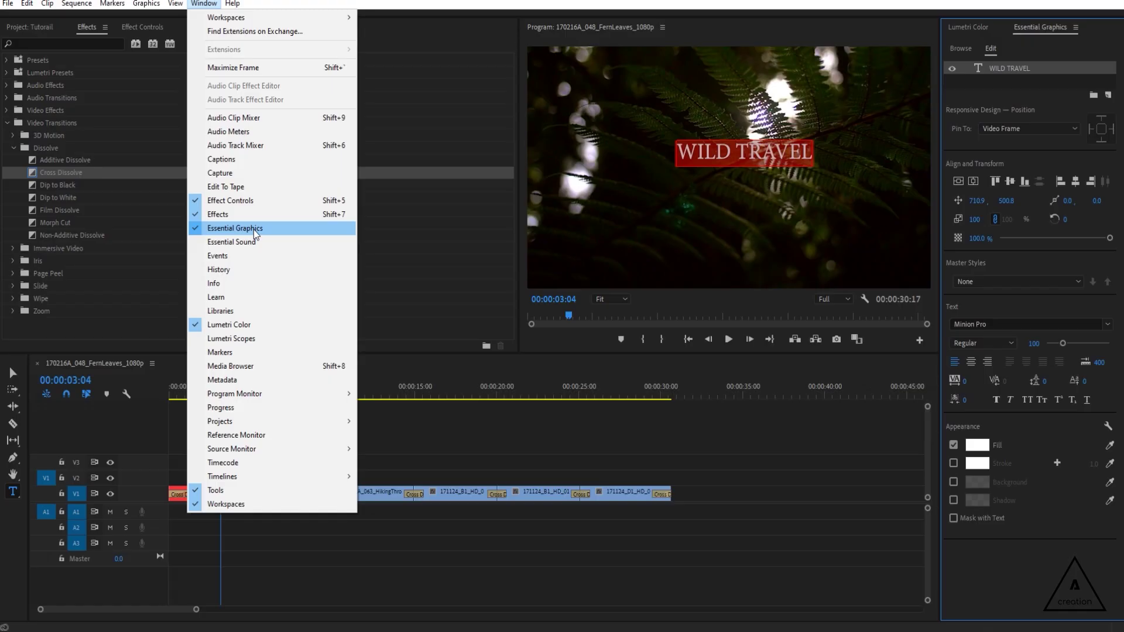
pyautogui.click(327, 378)
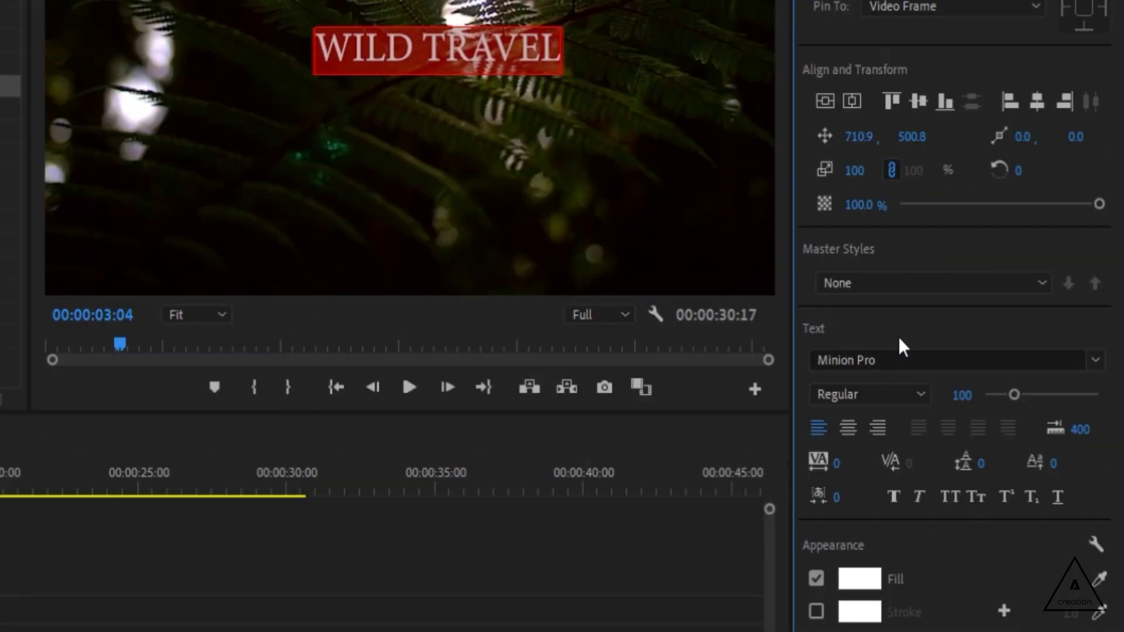
pyautogui.click(878, 360)
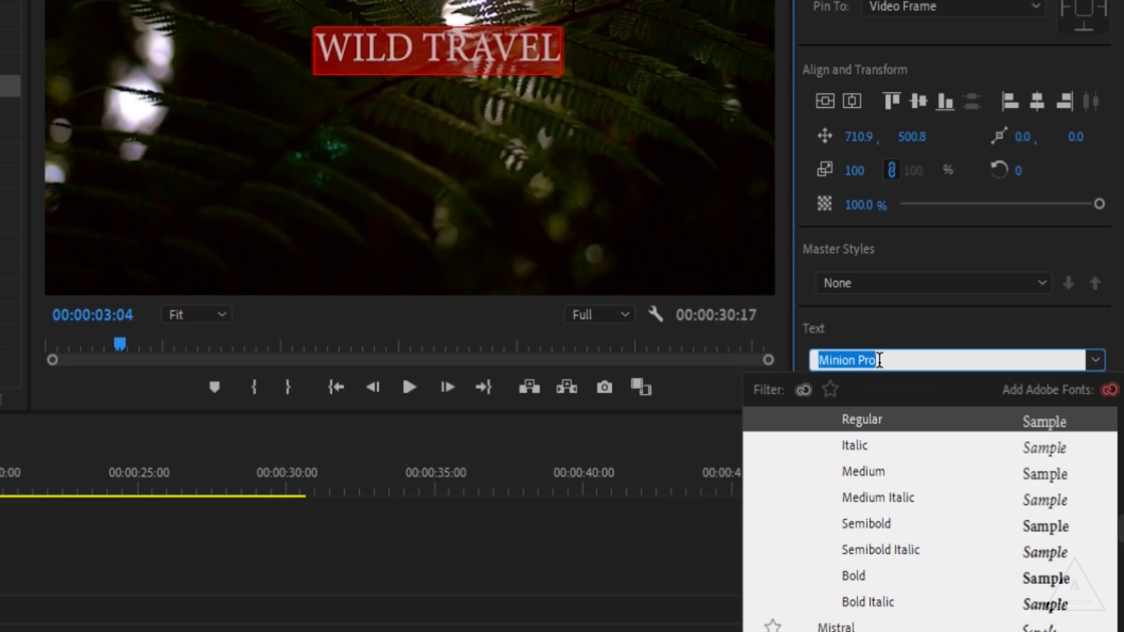
pyautogui.write('MONST')
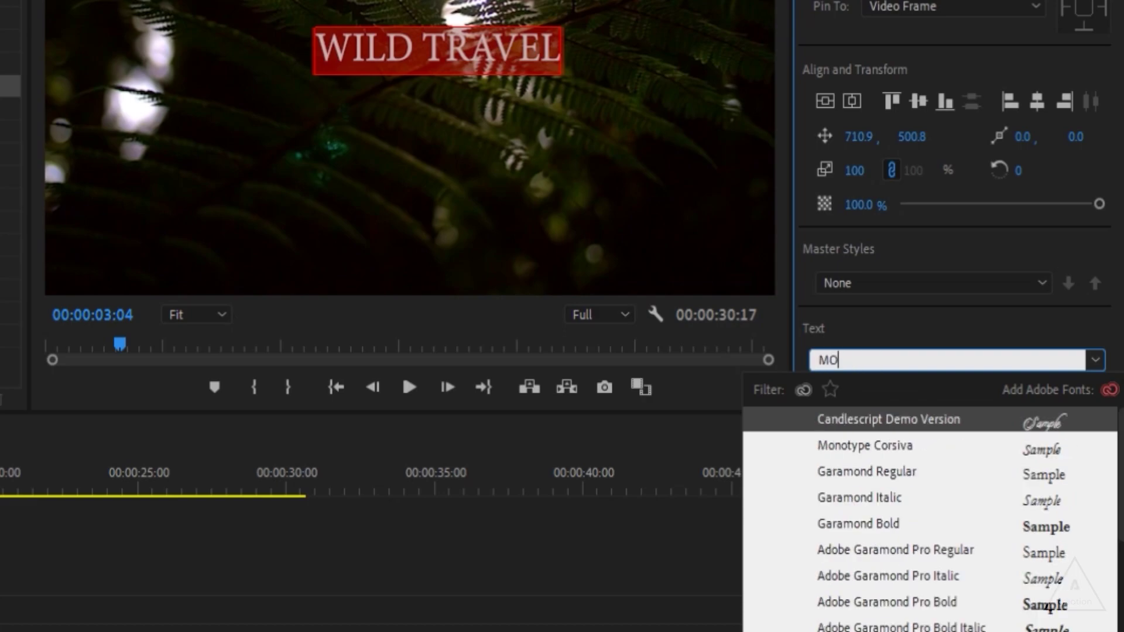
pyautogui.press('BackSpace')
pyautogui.press('BackSpace')
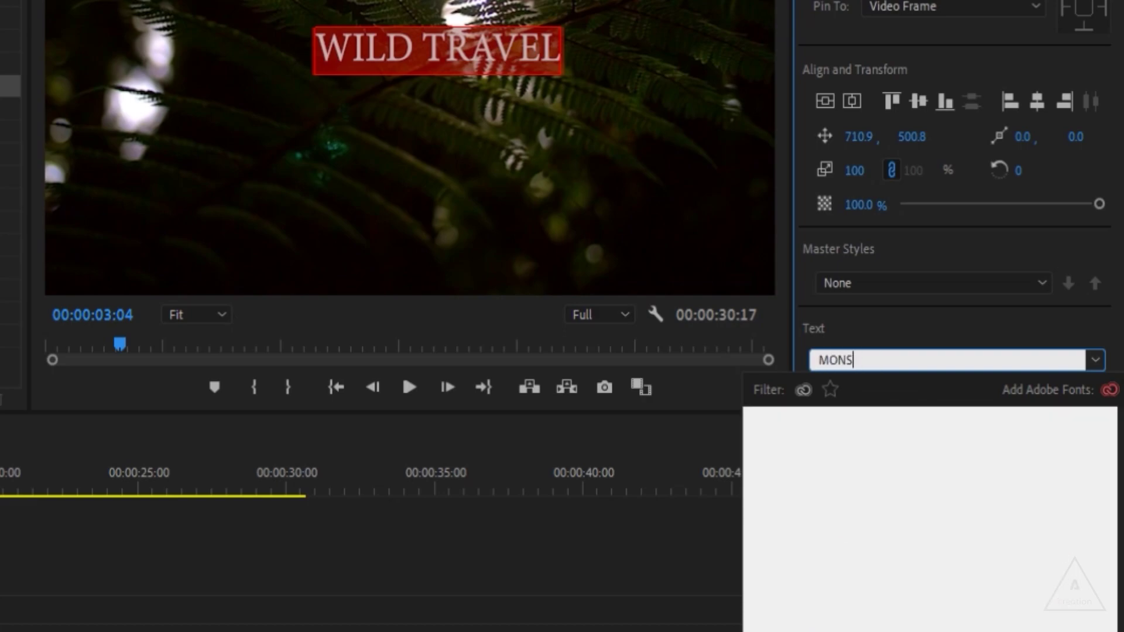
pyautogui.write('T')
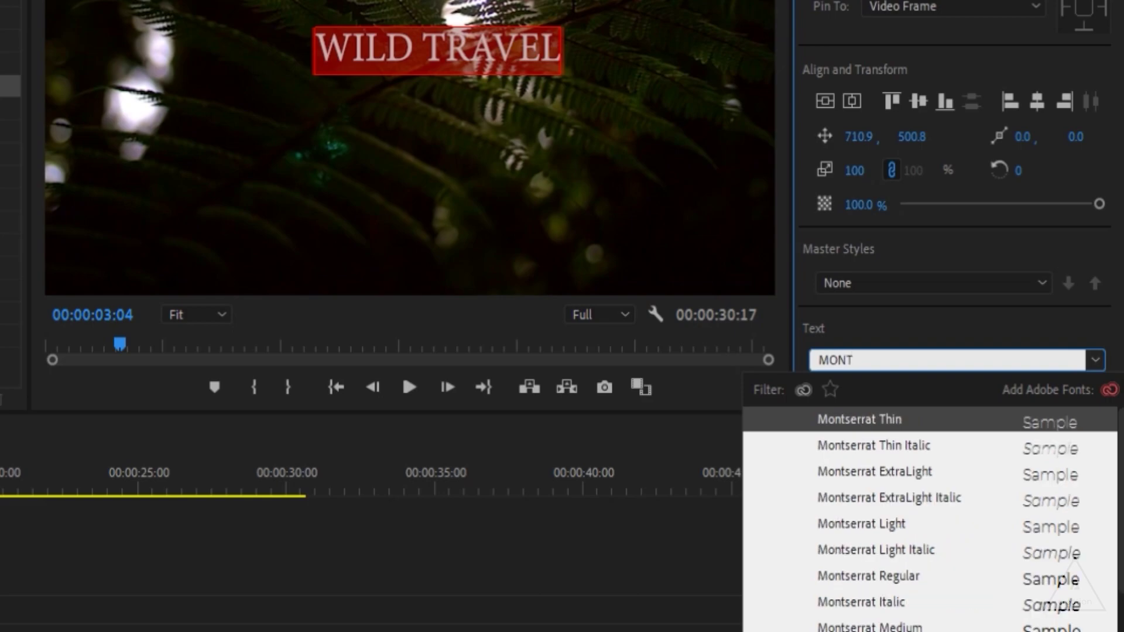
pyautogui.press('Return')
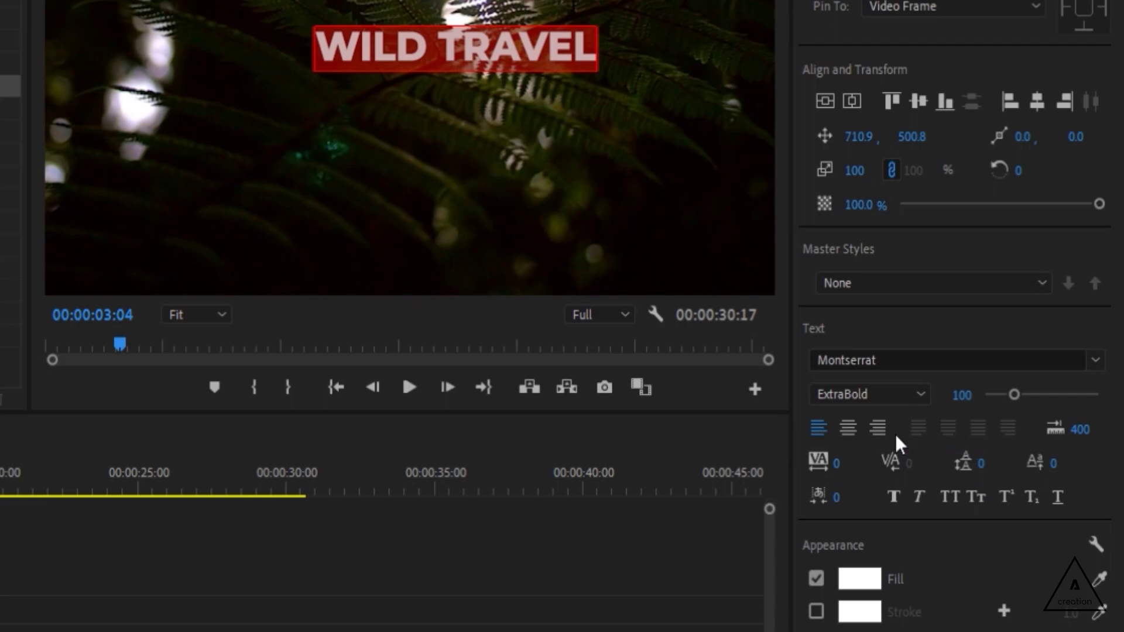
# Centre-align the title text and centre it horizontally and vertically in the frame
pyautogui.click(849, 428)
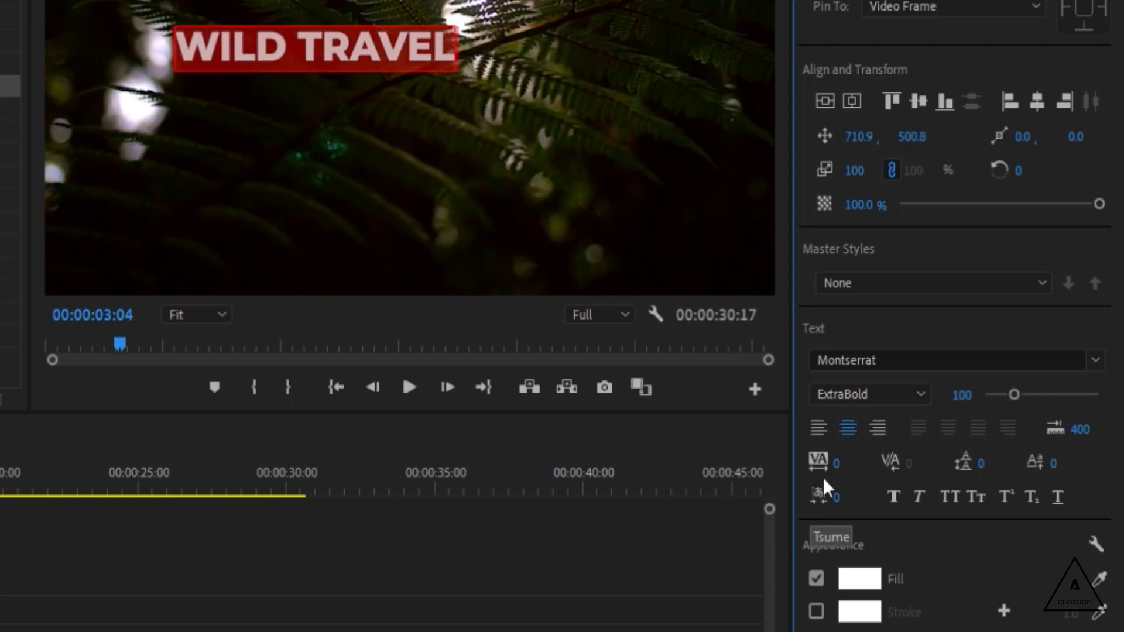
pyautogui.click(847, 100)
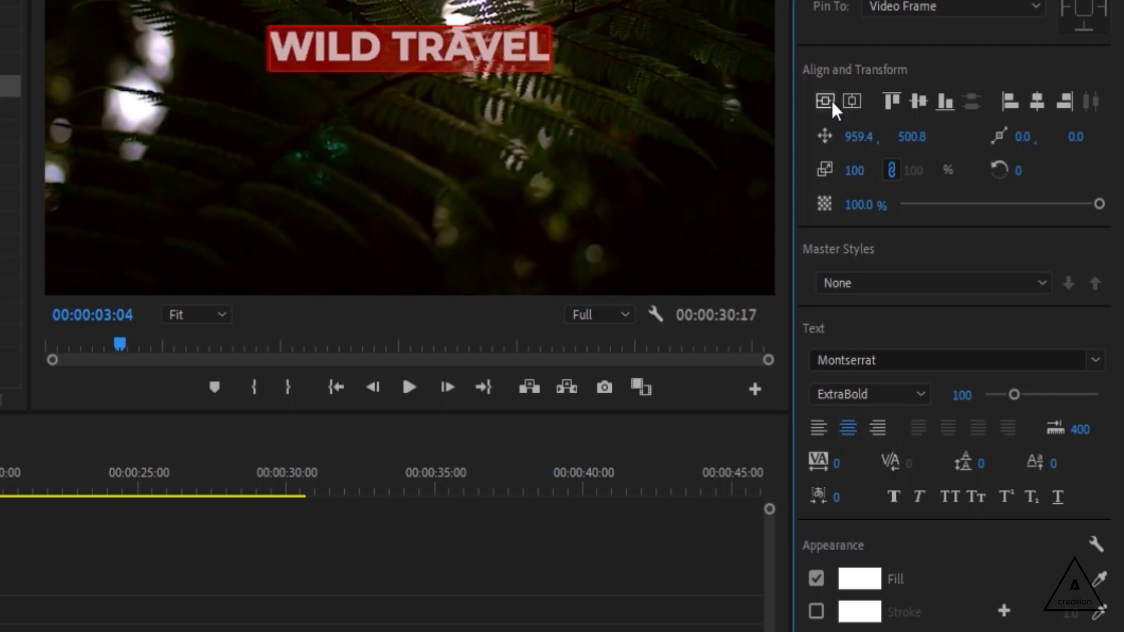
pyautogui.click(821, 99)
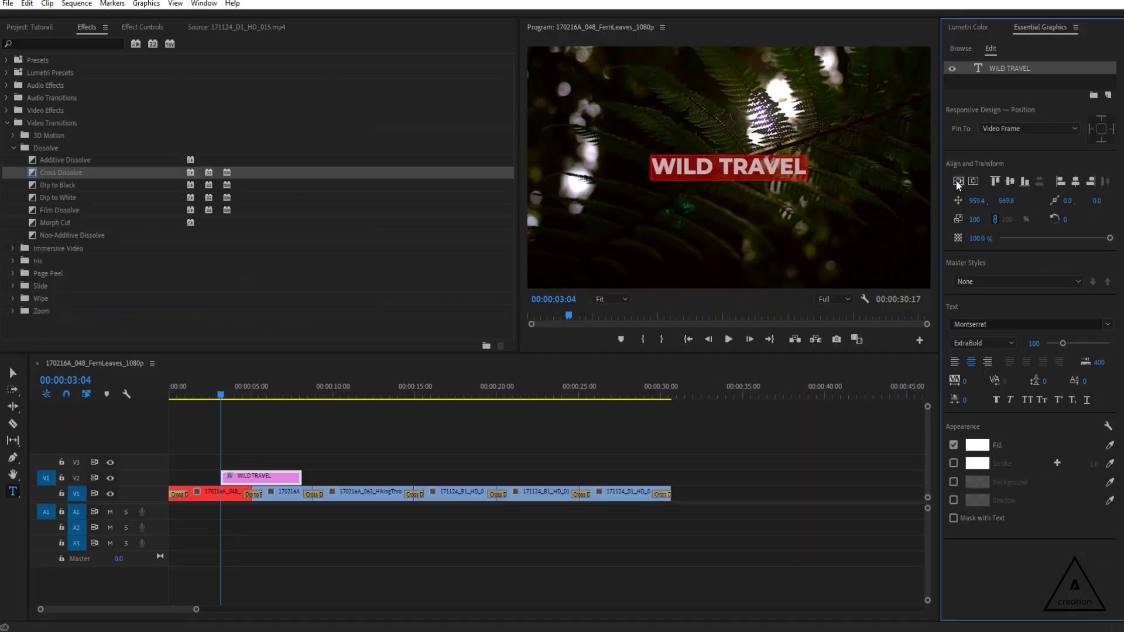
# Trim the WILD TRAVEL title clip to start at 00:00:01:19 and end before 00:00:05:00
pyautogui.click(972, 181)
pyautogui.click(199, 452)
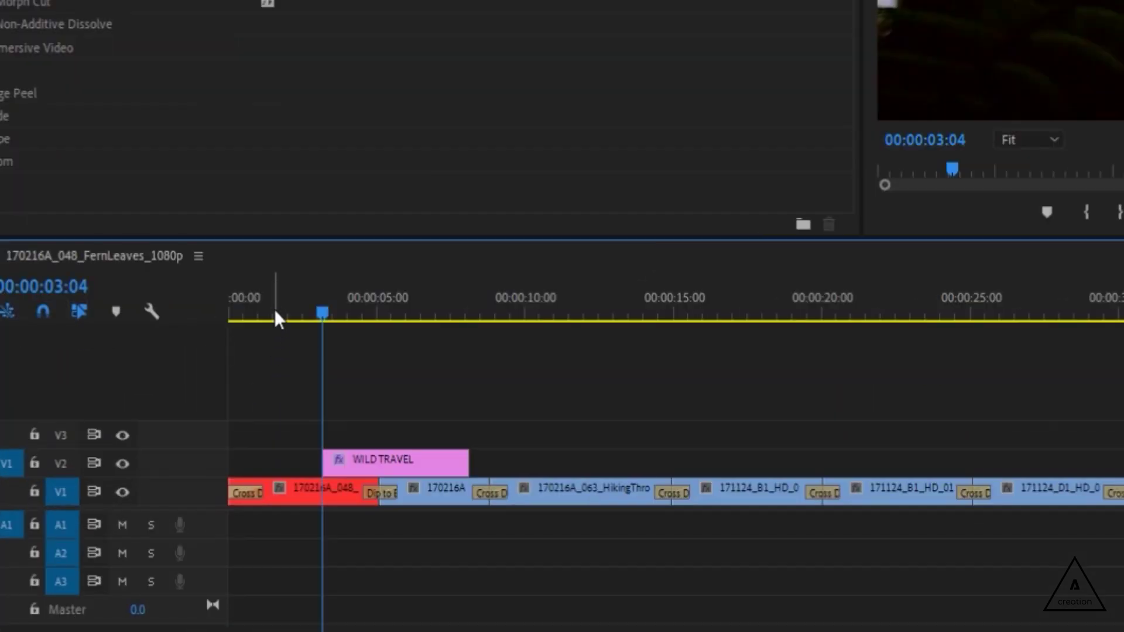
pyautogui.moveTo(195, 397); pyautogui.dragTo(193, 385)
pyautogui.moveTo(273, 293); pyautogui.dragTo(282, 306)
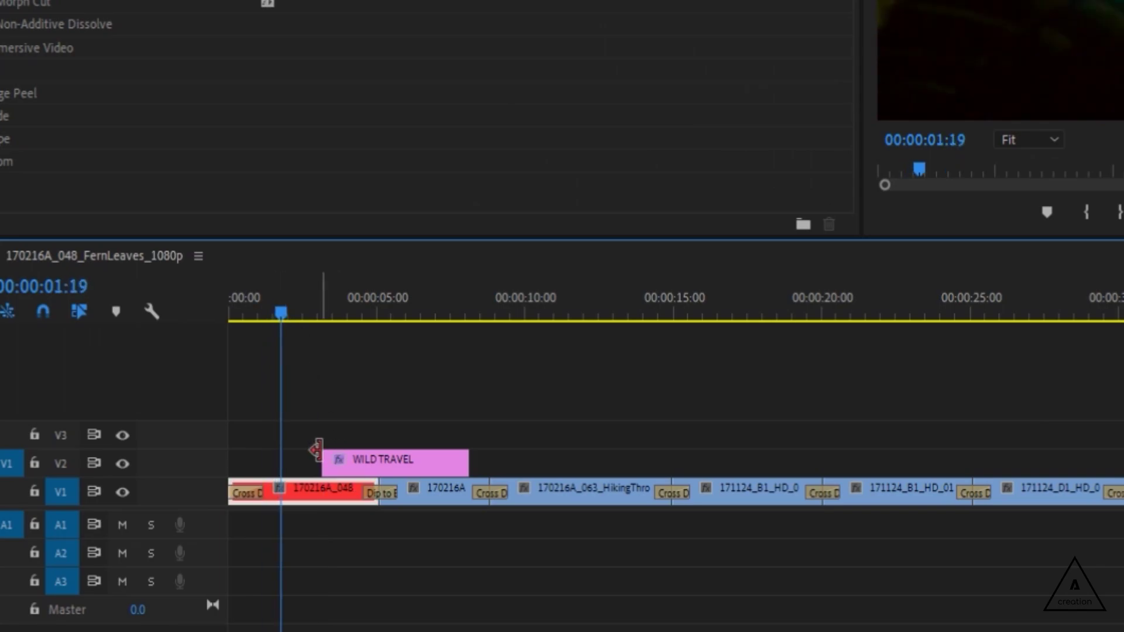
pyautogui.moveTo(320, 459); pyautogui.dragTo(283, 454)
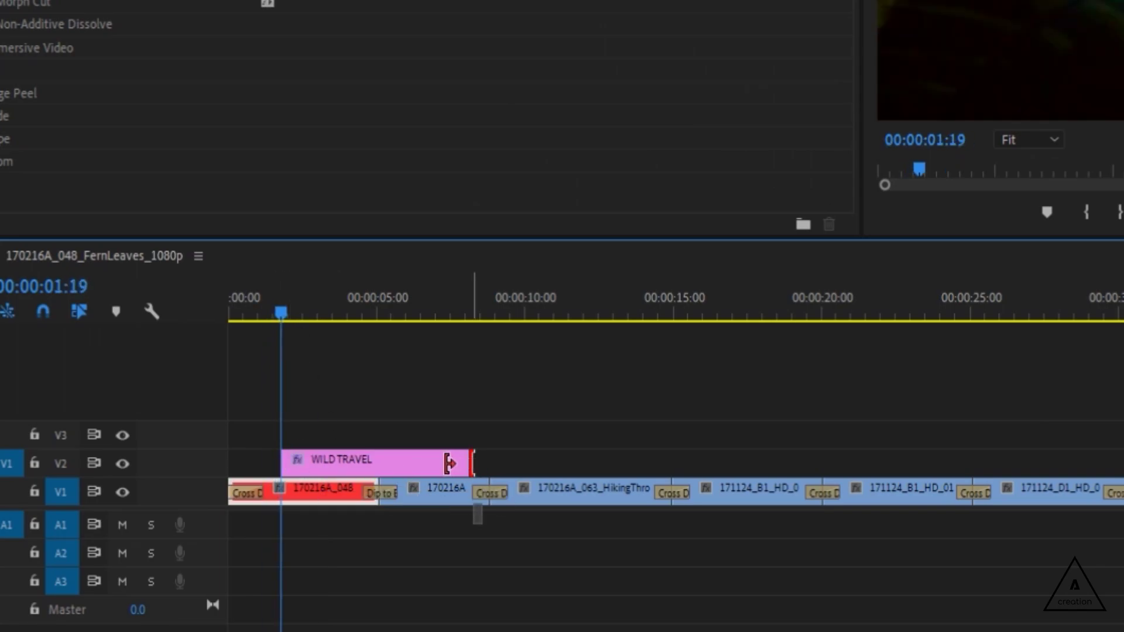
pyautogui.moveTo(472, 461); pyautogui.dragTo(374, 462)
# Add Cross Dissolves to both ends of the V2 title clip and play the fade
pyautogui.moveTo(369, 464); pyautogui.dragTo(363, 464)
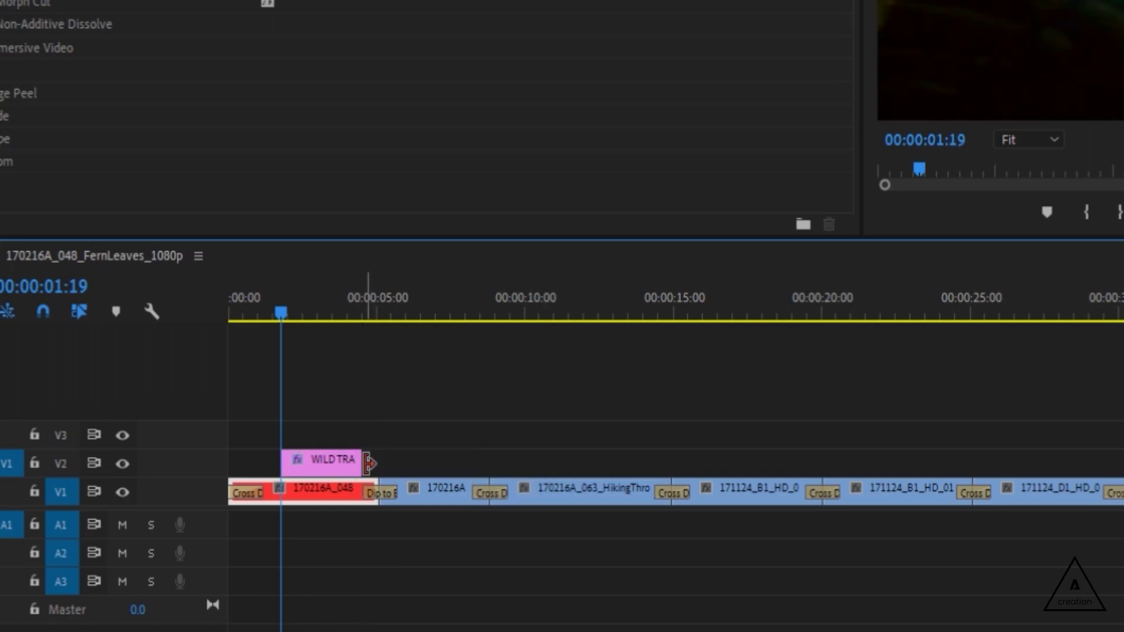
pyautogui.click(278, 310)
pyautogui.moveTo(278, 314); pyautogui.dragTo(271, 311)
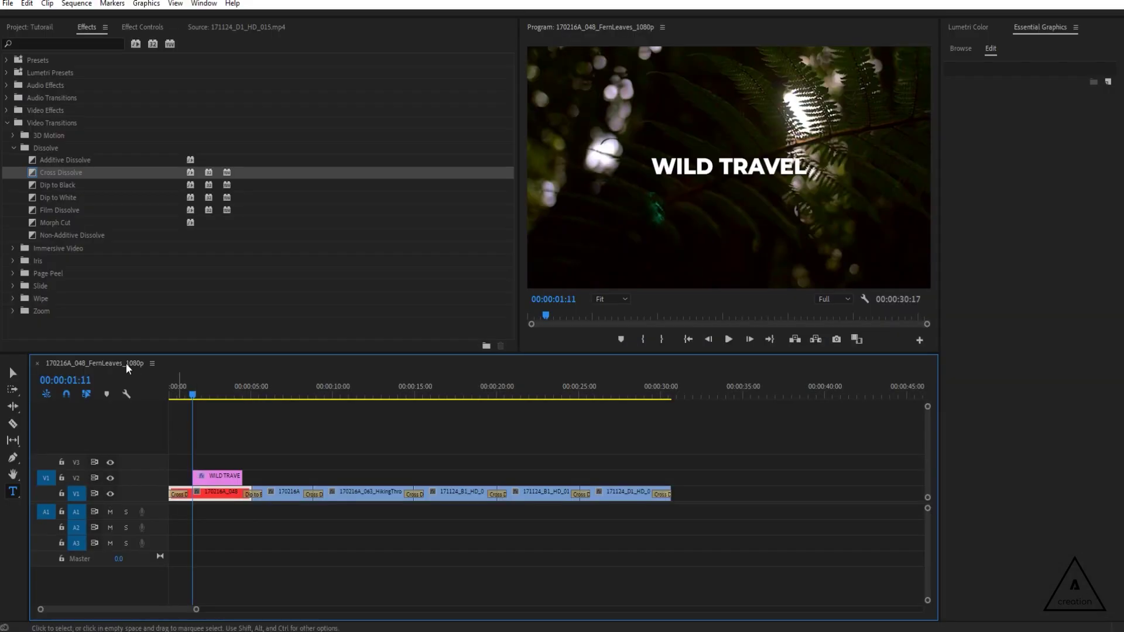
pyautogui.moveTo(35, 175); pyautogui.dragTo(195, 477)
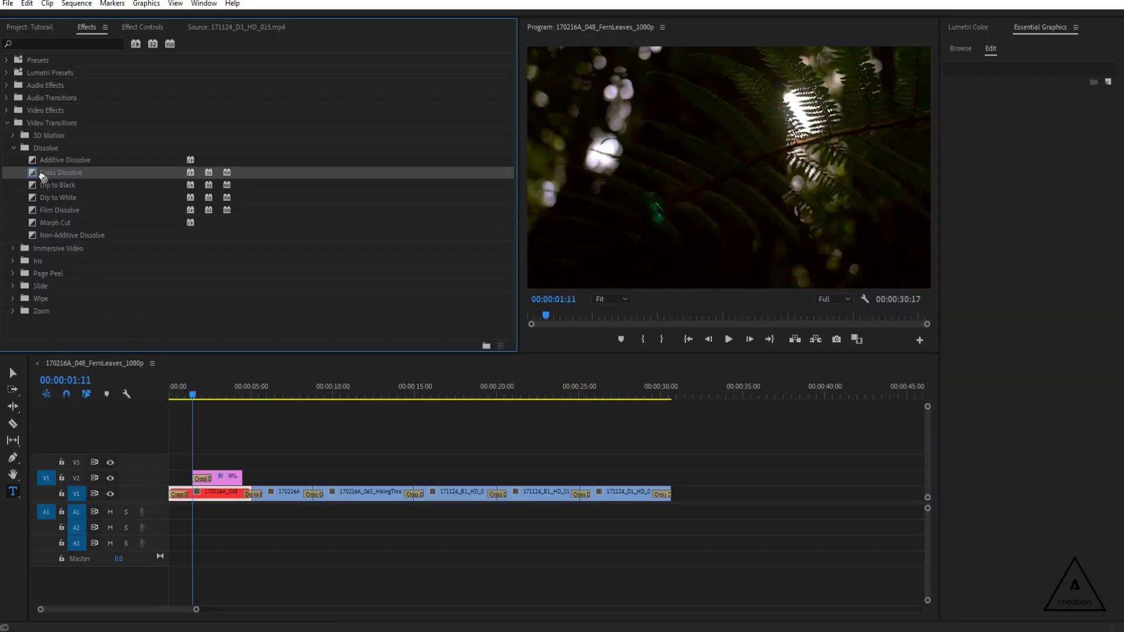
pyautogui.moveTo(42, 175); pyautogui.dragTo(242, 477)
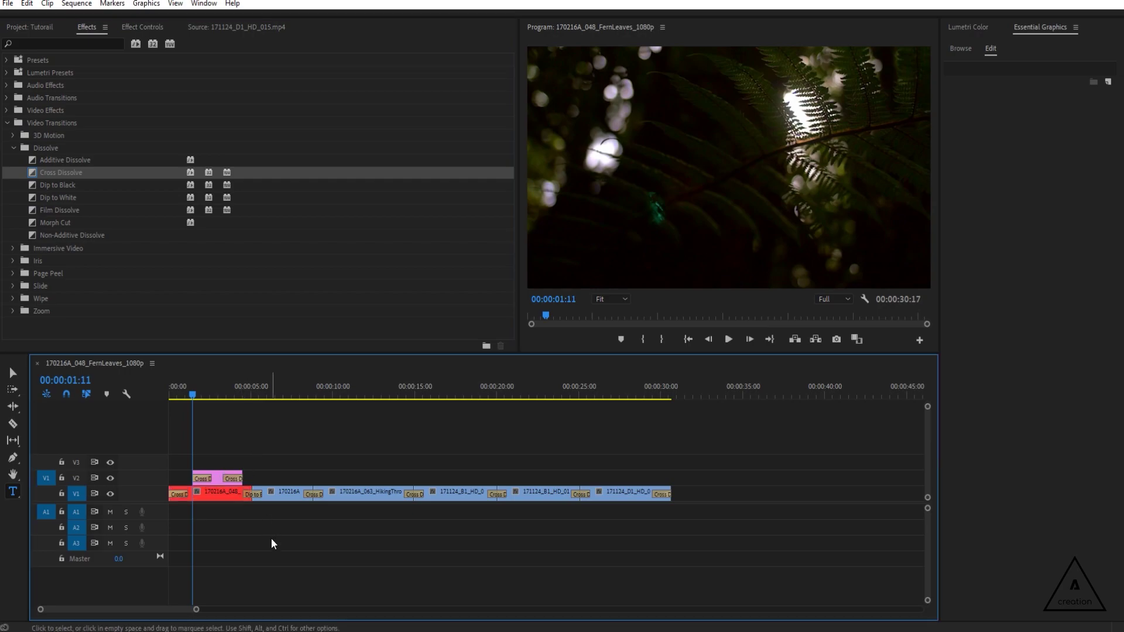
pyautogui.press('space')
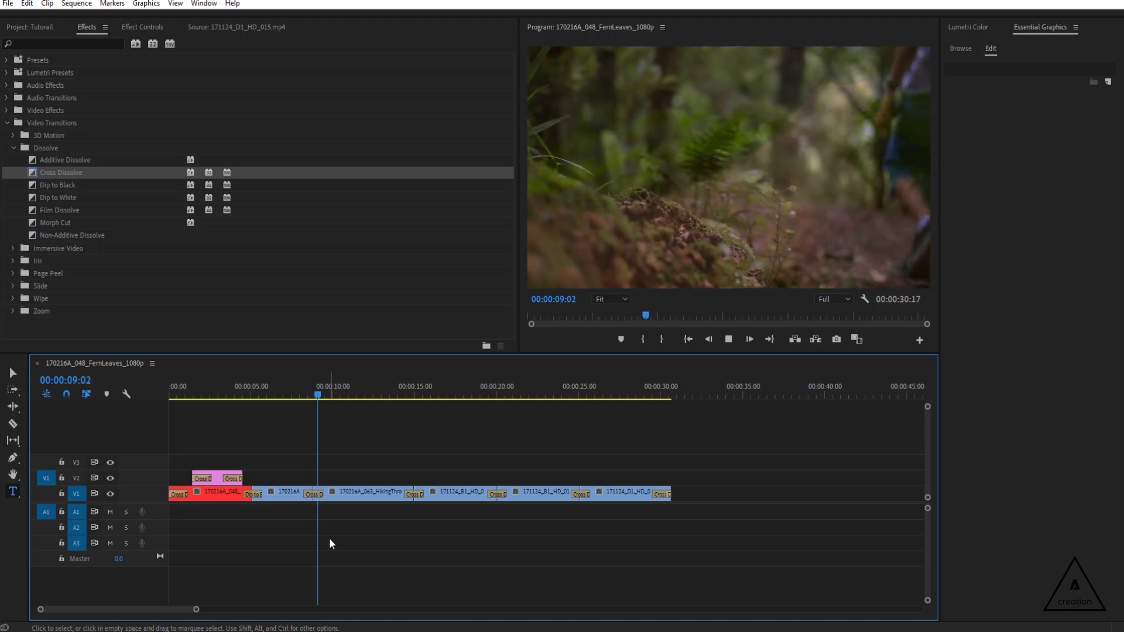
pyautogui.press('space')
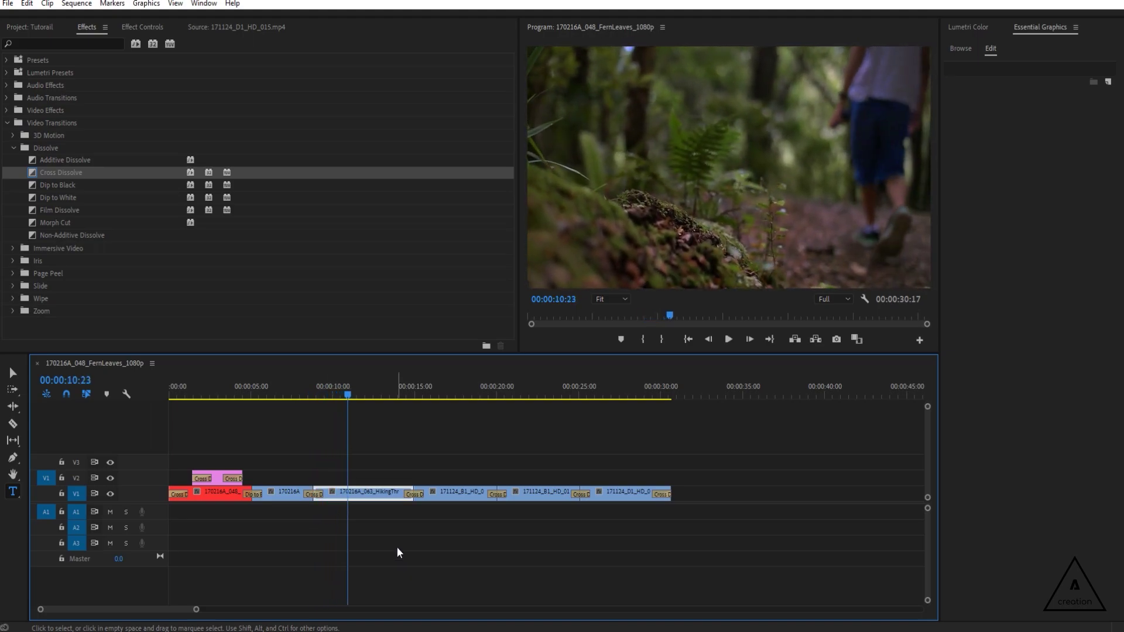
# Create a new 1920×1080 Adjustment Layer in the Project panel
pyautogui.click(37, 33)
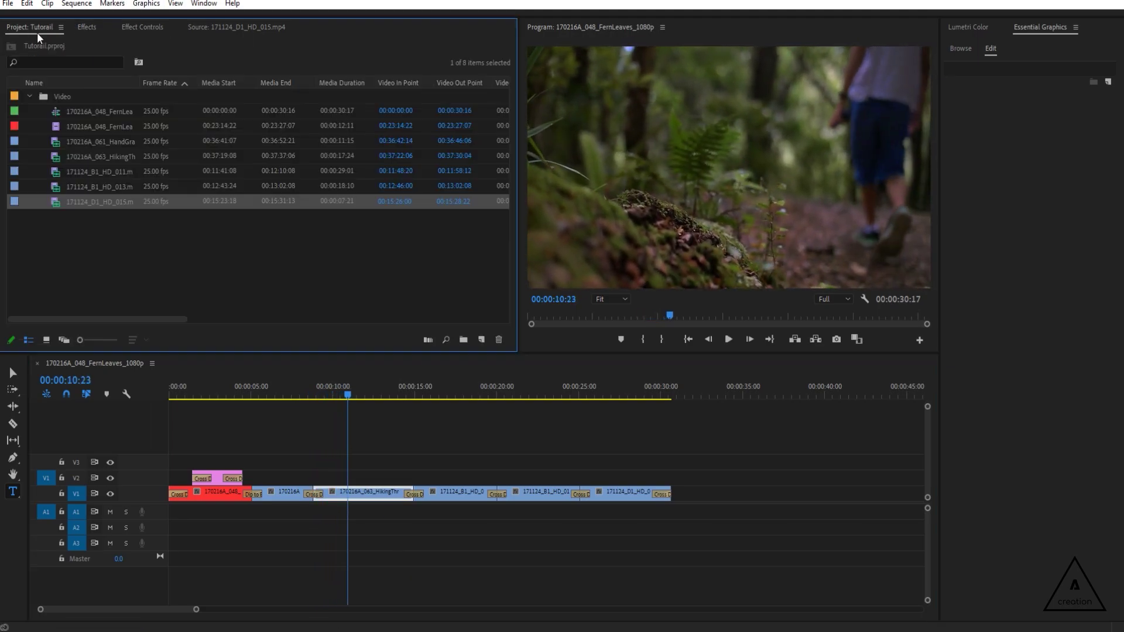
pyautogui.click(244, 240)
pyautogui.click(29, 96)
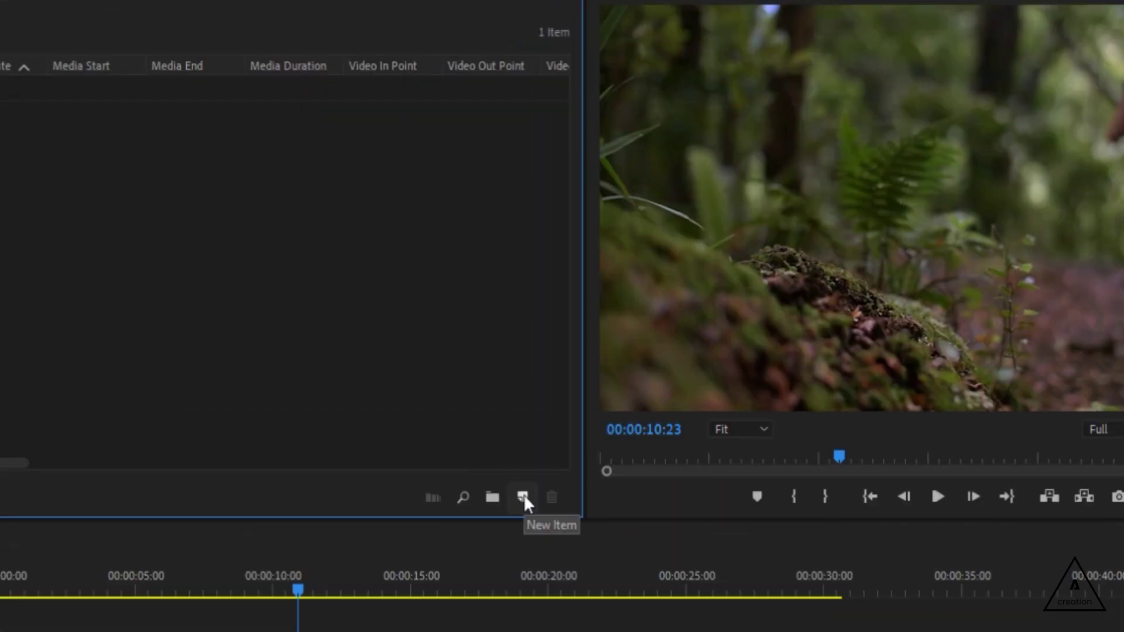
pyautogui.click(523, 495)
pyautogui.click(424, 329)
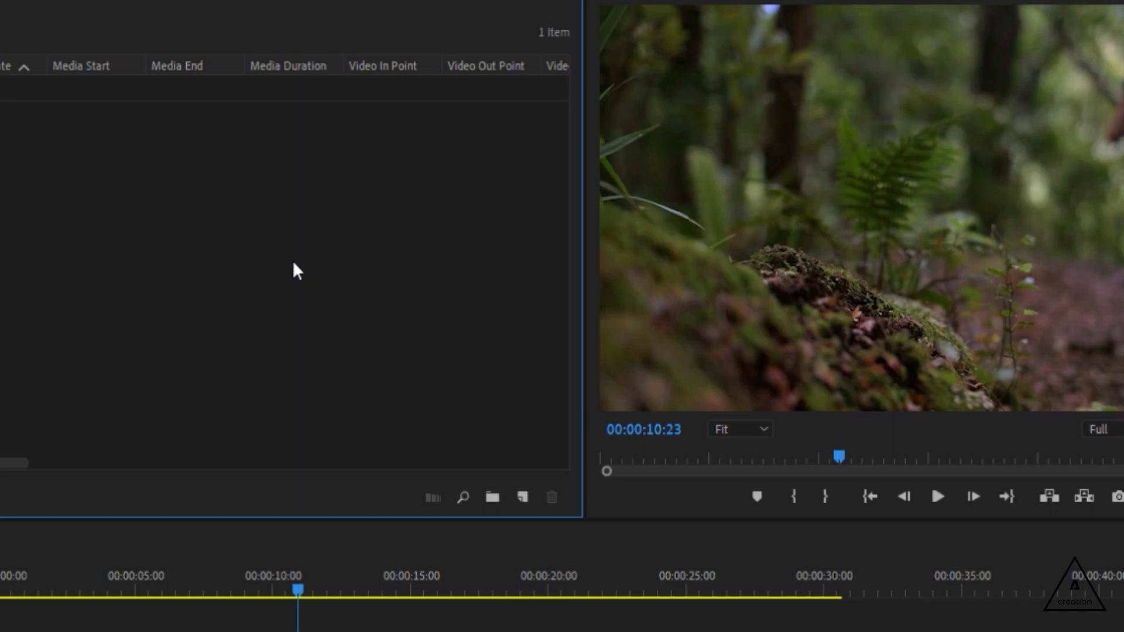
pyautogui.rightClick(292, 261)
pyautogui.moveTo(409, 361)
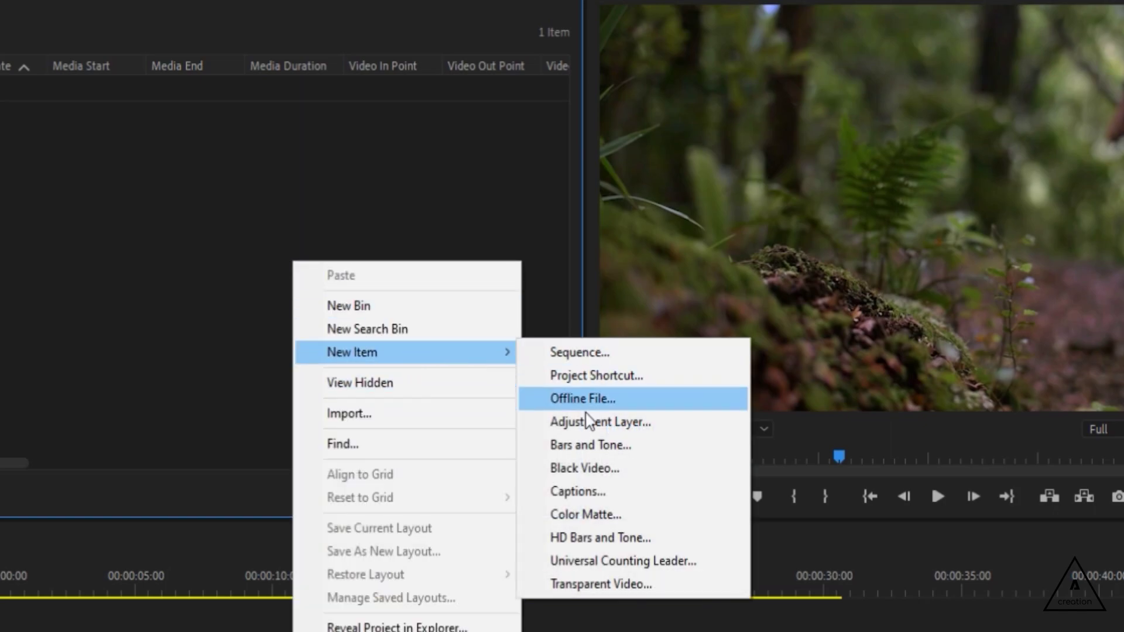
pyautogui.click(613, 433)
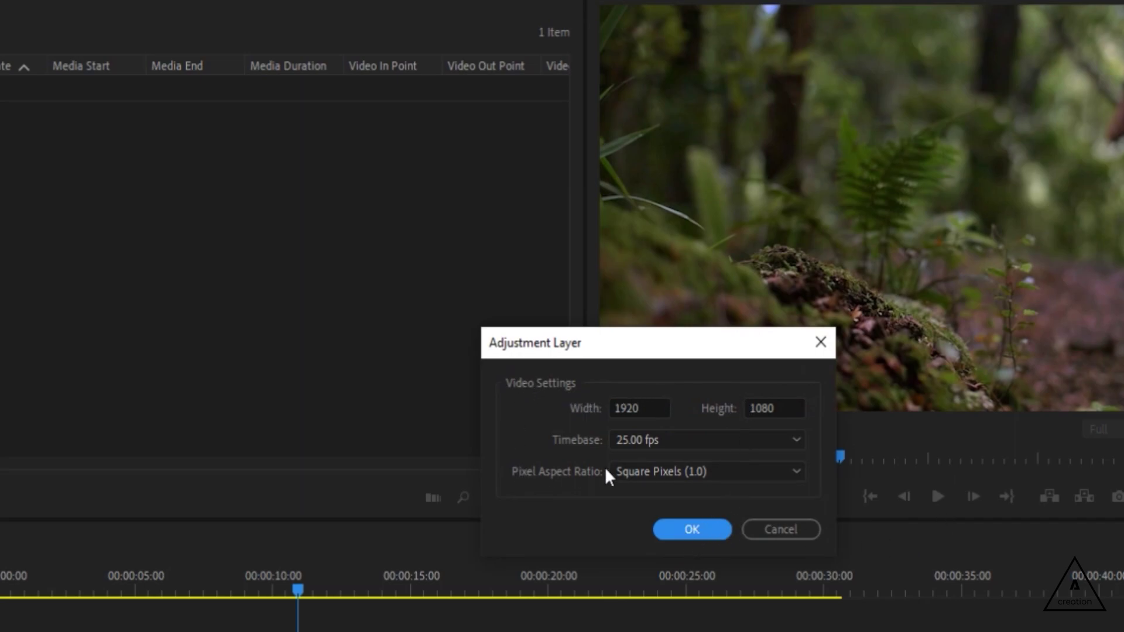
pyautogui.click(686, 527)
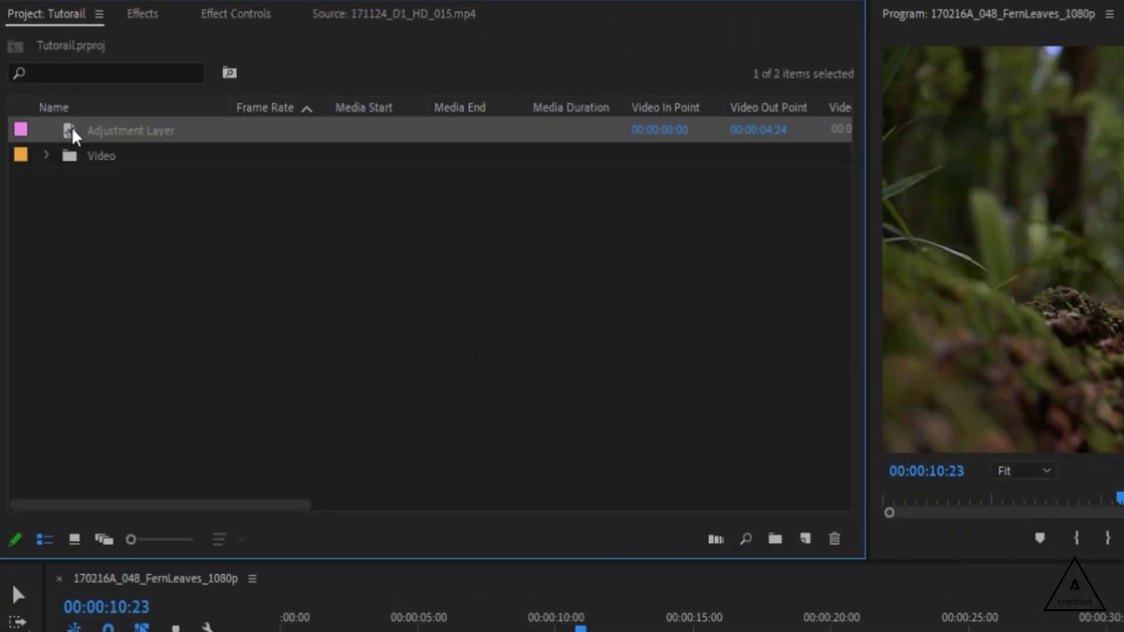
# Place the Adjustment Layer on V3 and stretch it to the sequence end
pyautogui.moveTo(70, 128); pyautogui.dragTo(275, 631)
pyautogui.moveTo(168, 464); pyautogui.dragTo(169, 464)
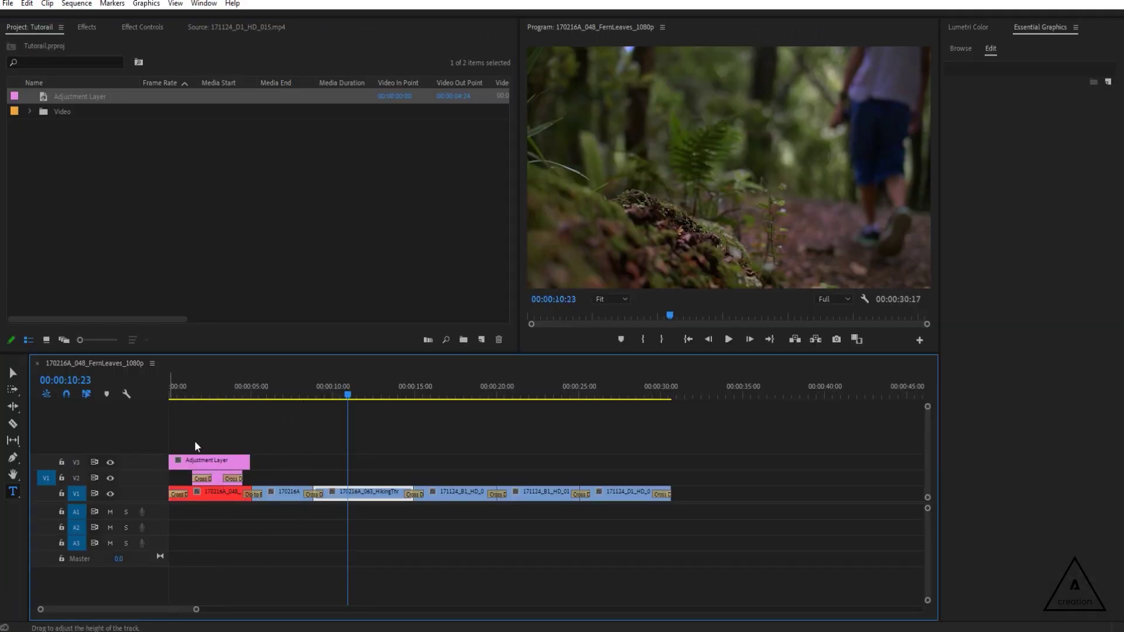
pyautogui.moveTo(250, 463); pyautogui.dragTo(508, 463)
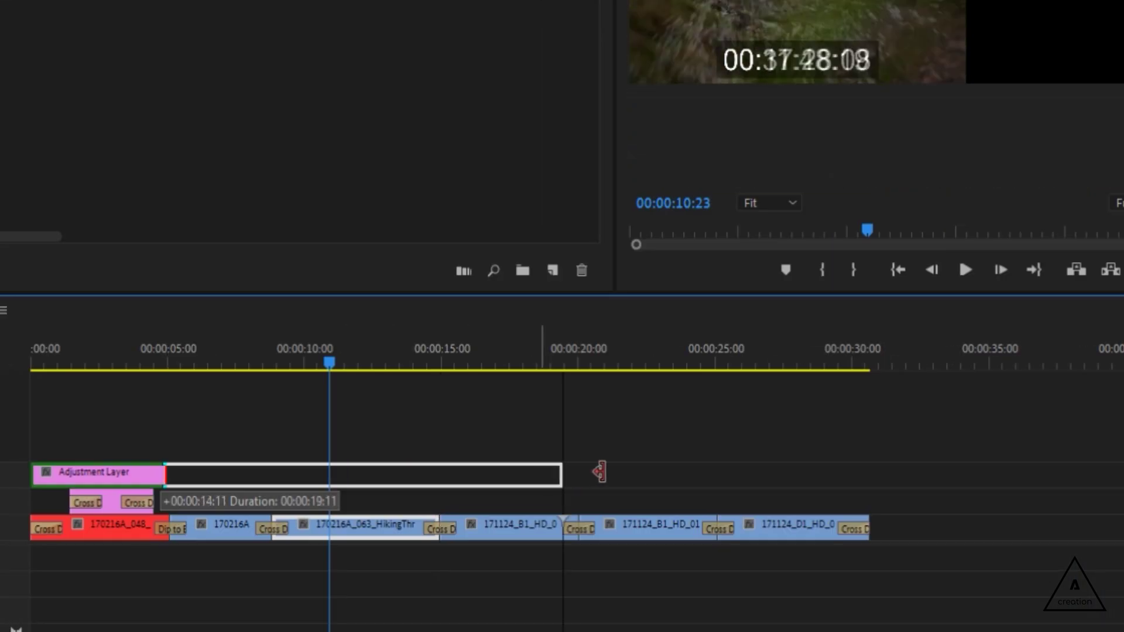
pyautogui.moveTo(600, 472); pyautogui.dragTo(869, 472)
pyautogui.click(242, 484)
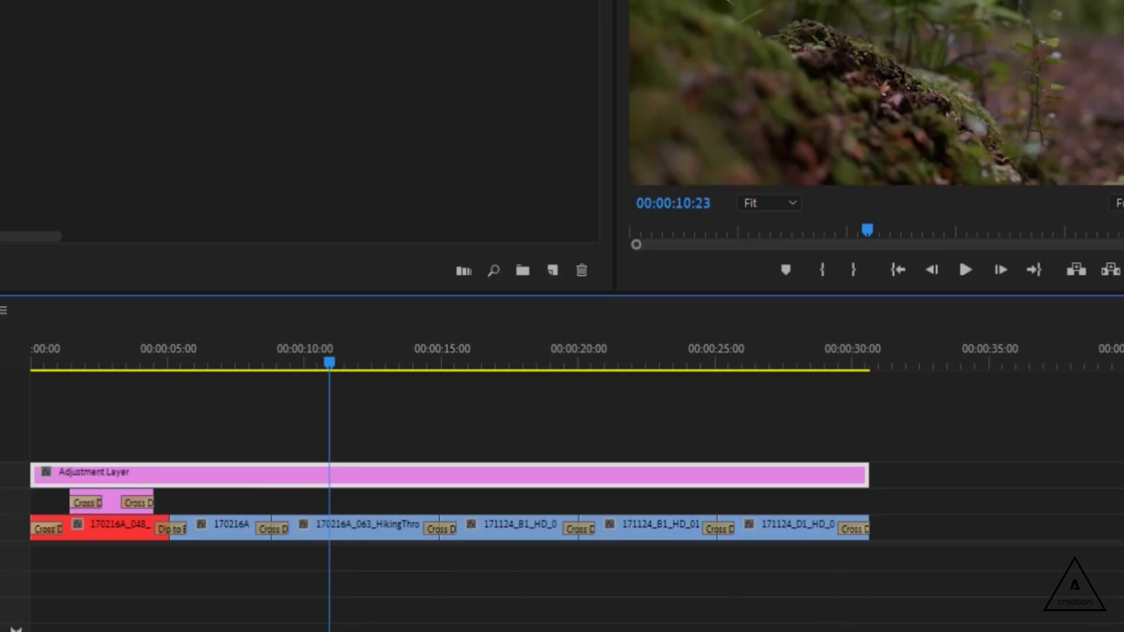
pyautogui.click(352, 532)
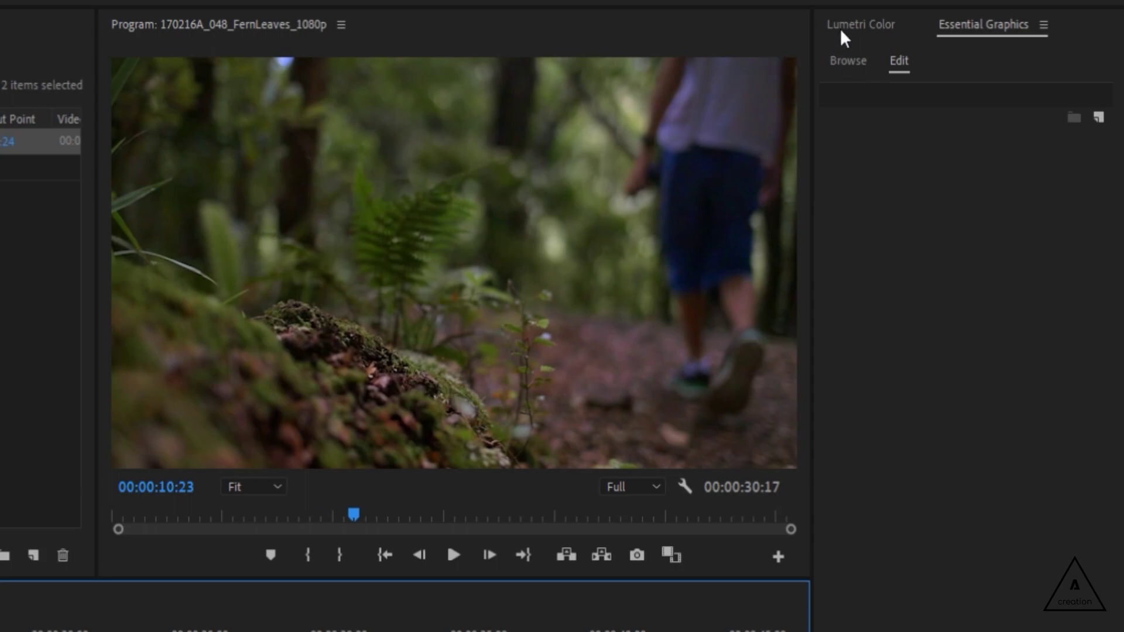
# In Lumetri Basic Correction, set the hiking clip's contrast to 49, exposure 2.1, raise highlights, and preview
pyautogui.click(840, 35)
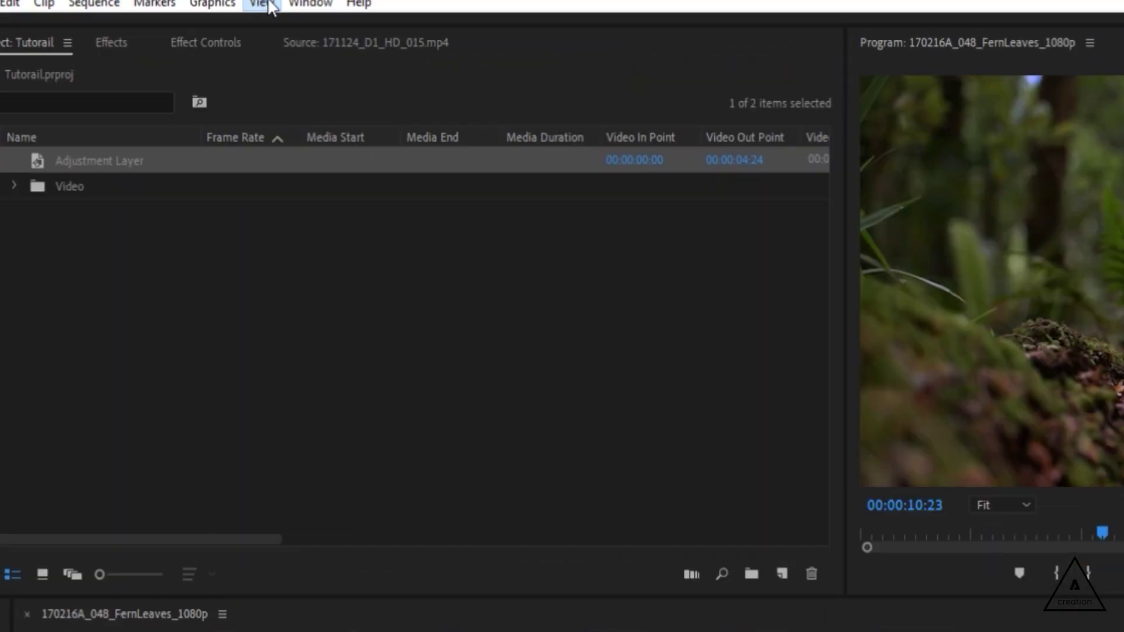
pyautogui.click(302, 7)
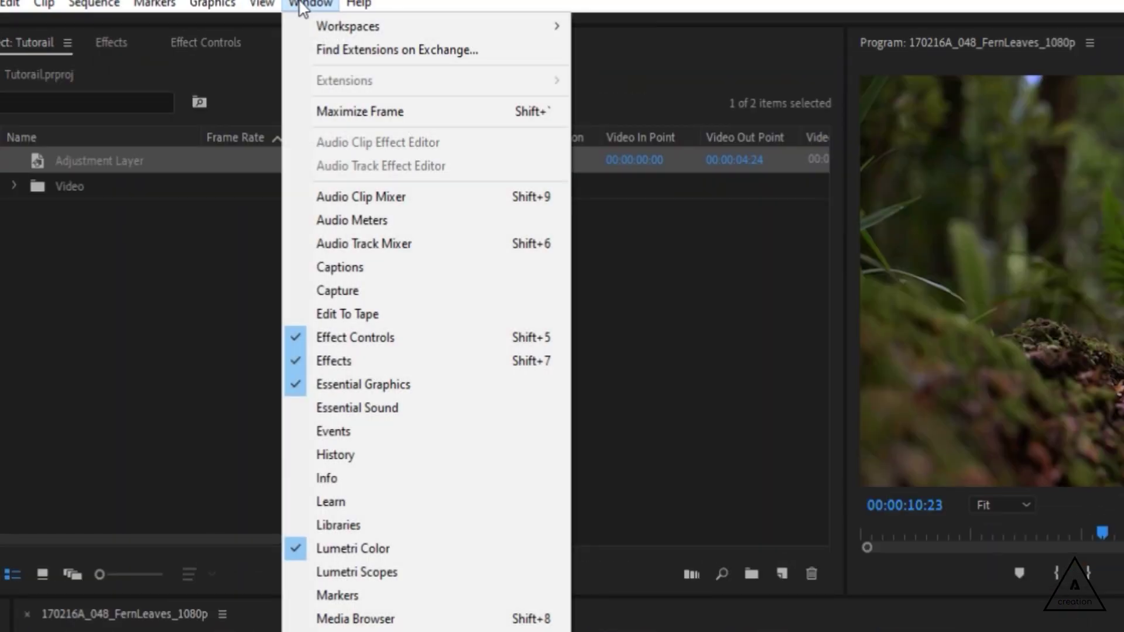
pyautogui.click(451, 549)
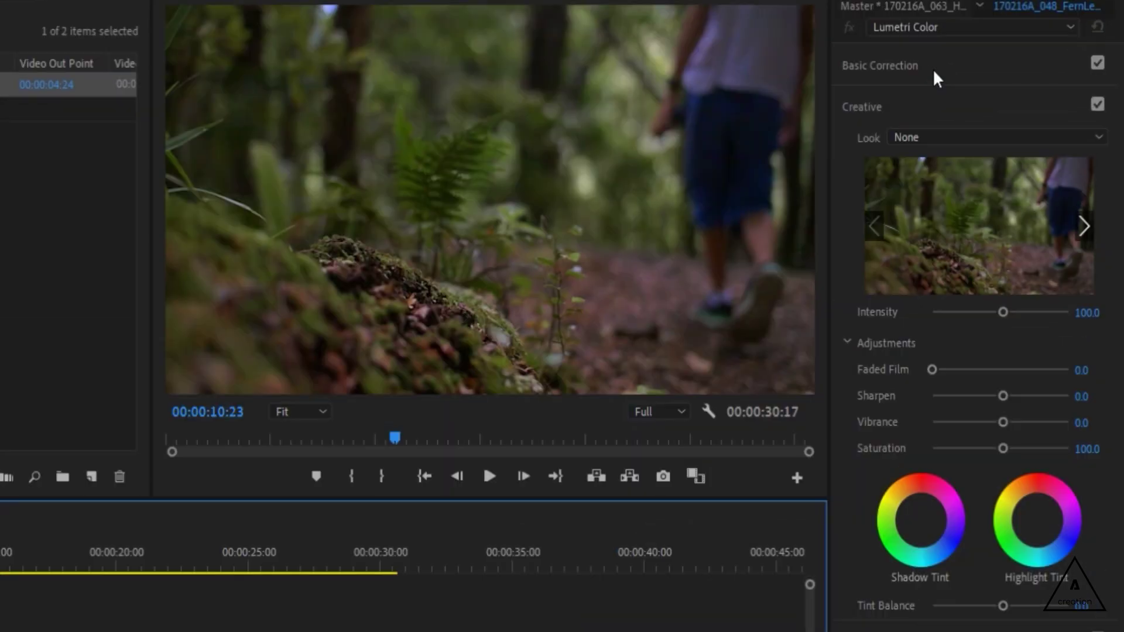
pyautogui.click(1003, 84)
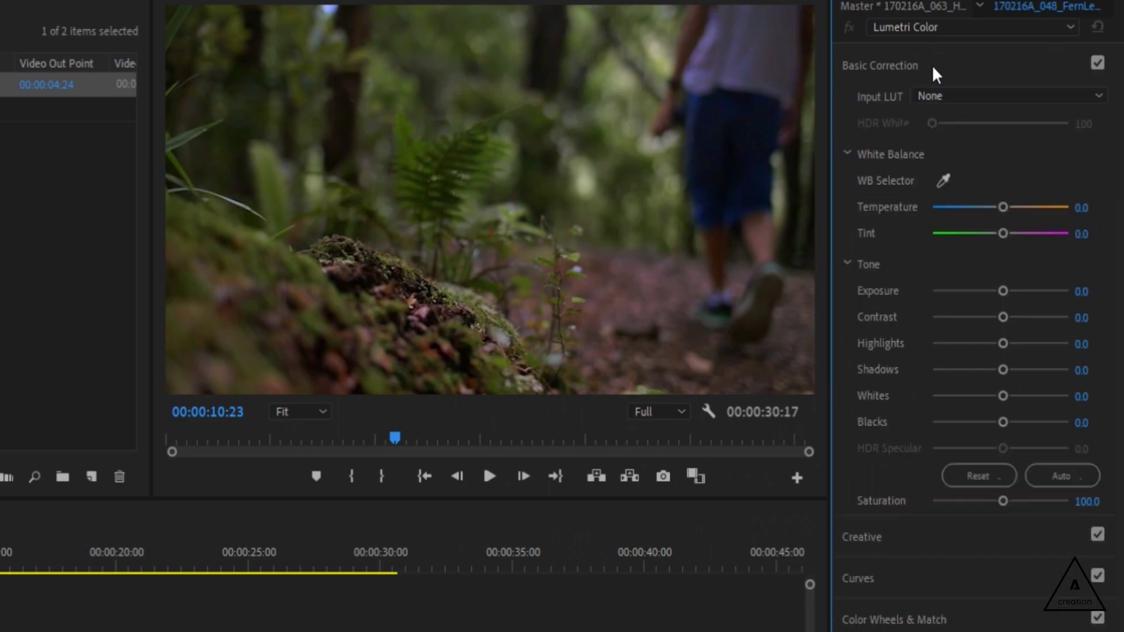
pyautogui.moveTo(1018, 320); pyautogui.dragTo(1030, 291)
pyautogui.moveTo(1003, 343); pyautogui.dragTo(1031, 347)
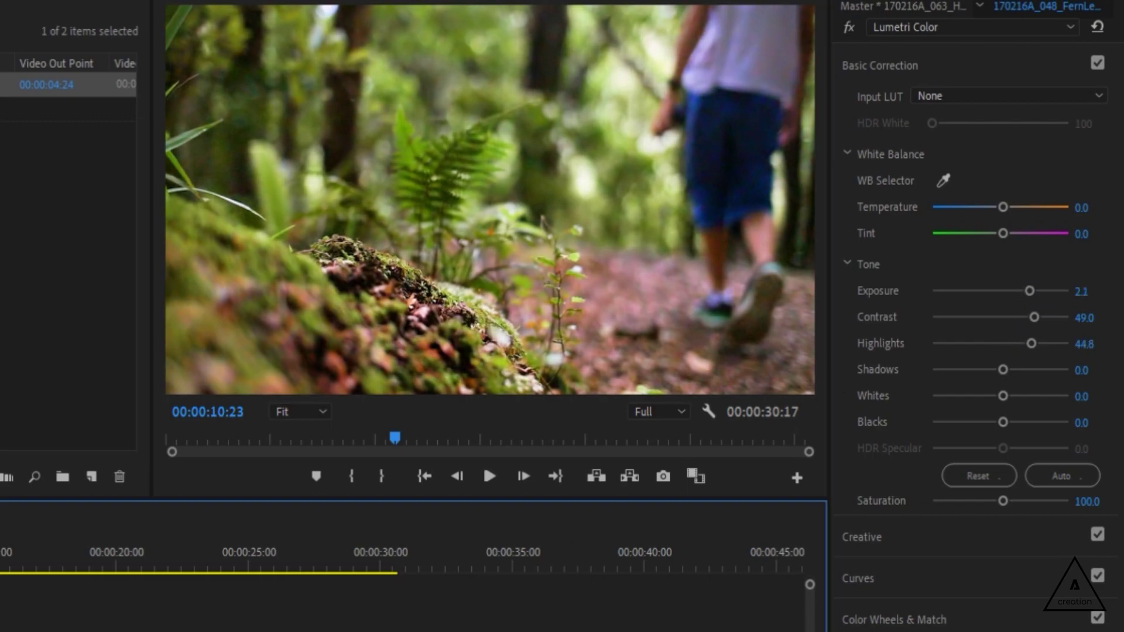
pyautogui.press('space')
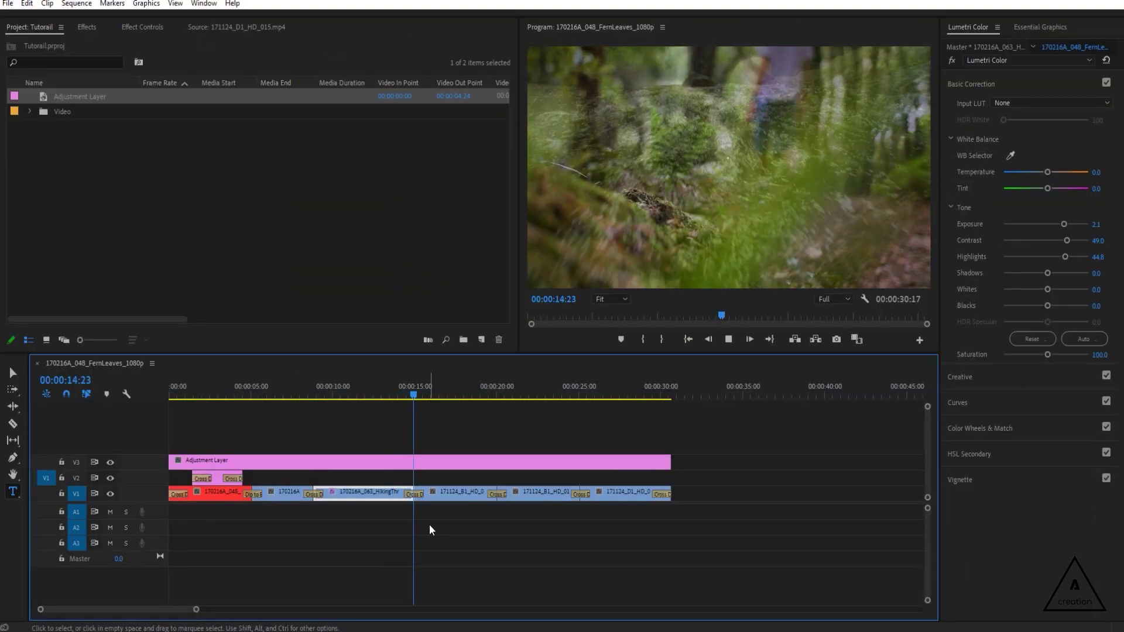
pyautogui.press('space')
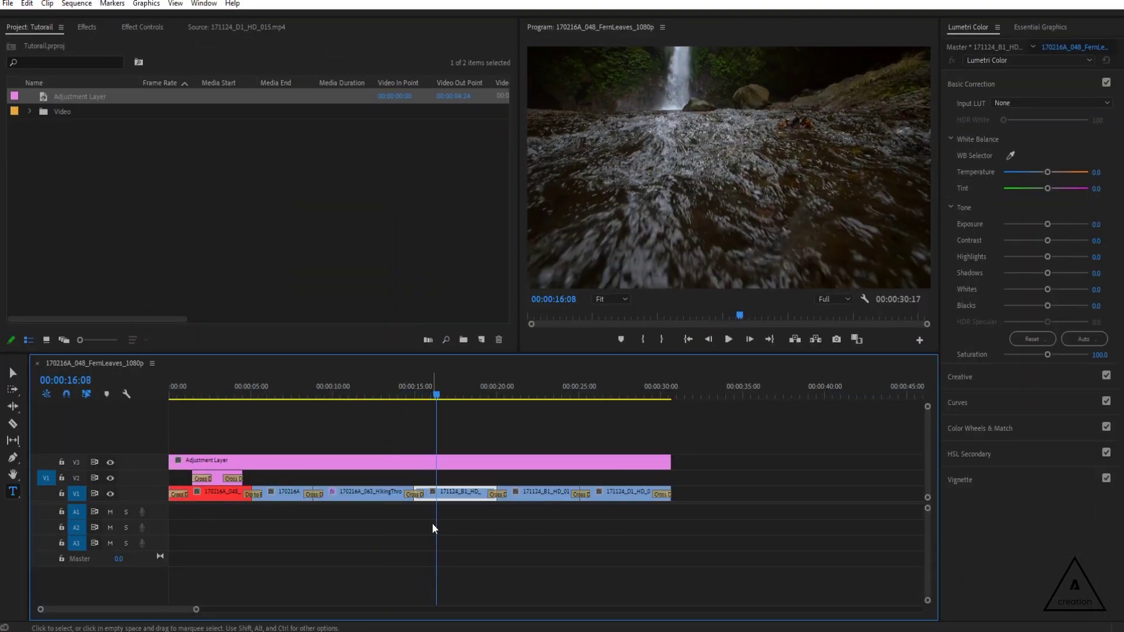
pyautogui.click(359, 381)
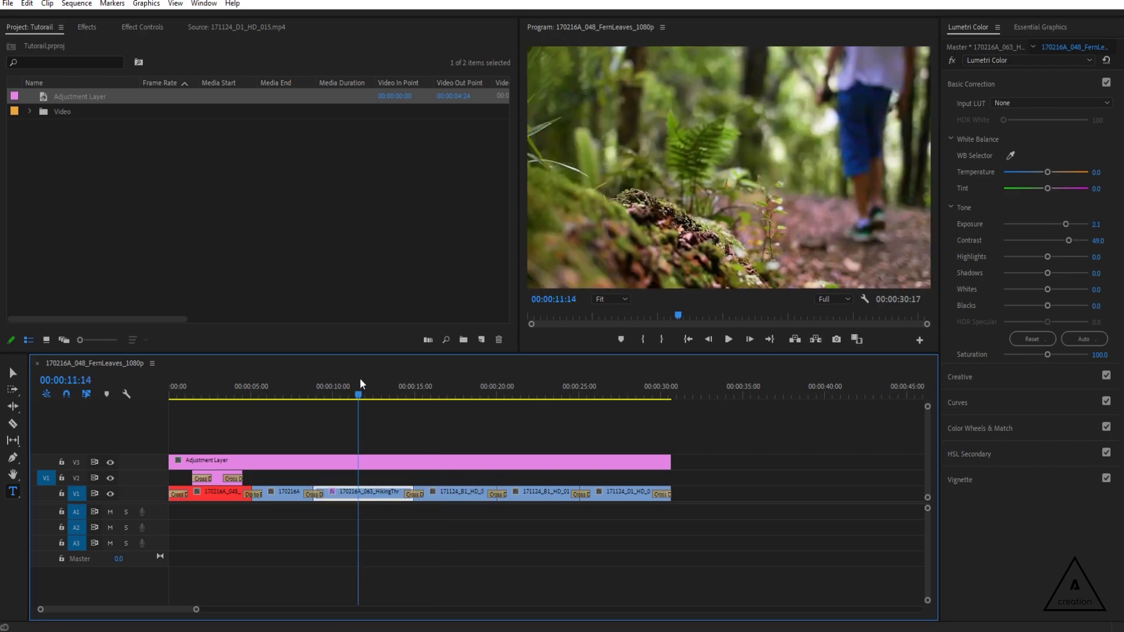
pyautogui.click(431, 521)
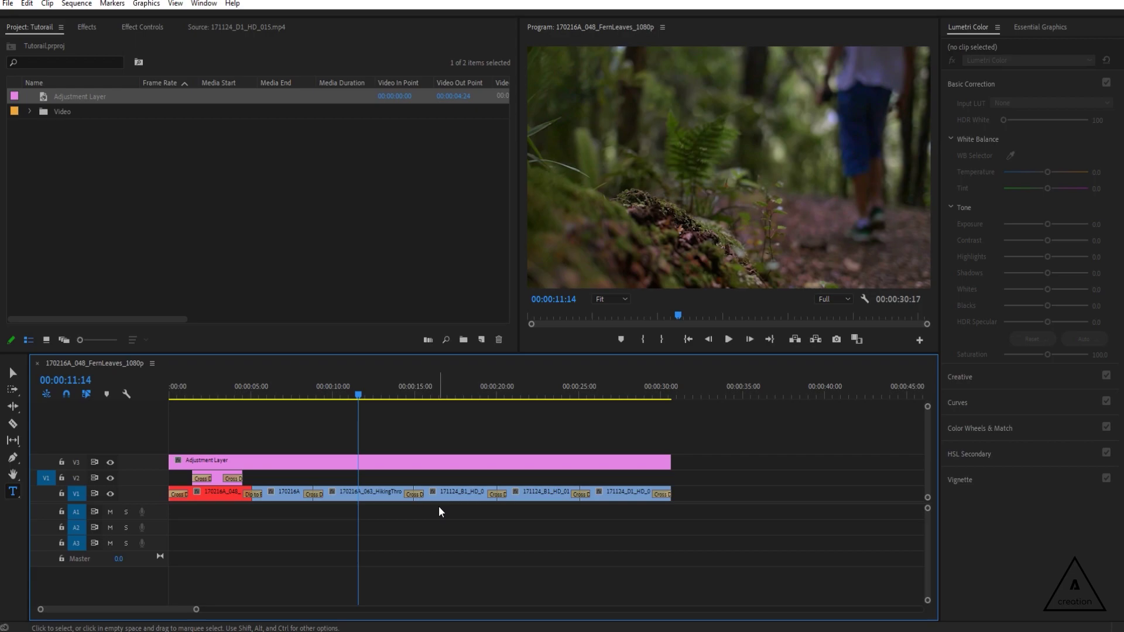
# Grade the Adjustment Layer (exposure 1.3, contrast 10.3, highlights 39.3, shadows 21.4), review, then bypass Basic Correction
pyautogui.click(362, 464)
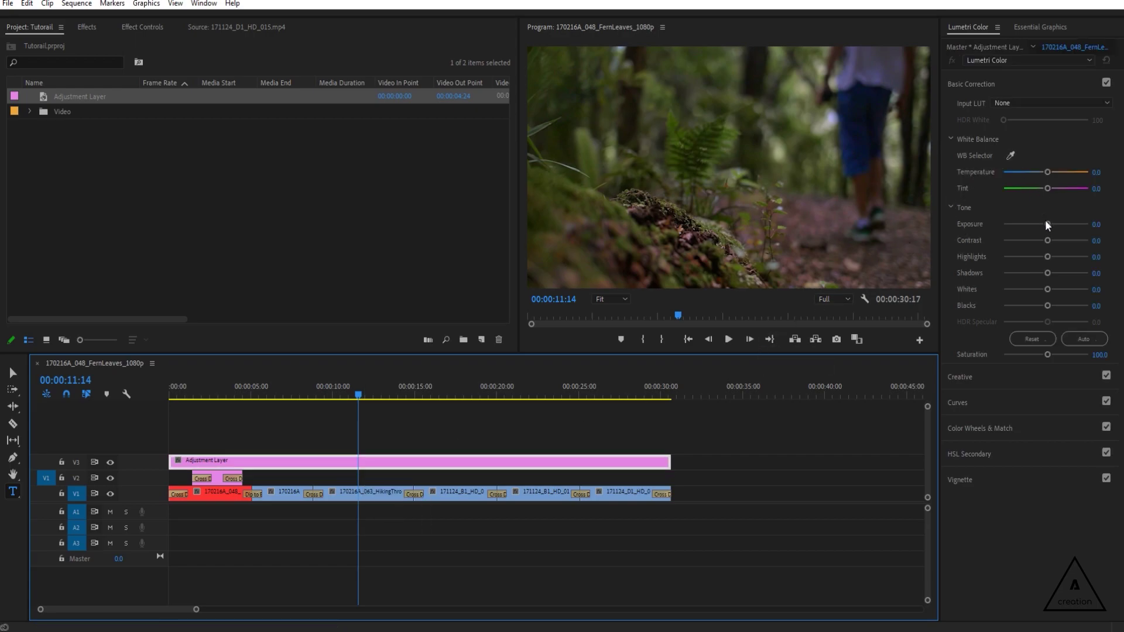
pyautogui.moveTo(1047, 225); pyautogui.dragTo(1066, 258)
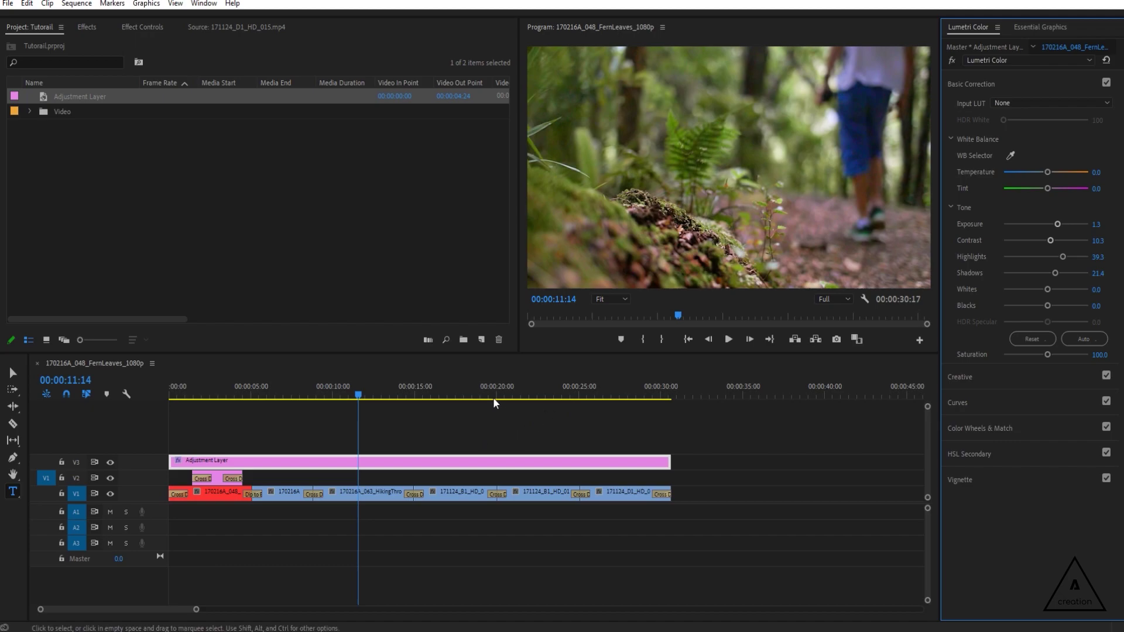
pyautogui.click(459, 386)
pyautogui.click(536, 380)
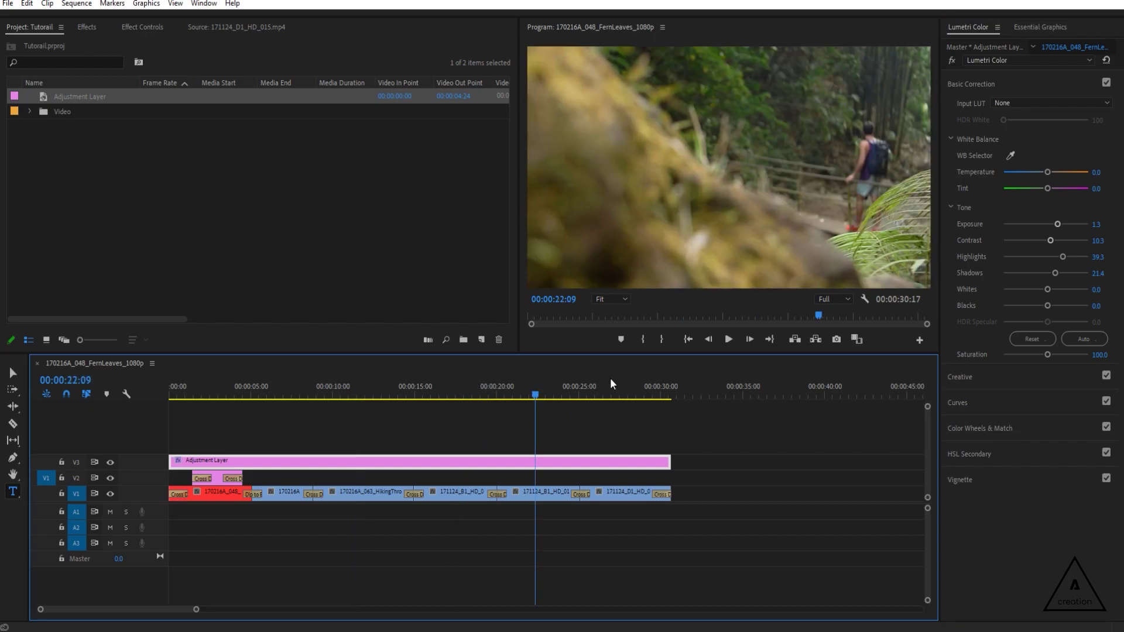
pyautogui.click(620, 380)
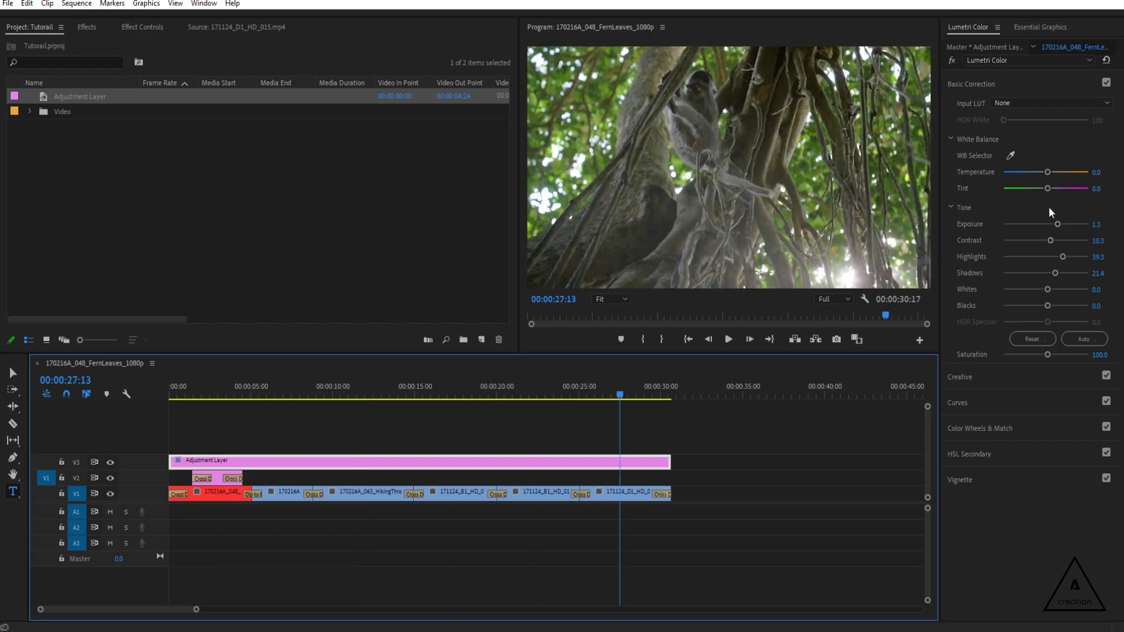
pyautogui.click(1106, 82)
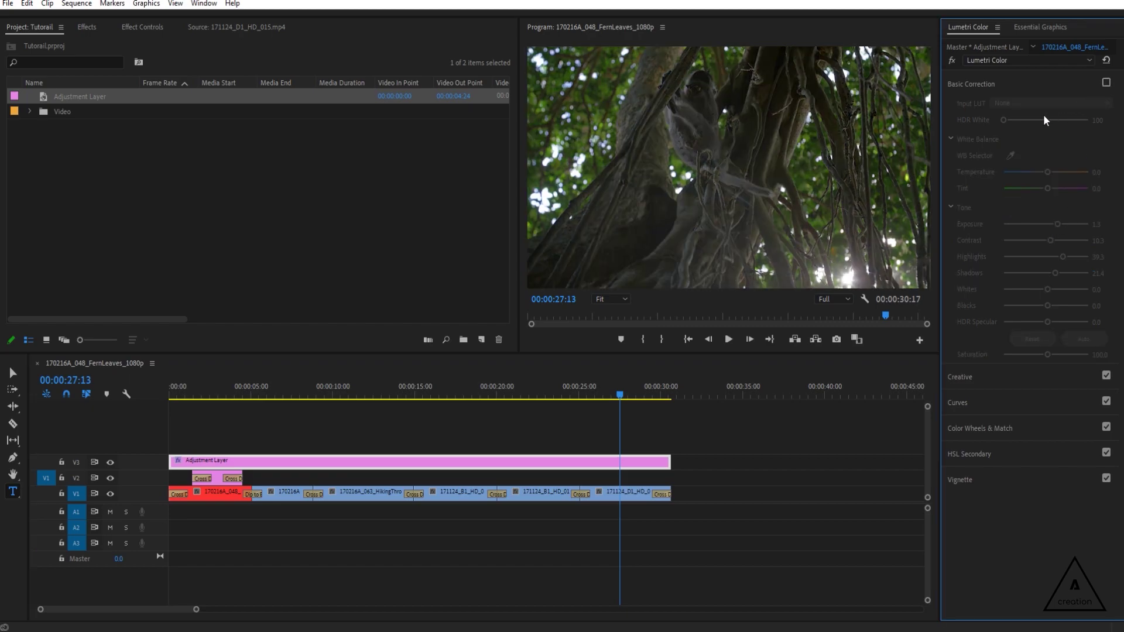
pyautogui.click(999, 86)
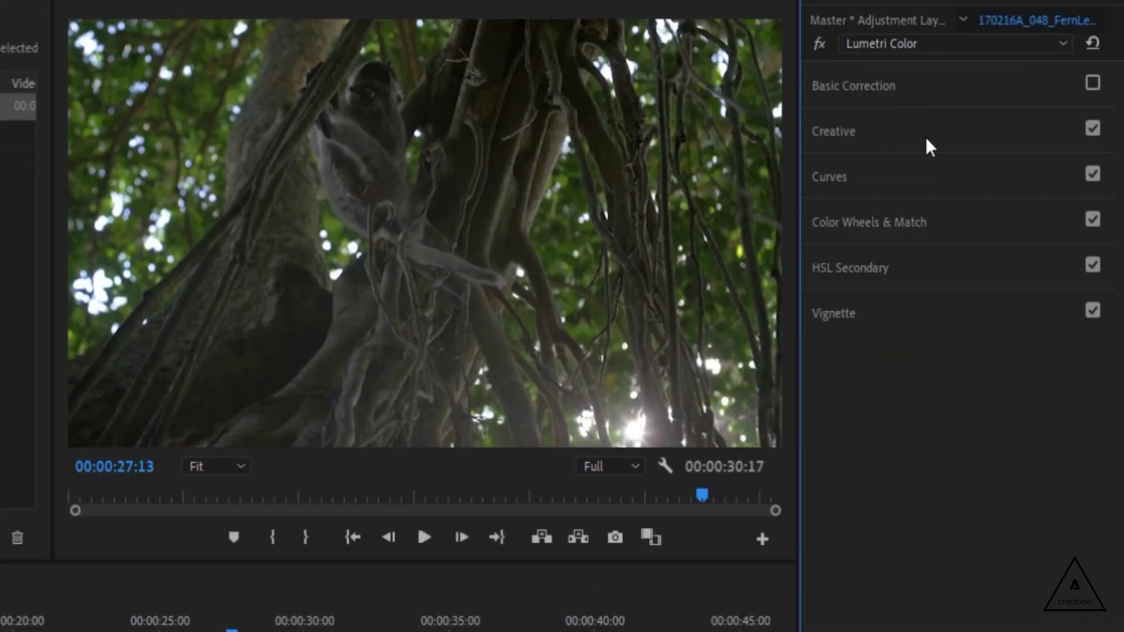
# Apply the Fuji ETERNA 250D Fuji 3510 creative look in Lumetri Color
pyautogui.click(883, 131)
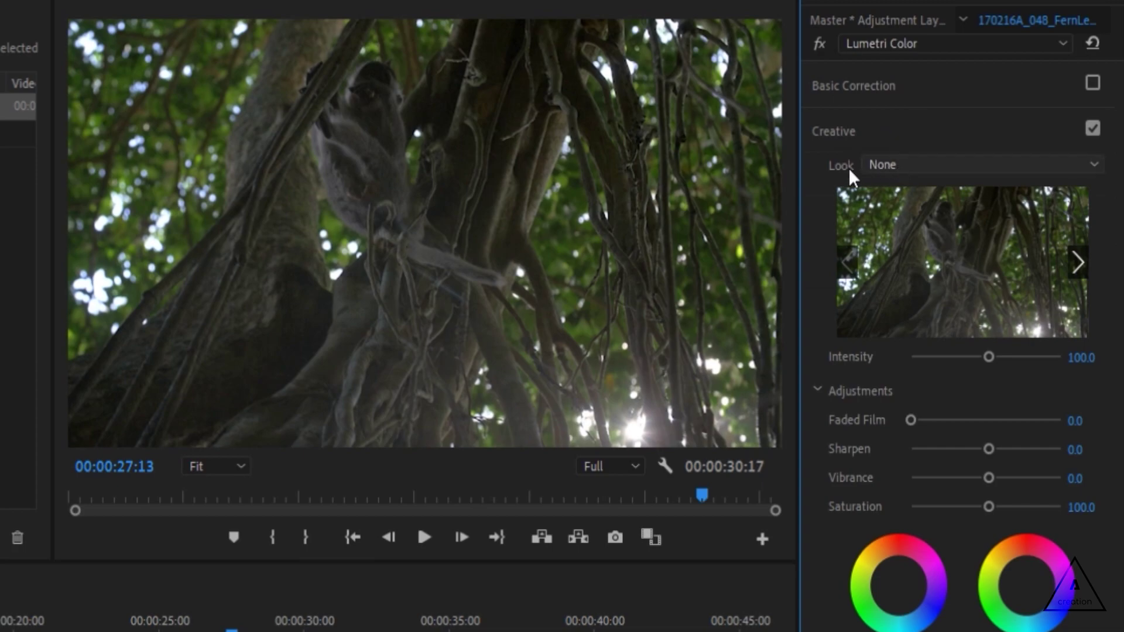
pyautogui.click(917, 164)
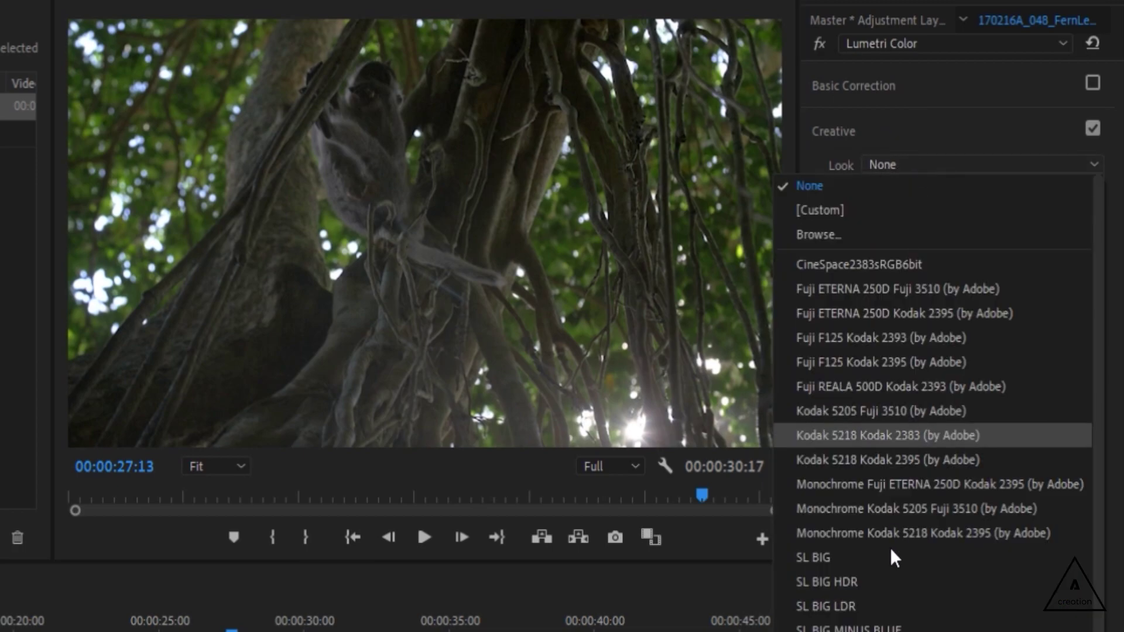
pyautogui.click(912, 296)
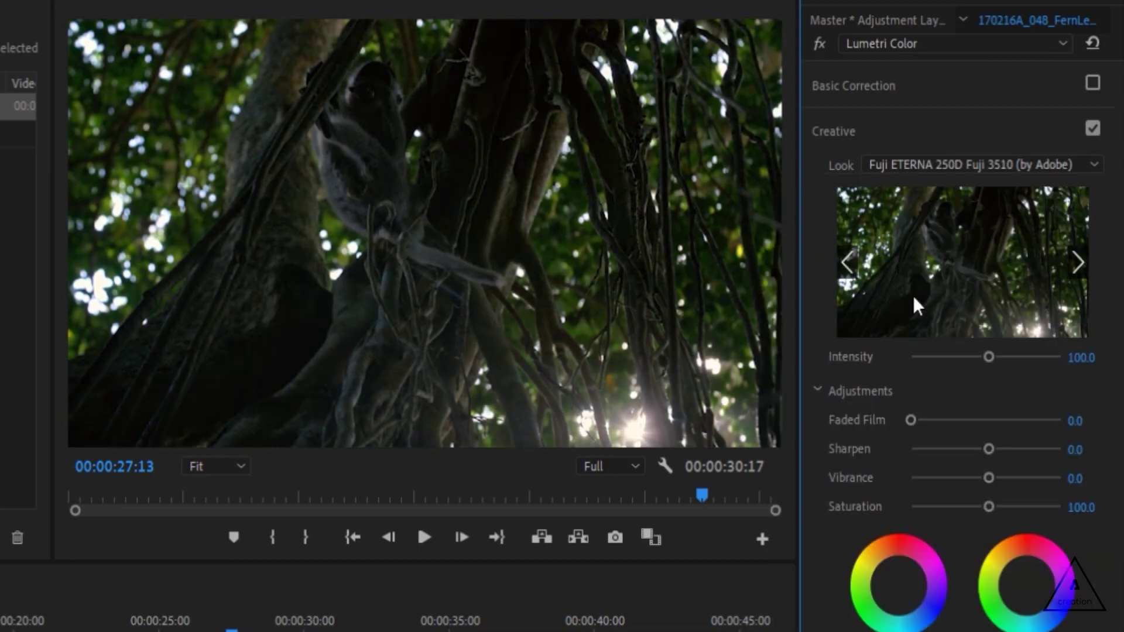
# Compare several Kodak 2395 film looks, then return to Fuji ETERNA 250D Fuji 3510
pyautogui.click(1033, 164)
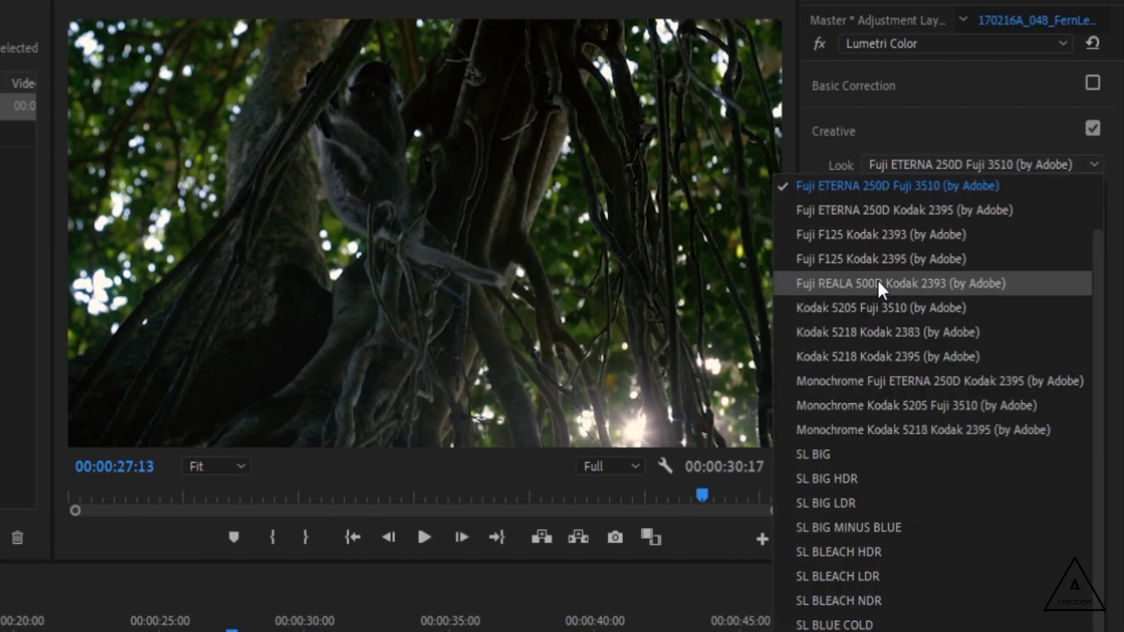
pyautogui.click(861, 210)
pyautogui.click(897, 159)
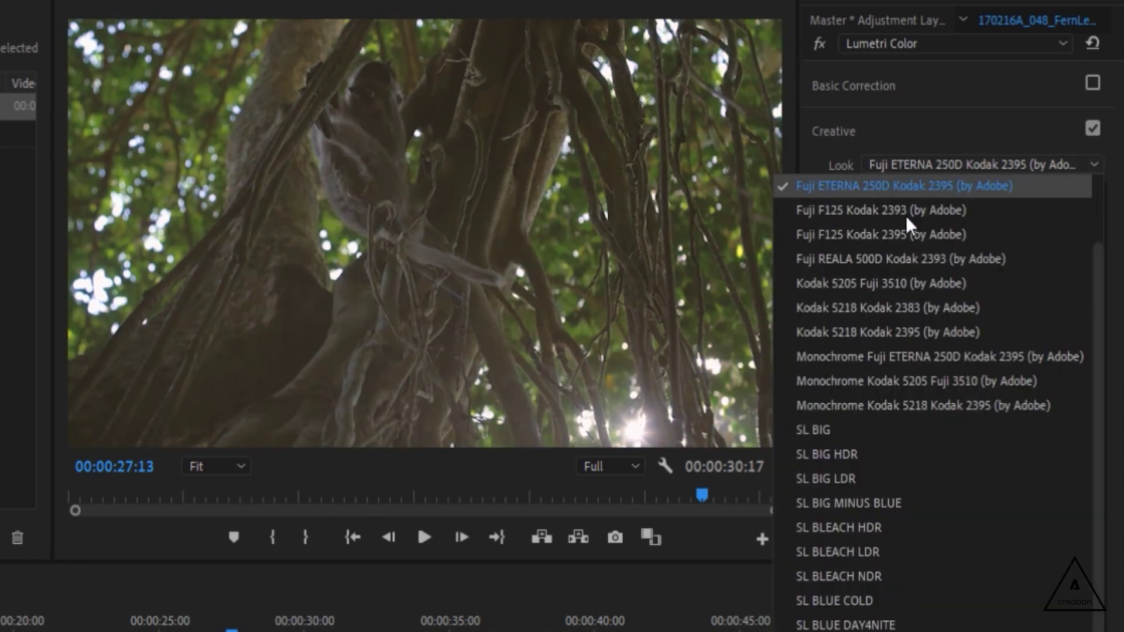
pyautogui.click(879, 233)
pyautogui.click(908, 171)
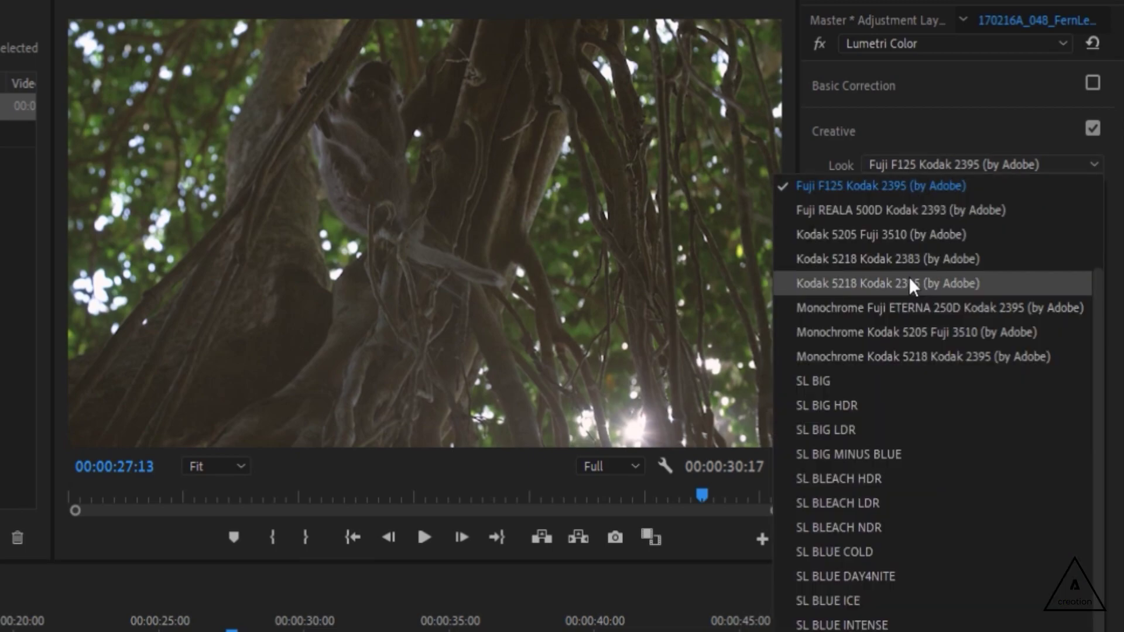
pyautogui.click(909, 281)
pyautogui.click(910, 163)
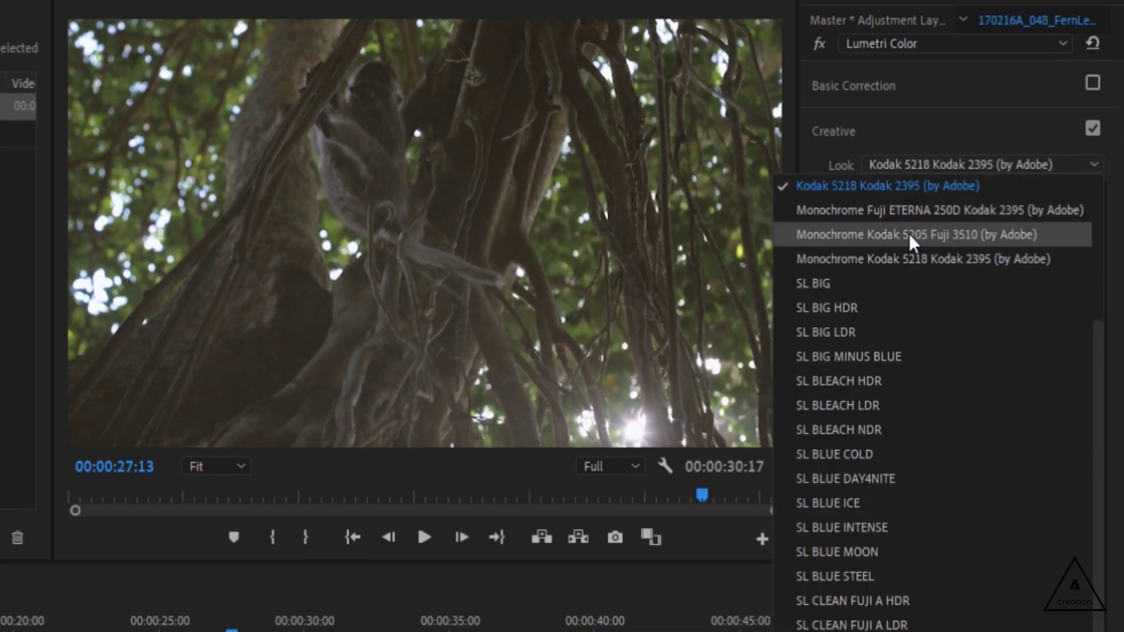
pyautogui.scroll(5, 872, 217)
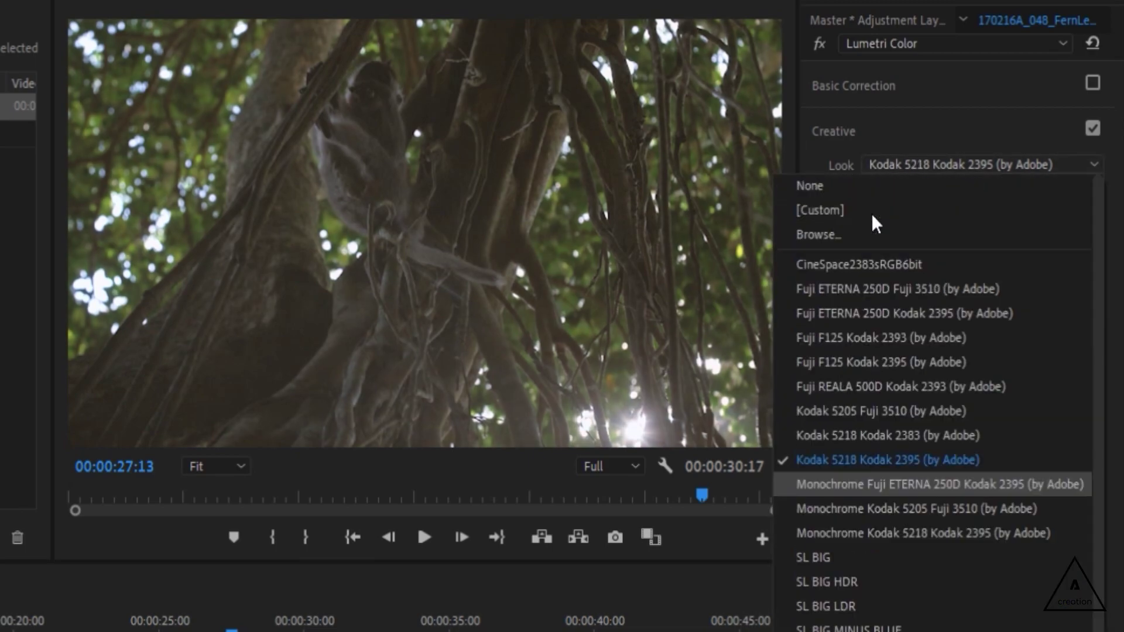
pyautogui.click(844, 289)
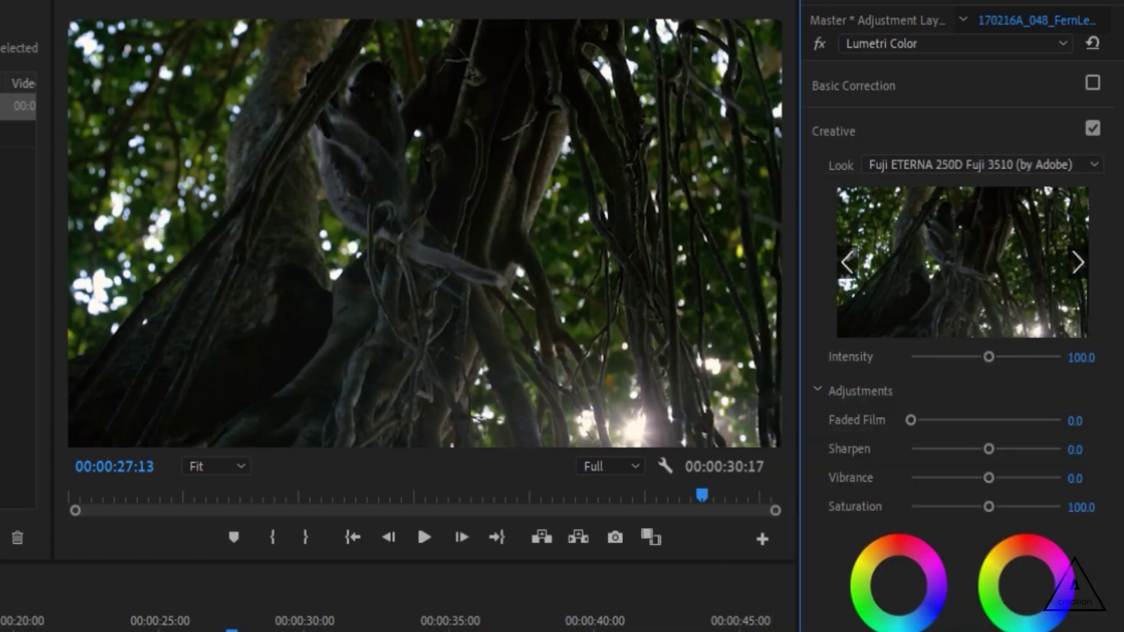
# Preview the look at 23:16 and lower its Intensity to about 71.7
pyautogui.click(122, 626)
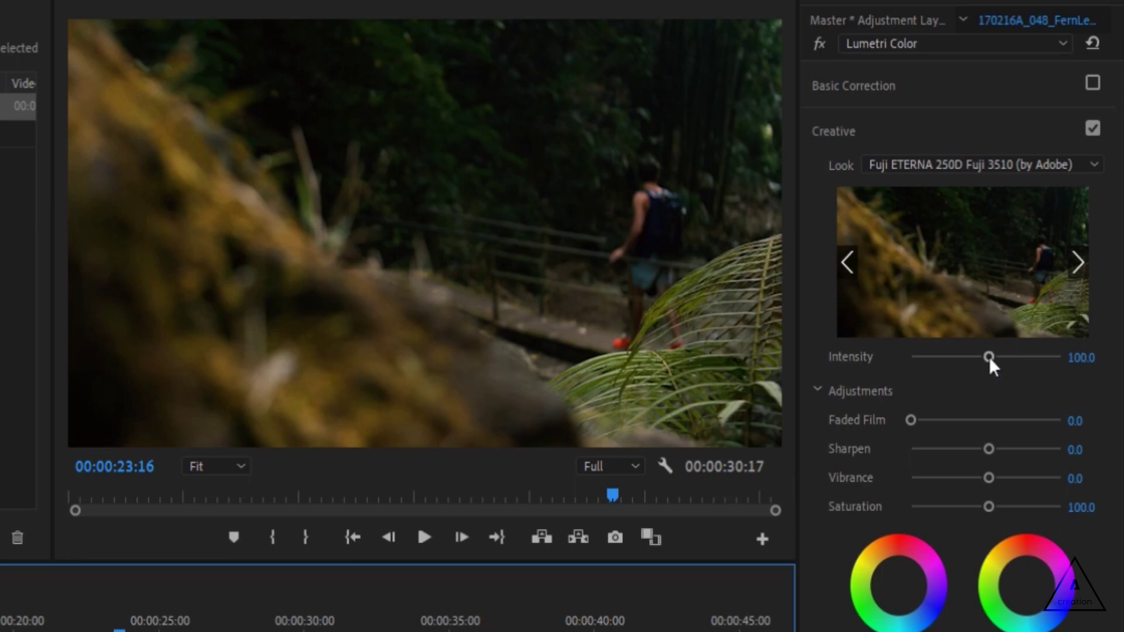
pyautogui.moveTo(989, 357); pyautogui.dragTo(963, 357)
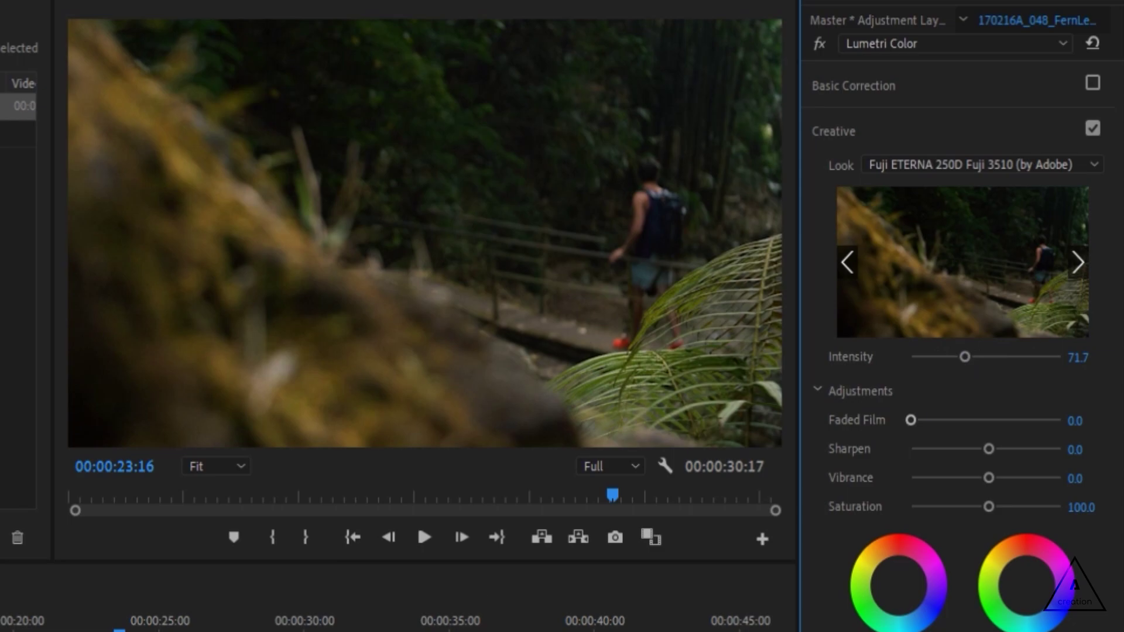
pyautogui.press('Up')
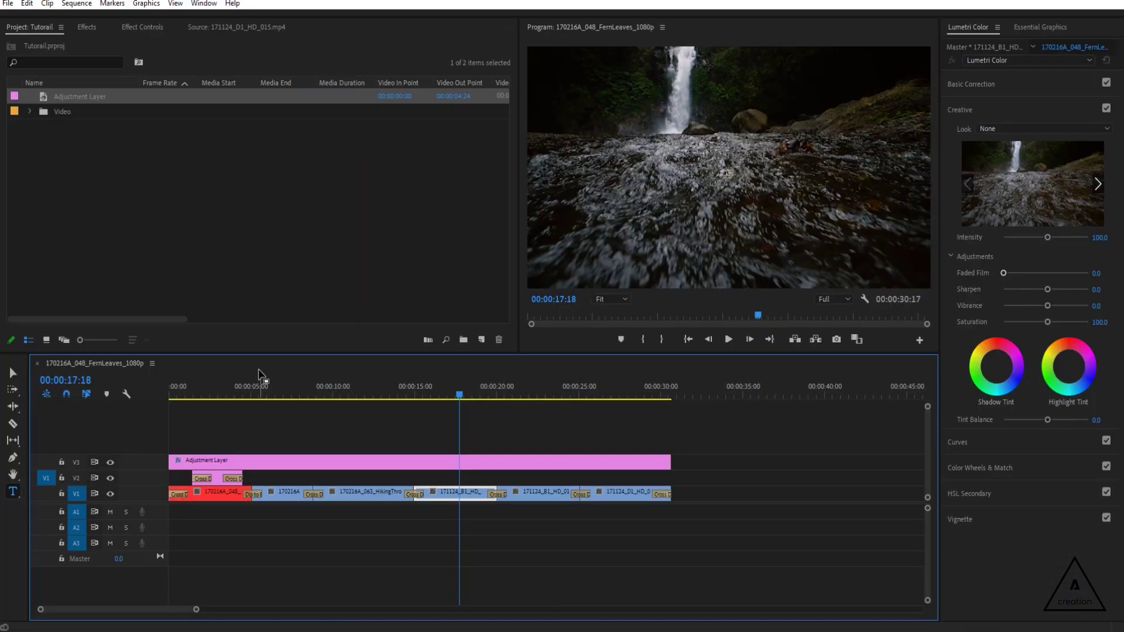
# Play the WILD TRAVEL opening from the start, then bring up the Import dialog
pyautogui.click(178, 381)
pyautogui.press('space')
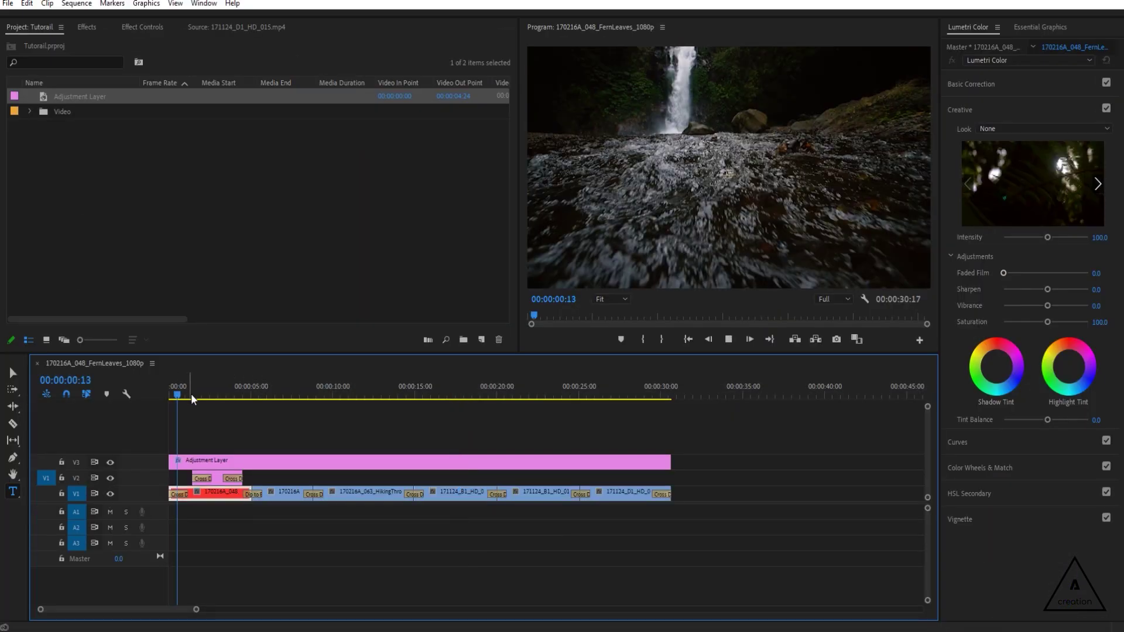
pyautogui.press('space')
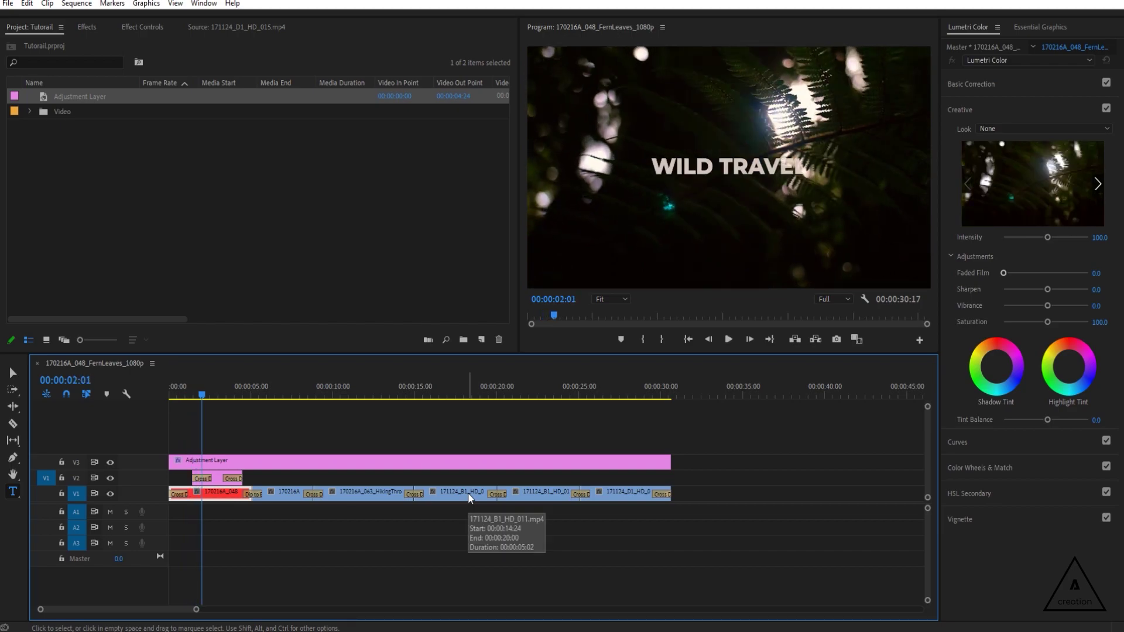
pyautogui.hotkey('ctrl', 'i')
# Import Lucid_Haze.mp3 from the Non Copyright Musics folder
pyautogui.doubleClick(451, 122)
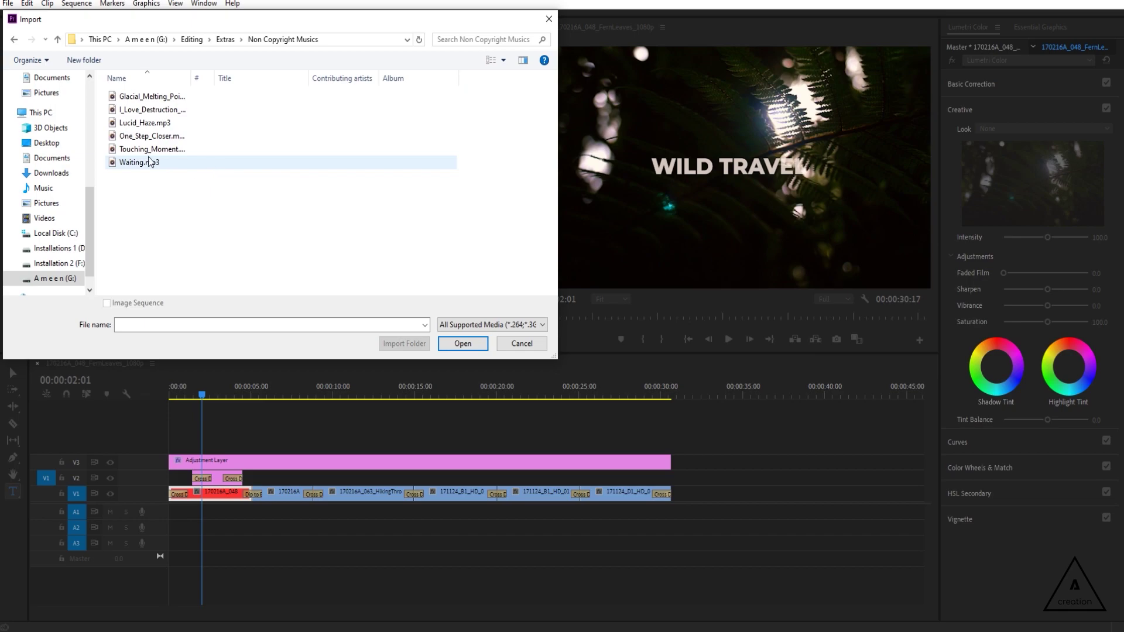
pyautogui.click(148, 123)
pyautogui.click(462, 343)
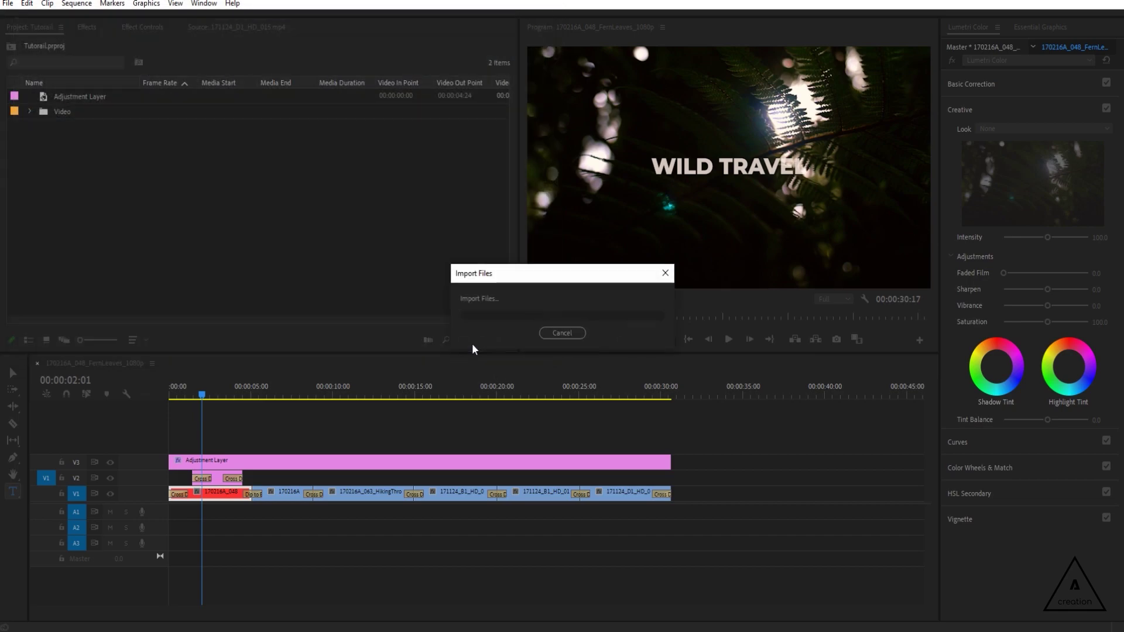
# Remove an accidental empty bin and place Lucid_Haze.mp3 on A1 at the sequence start
pyautogui.click(464, 343)
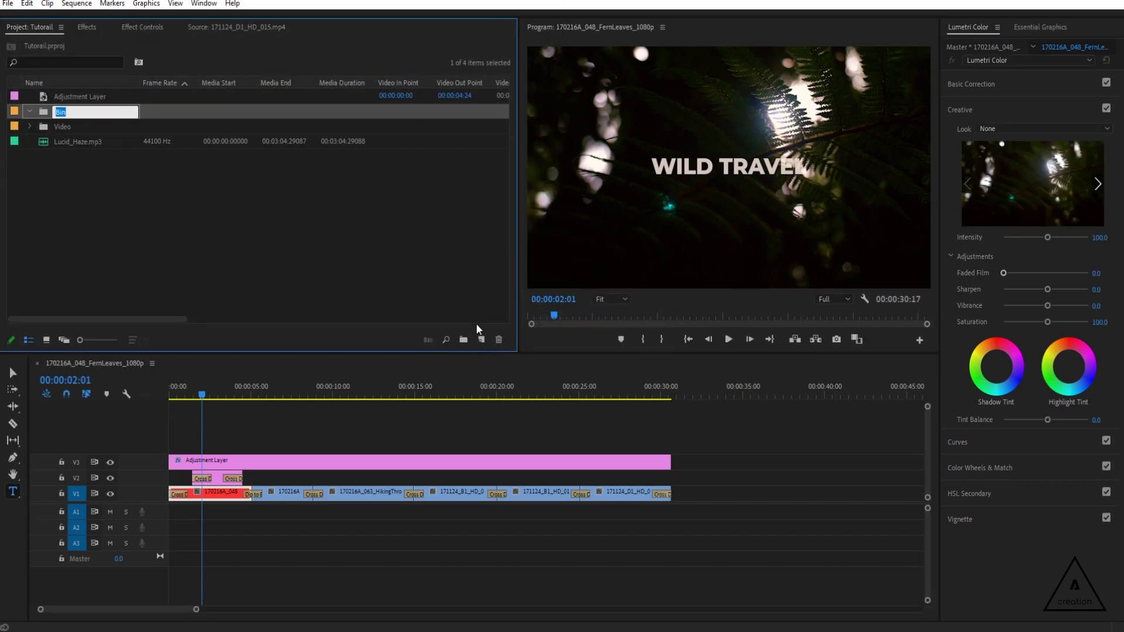
pyautogui.click(311, 254)
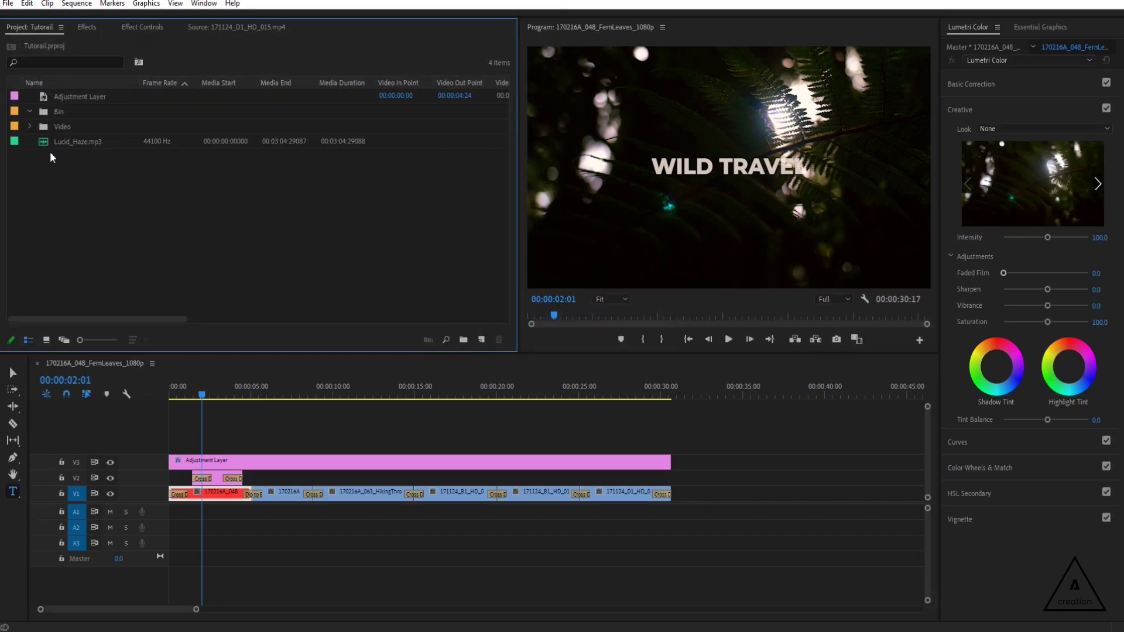
pyautogui.click(47, 112)
pyautogui.press('Delete')
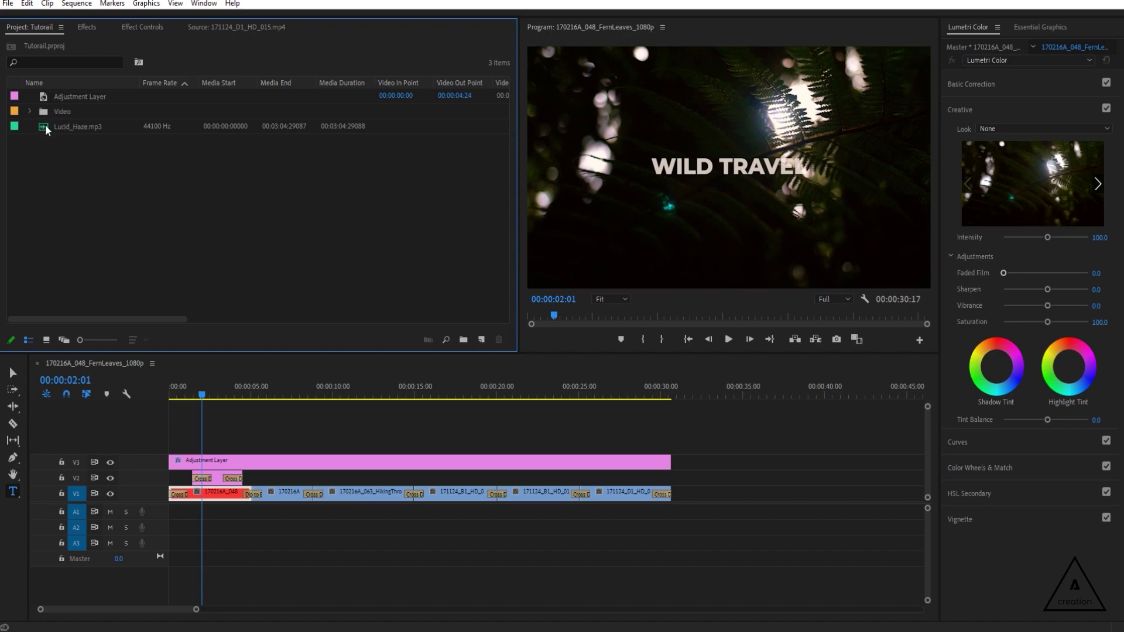
pyautogui.moveTo(46, 126); pyautogui.dragTo(175, 515)
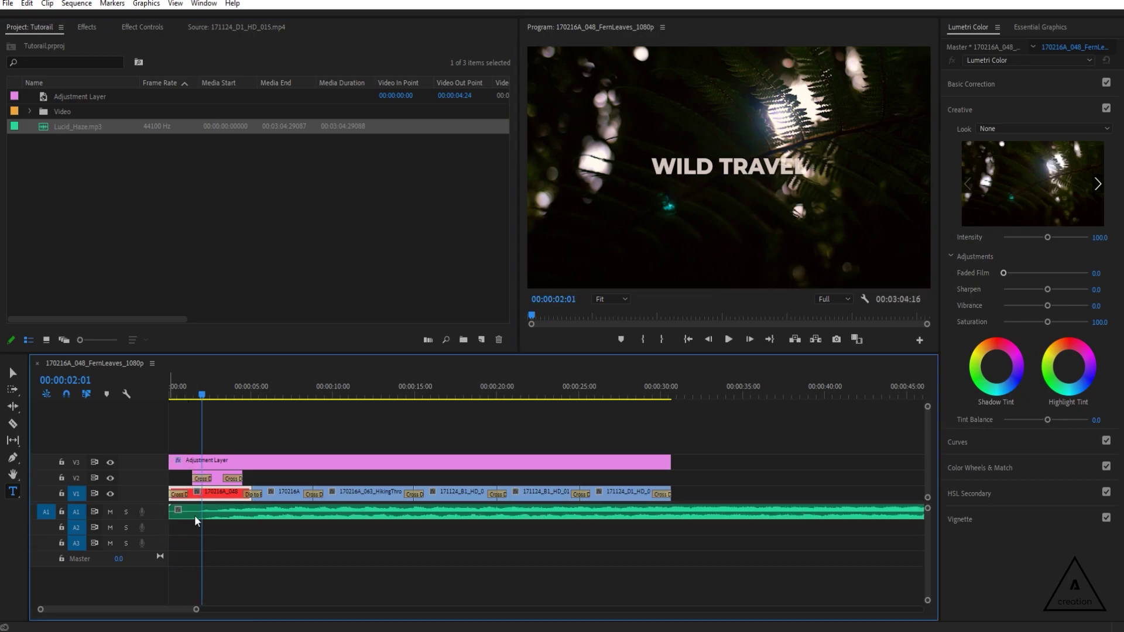
pyautogui.click(471, 543)
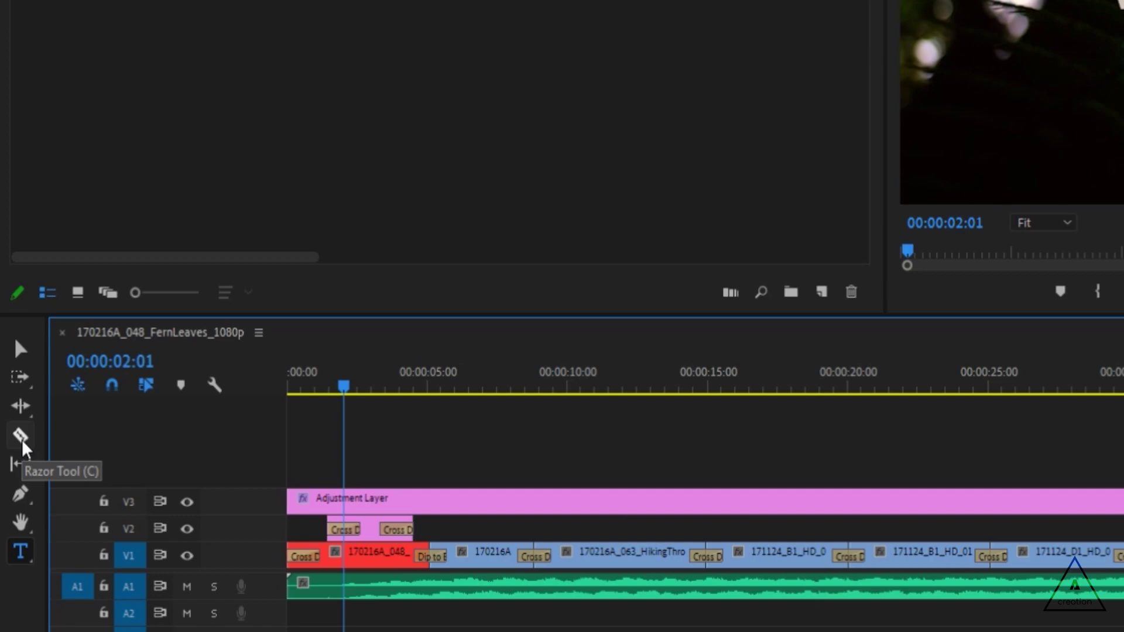
# Cut the Lucid_Haze music with the Razor Tool at 00:00:31:21
pyautogui.click(22, 443)
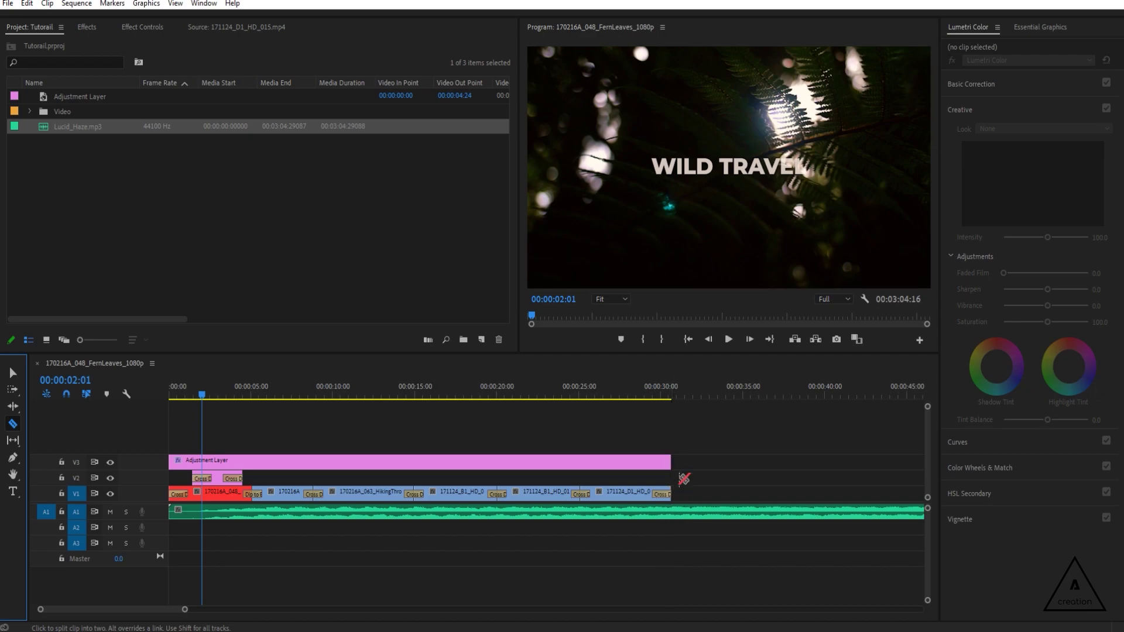
pyautogui.click(666, 396)
pyautogui.press('space')
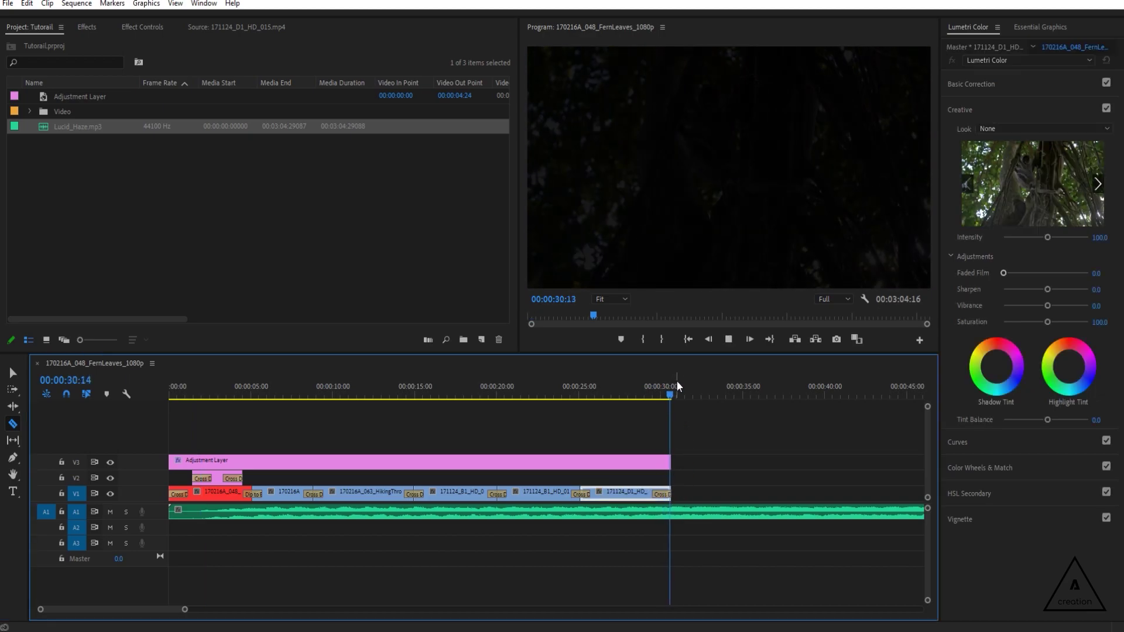
pyautogui.click(720, 513)
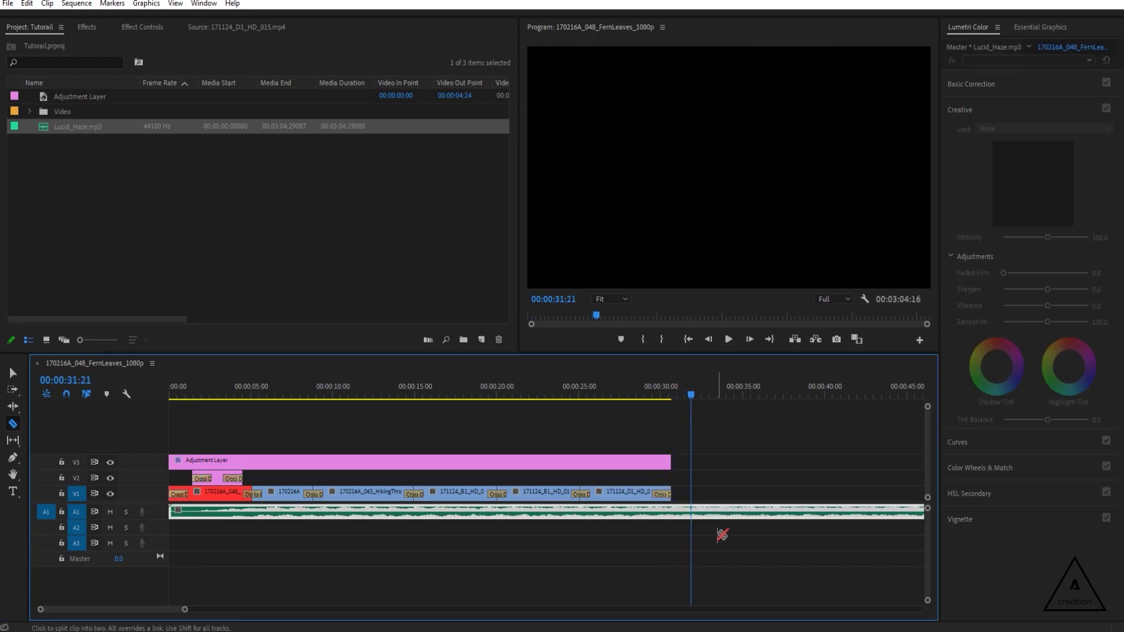
pyautogui.click(692, 513)
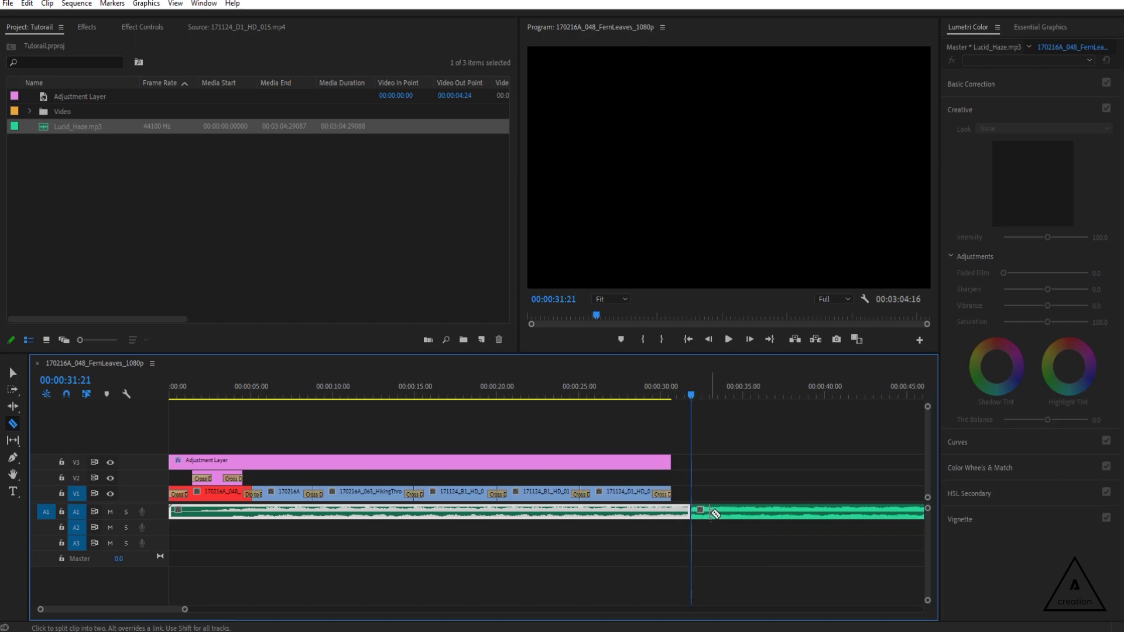
# Delete the music after the cut and apply a default transition to its end
pyautogui.click(13, 373)
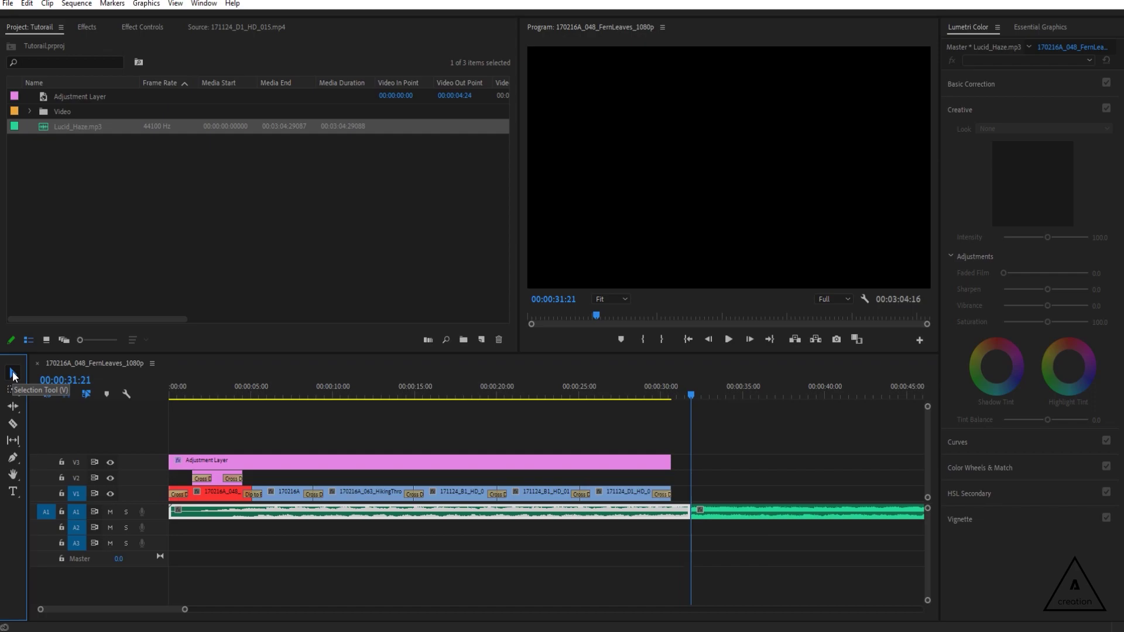
pyautogui.click(714, 514)
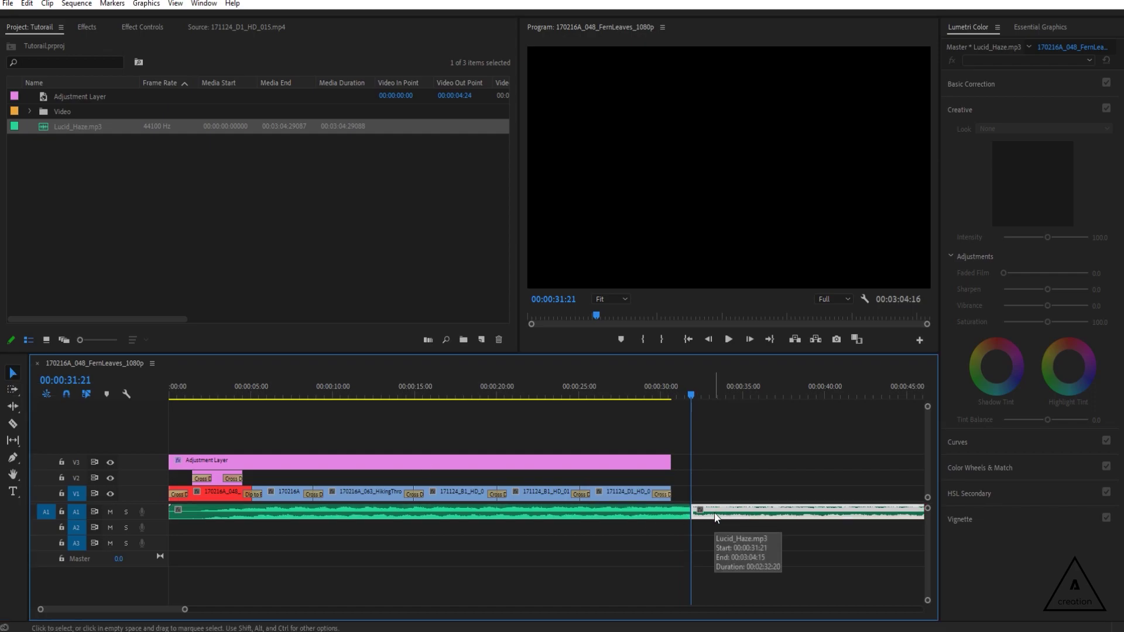
pyautogui.press('Delete')
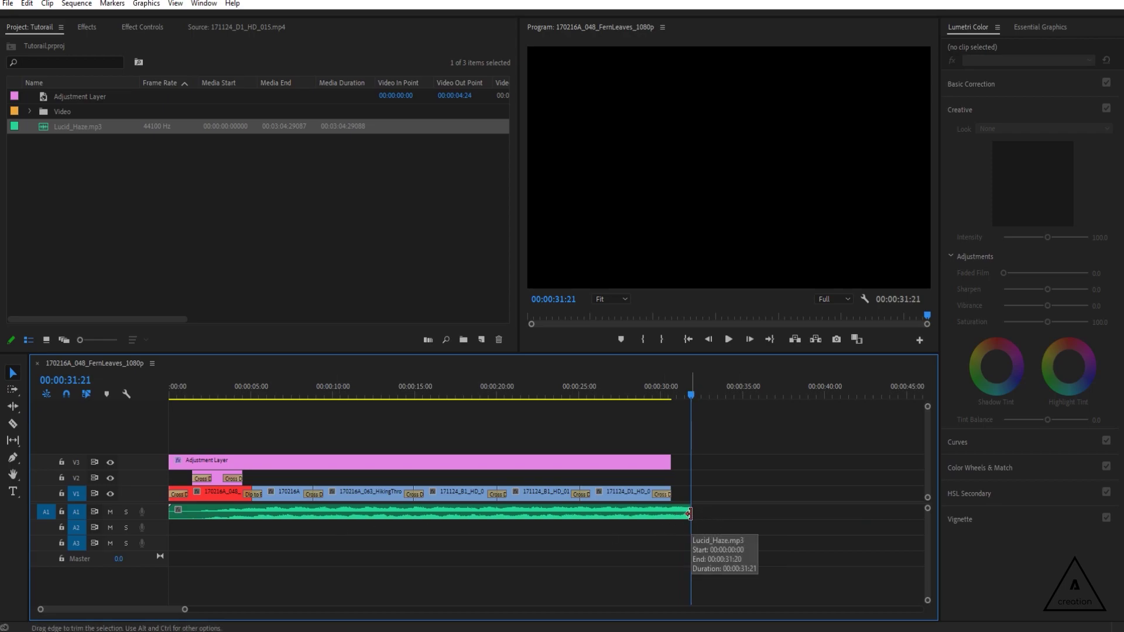
pyautogui.rightClick(690, 514)
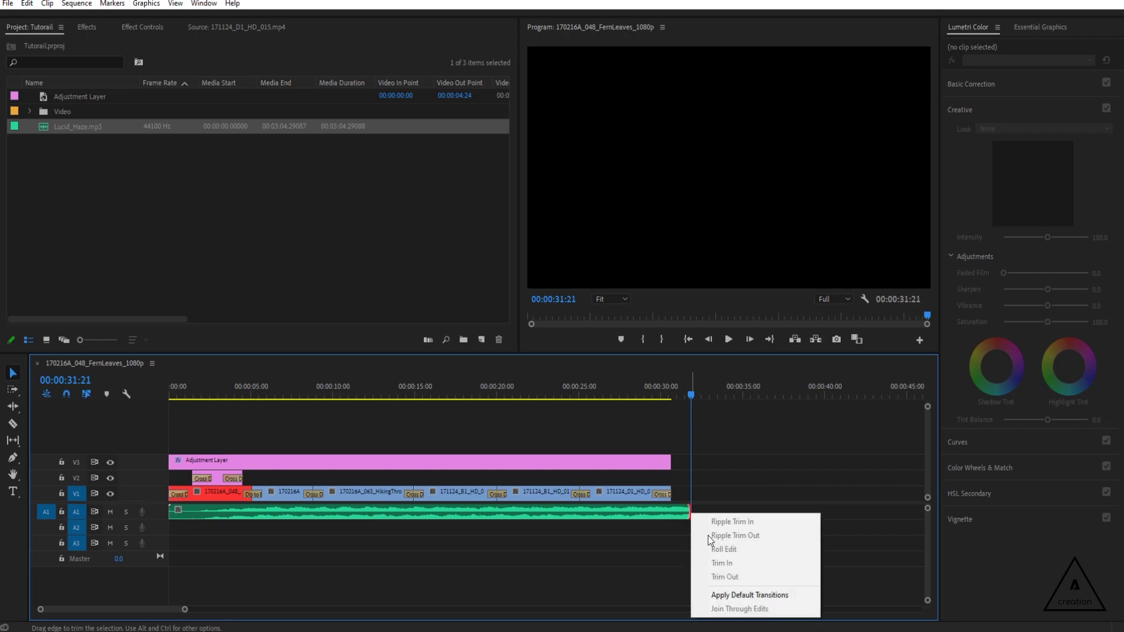
pyautogui.click(759, 593)
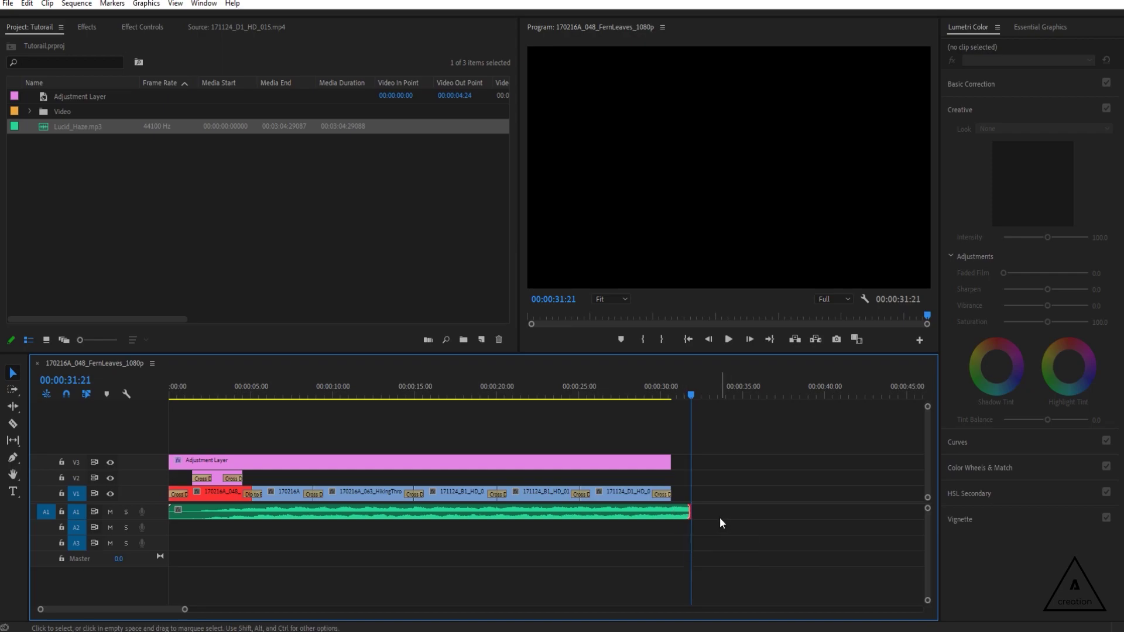
# Add the Audio Transitions > Crossfade > Constant Power effect to the music's end
pyautogui.click(88, 27)
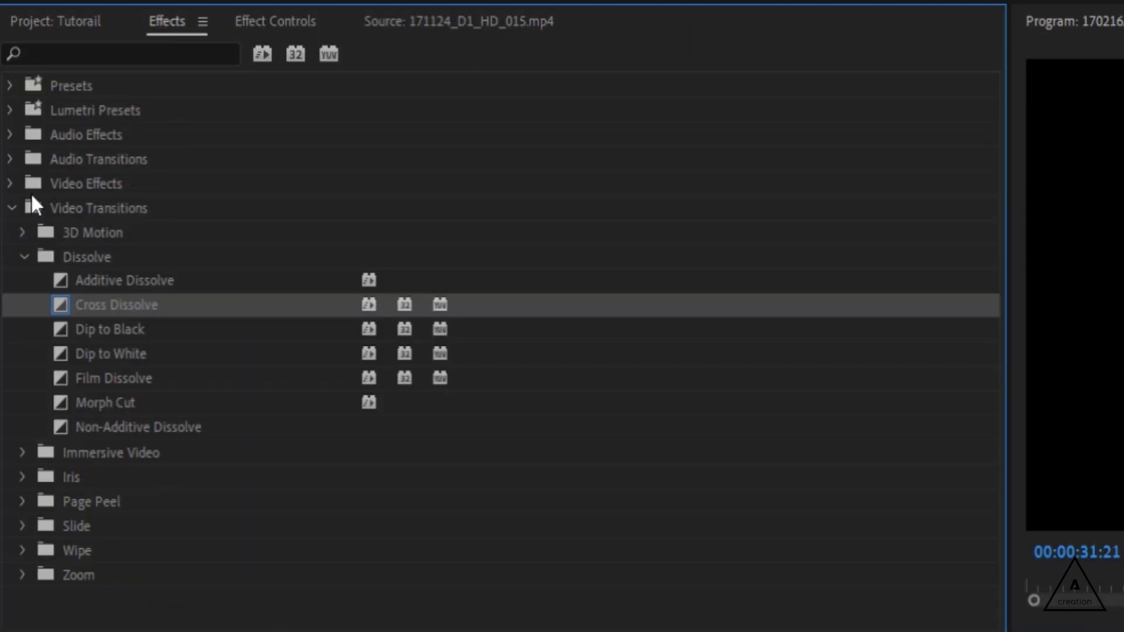
pyautogui.click(7, 207)
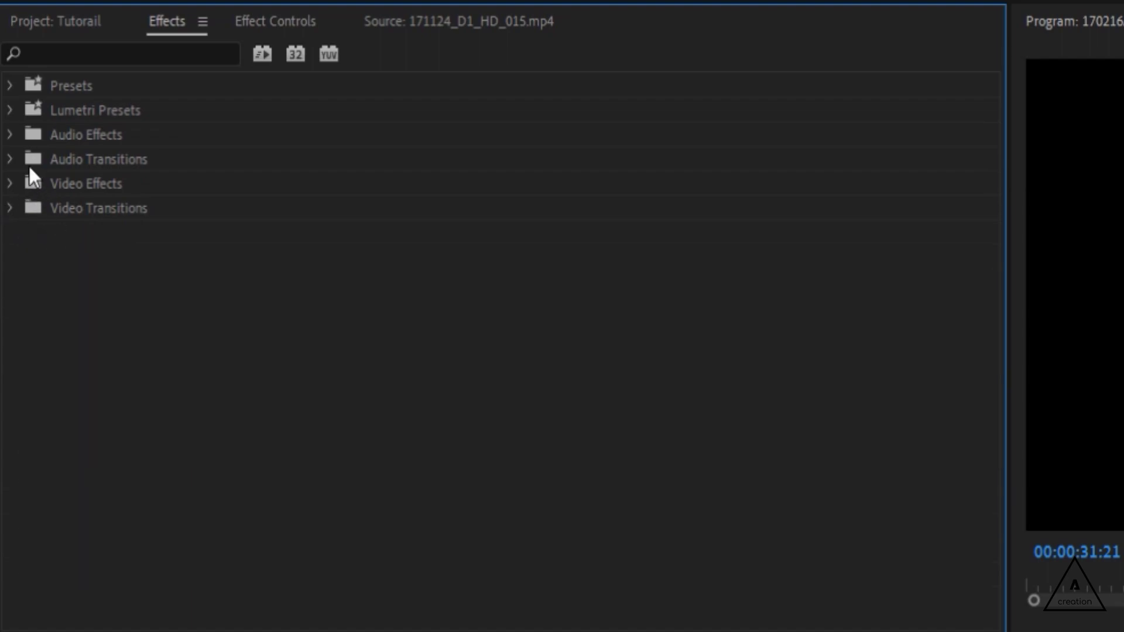
pyautogui.click(8, 162)
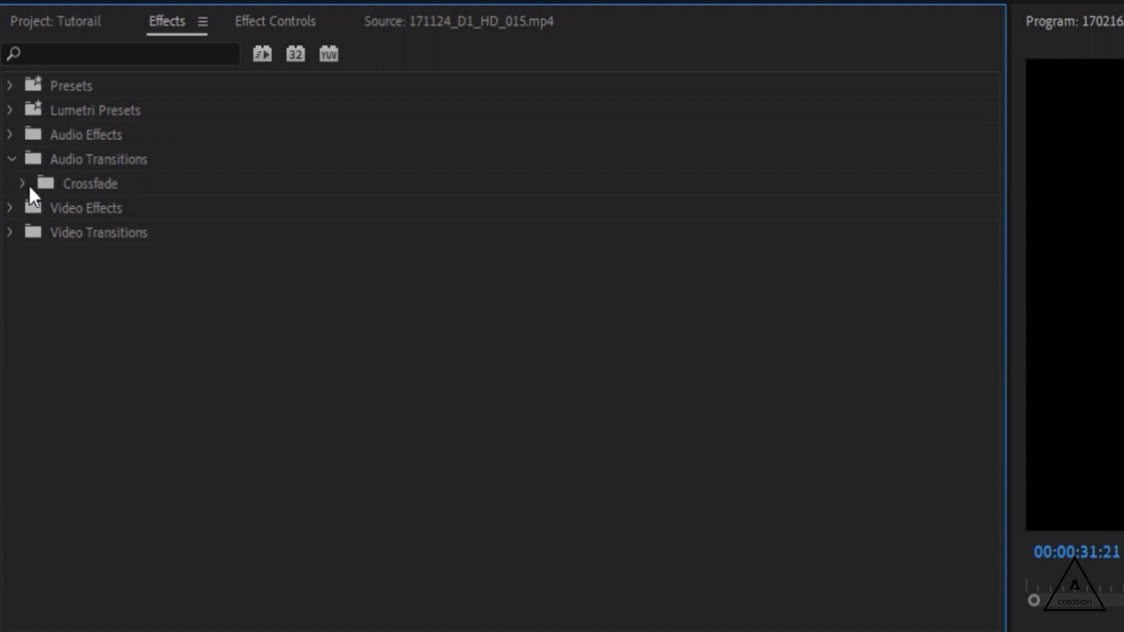
pyautogui.click(23, 184)
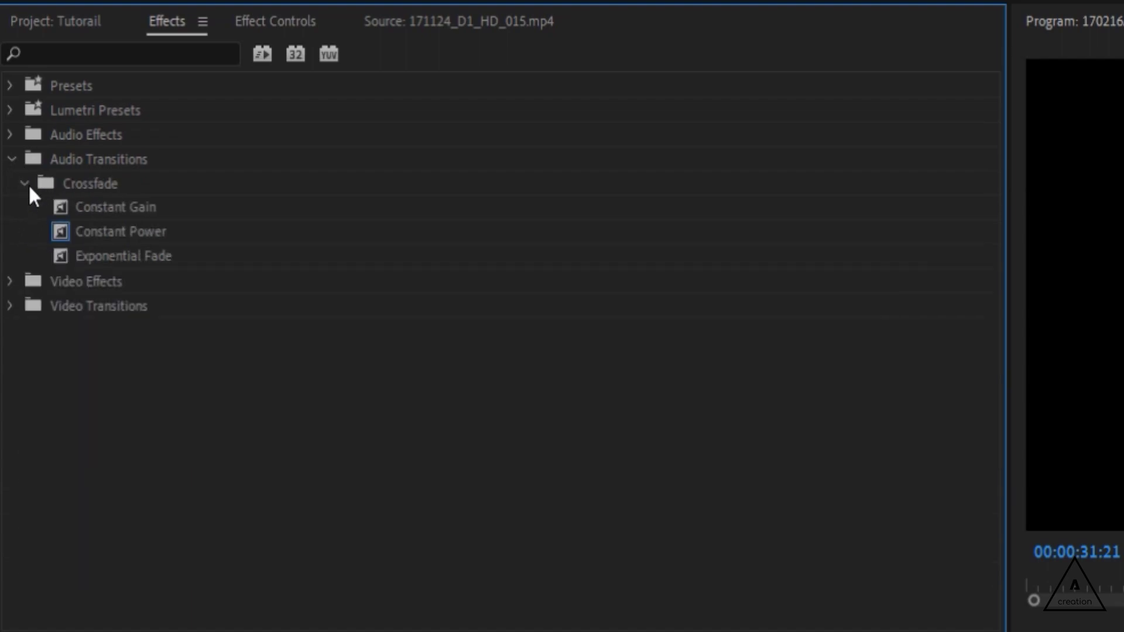
pyautogui.click(107, 233)
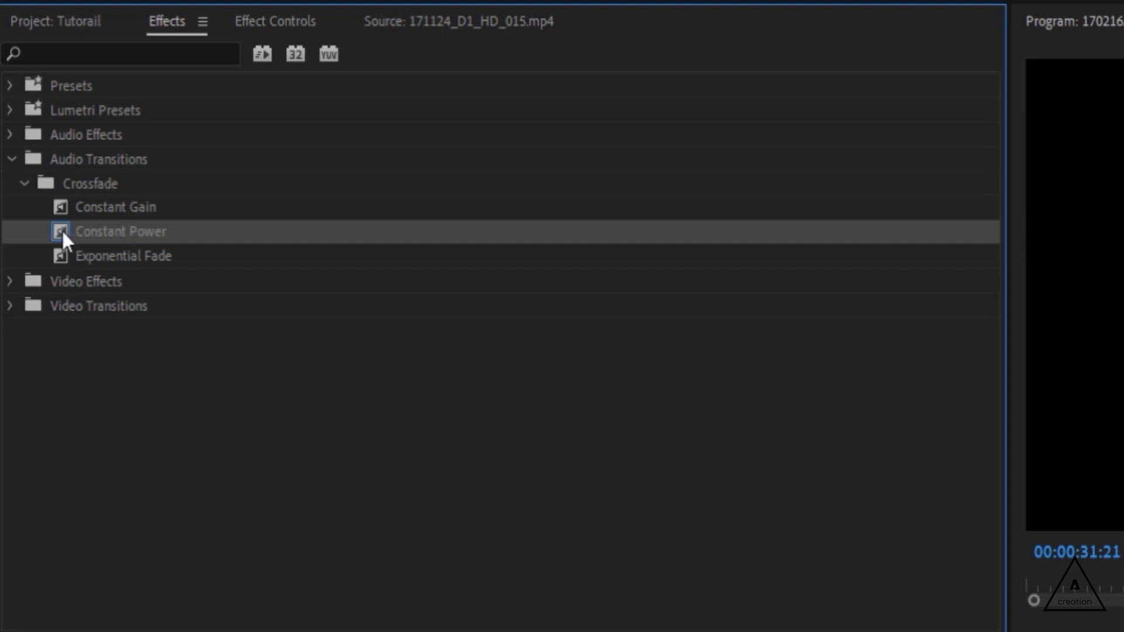
pyautogui.moveTo(62, 229); pyautogui.dragTo(1123, 631)
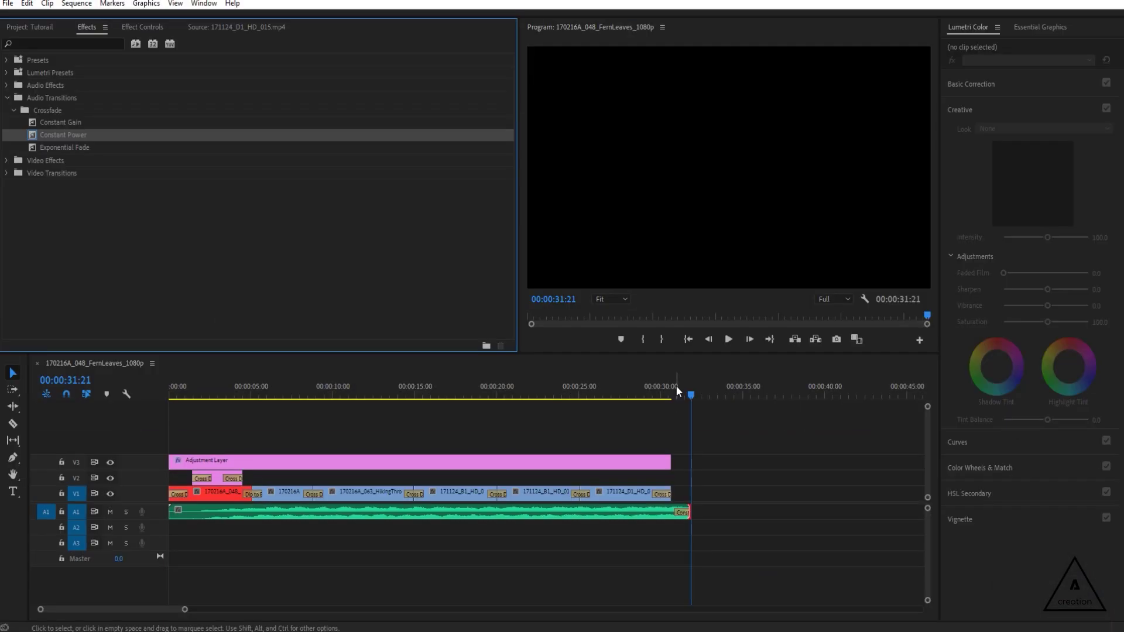
# Zoom the timeline in around the ending and play it back
pyautogui.click(1072, 293)
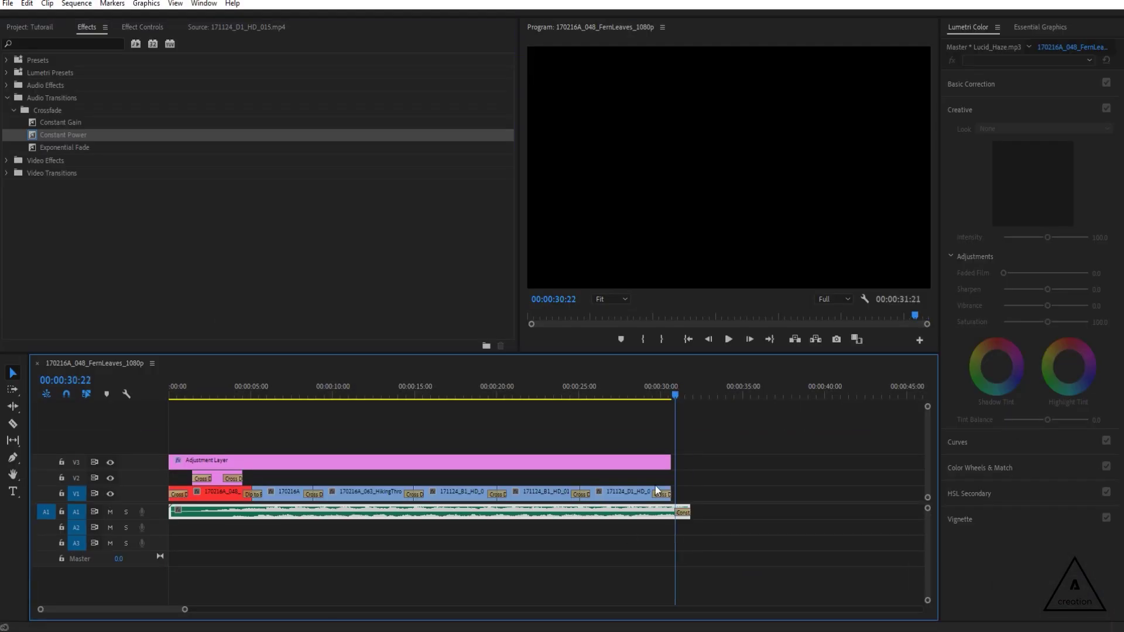
pyautogui.moveTo(185, 609); pyautogui.dragTo(148, 609)
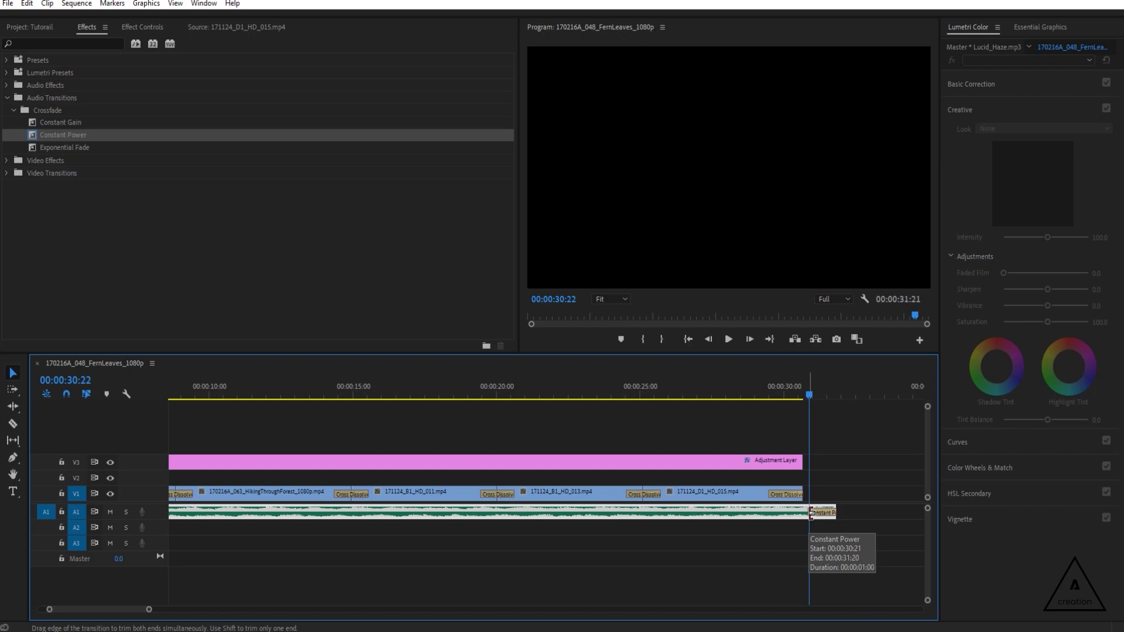
pyautogui.click(738, 392)
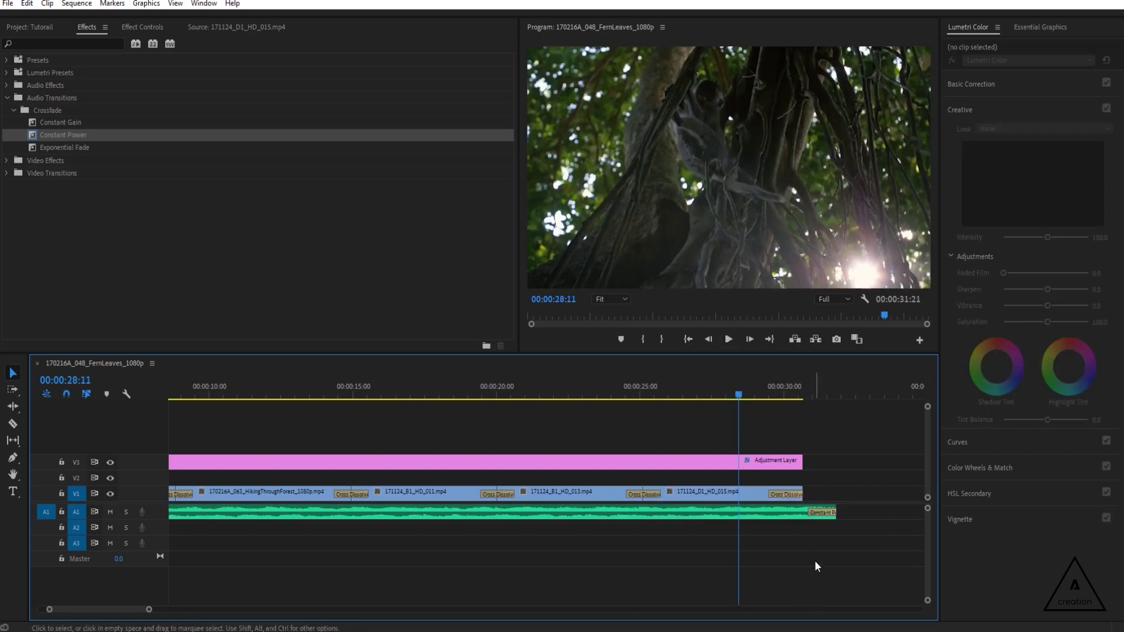
pyautogui.press('space')
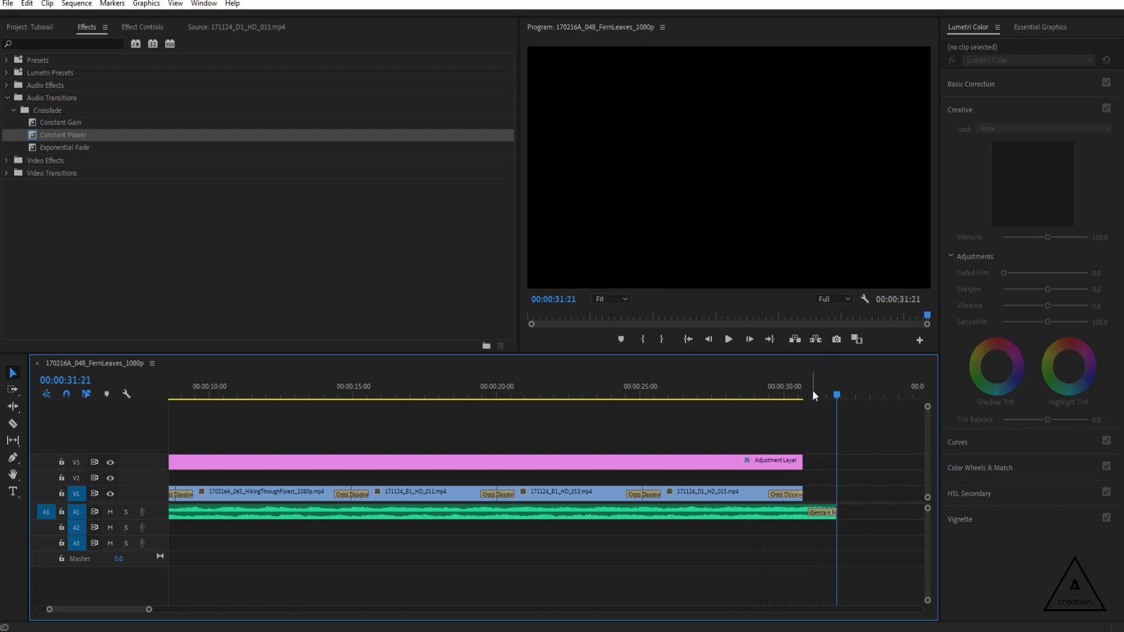
pyautogui.click(770, 386)
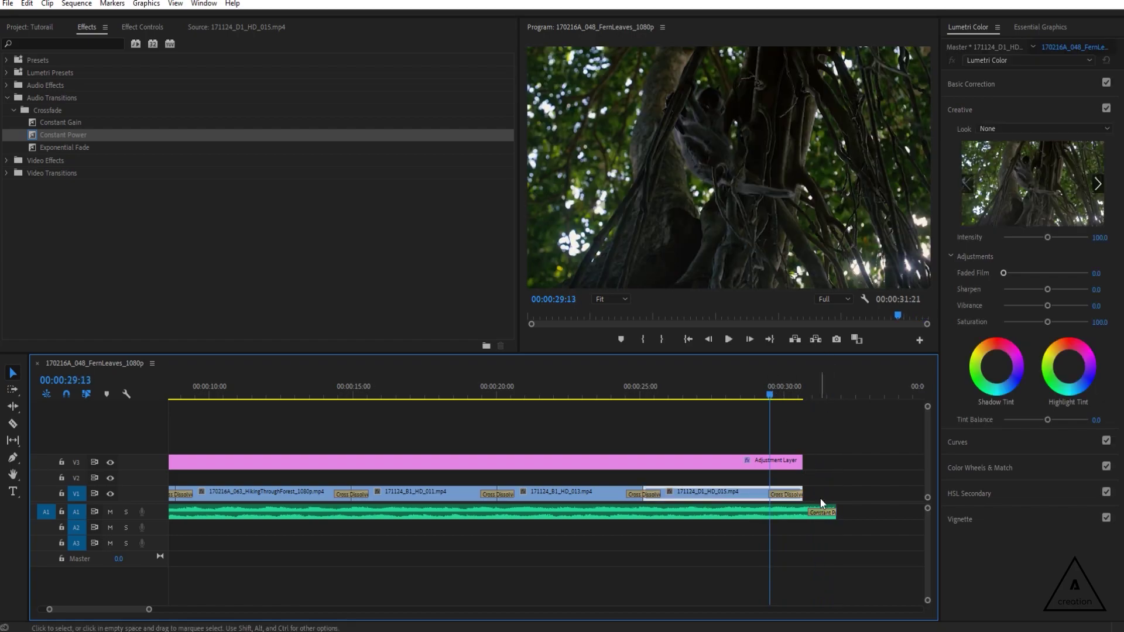
pyautogui.click(806, 524)
# Stretch the Constant Power fade to start near 29 seconds and replay the ending
pyautogui.moveTo(149, 610); pyautogui.dragTo(123, 610)
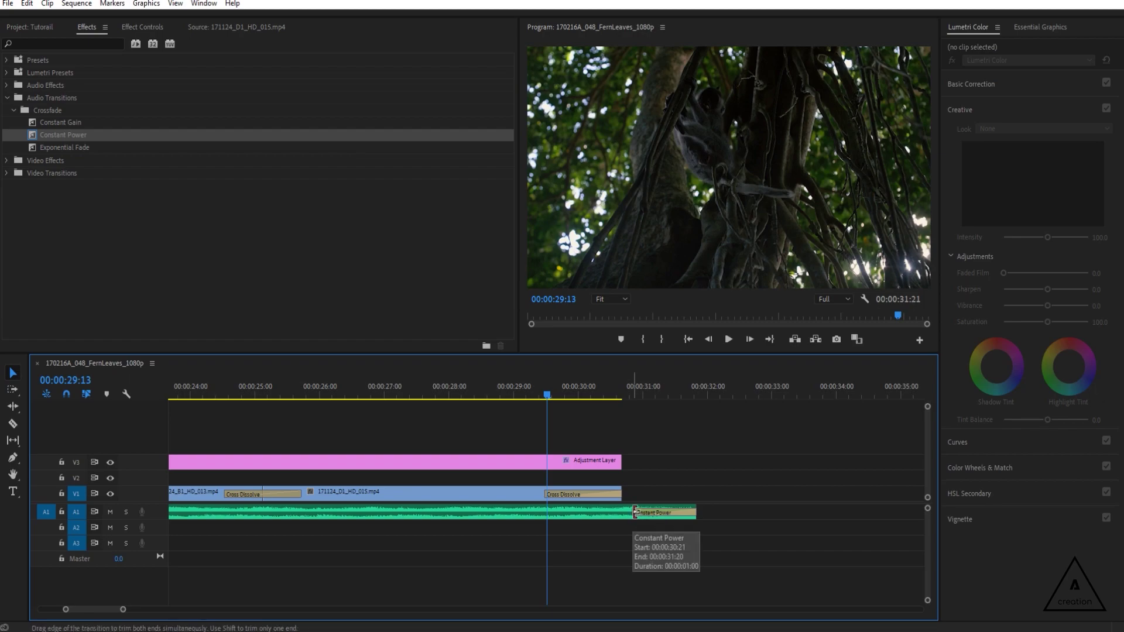
pyautogui.moveTo(635, 512); pyautogui.dragTo(522, 511)
pyautogui.moveTo(123, 610); pyautogui.dragTo(180, 609)
pyautogui.click(527, 386)
pyautogui.press('space')
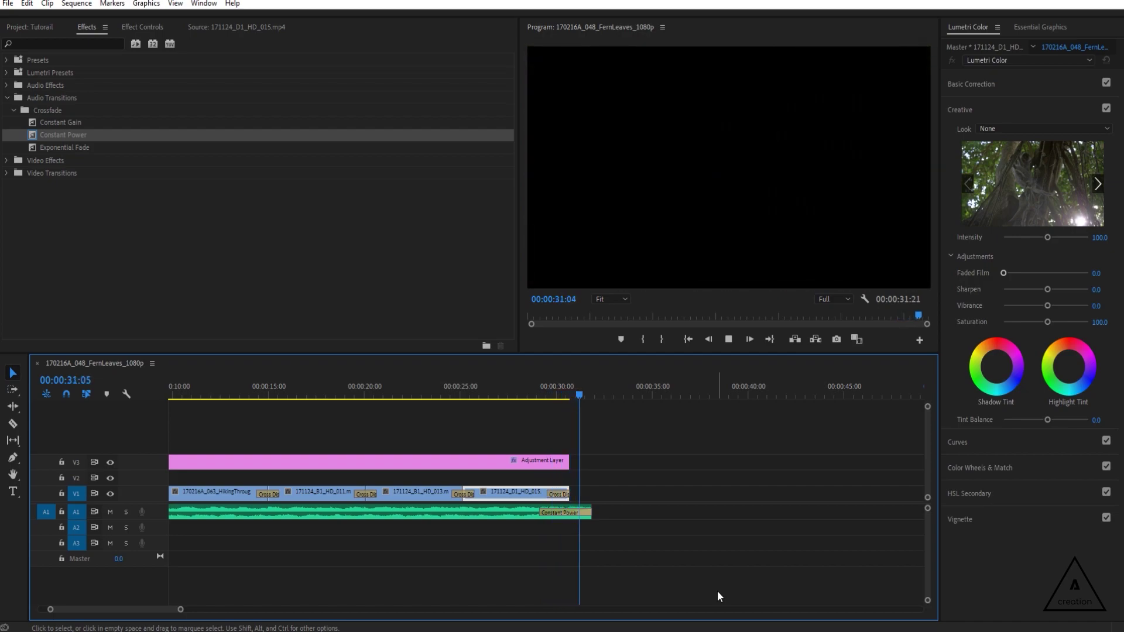
pyautogui.press('-')
pyautogui.press('-')
pyautogui.press('-')
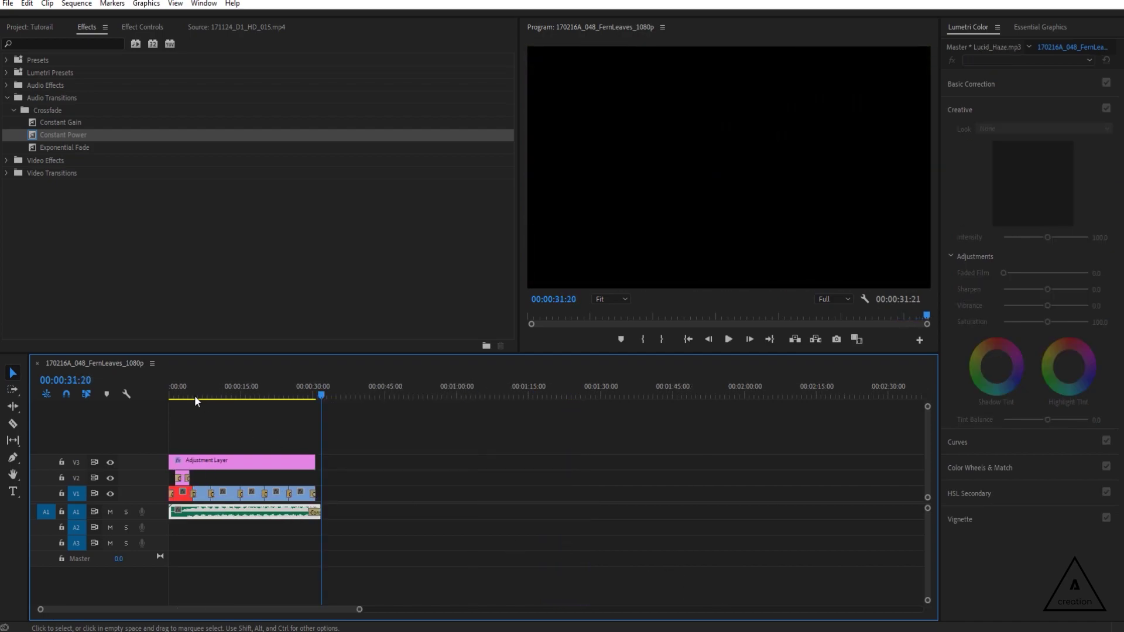
pyautogui.press('Home')
pyautogui.press('=')
pyautogui.press('space')
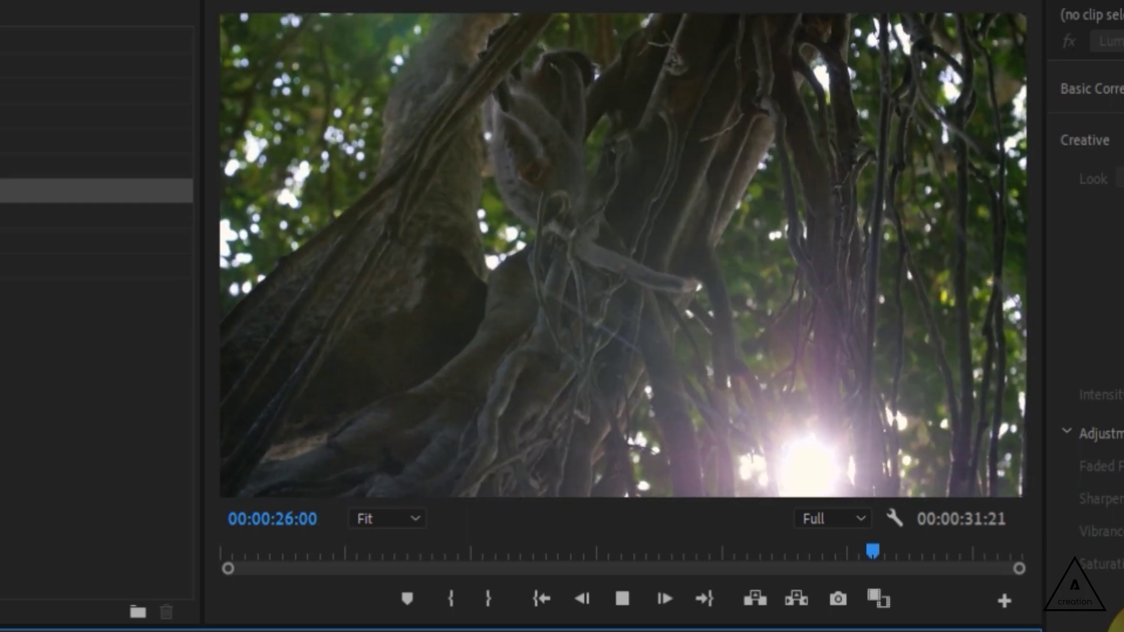
pyautogui.press('space')
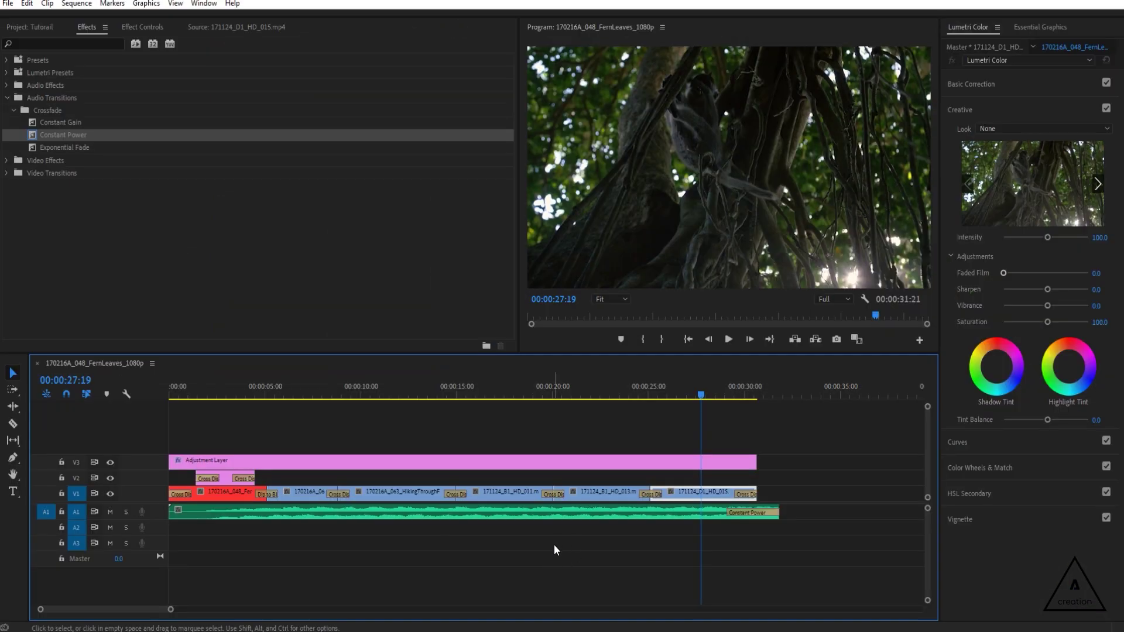
pyautogui.click(554, 544)
pyautogui.click(414, 388)
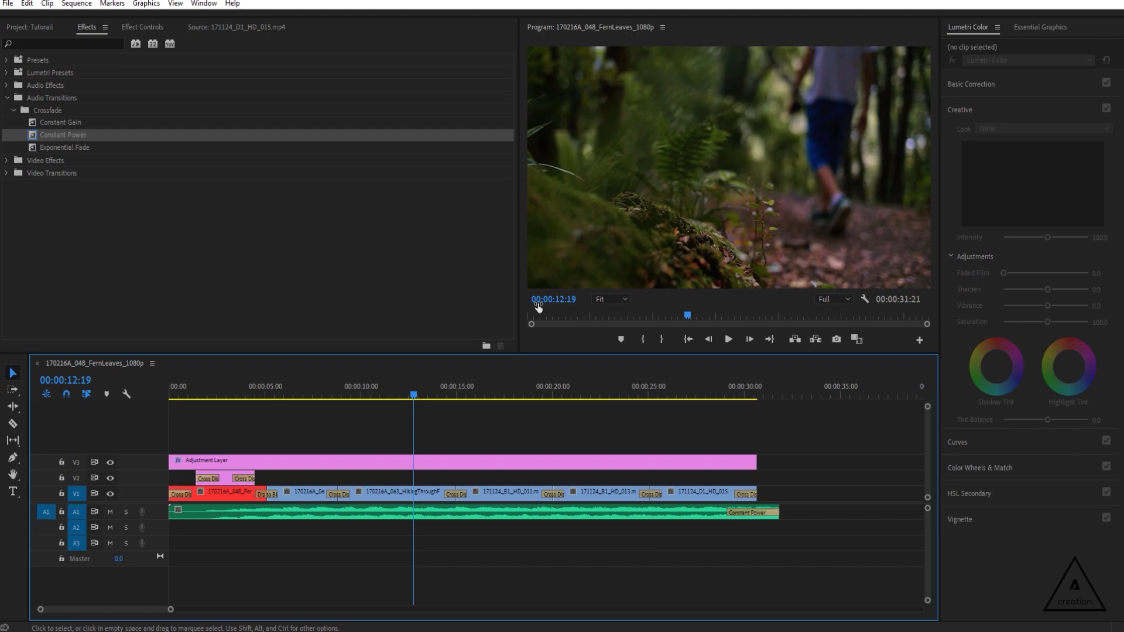
# Open File > Export > Media and keep H.264 as the export format
pyautogui.click(11, 7)
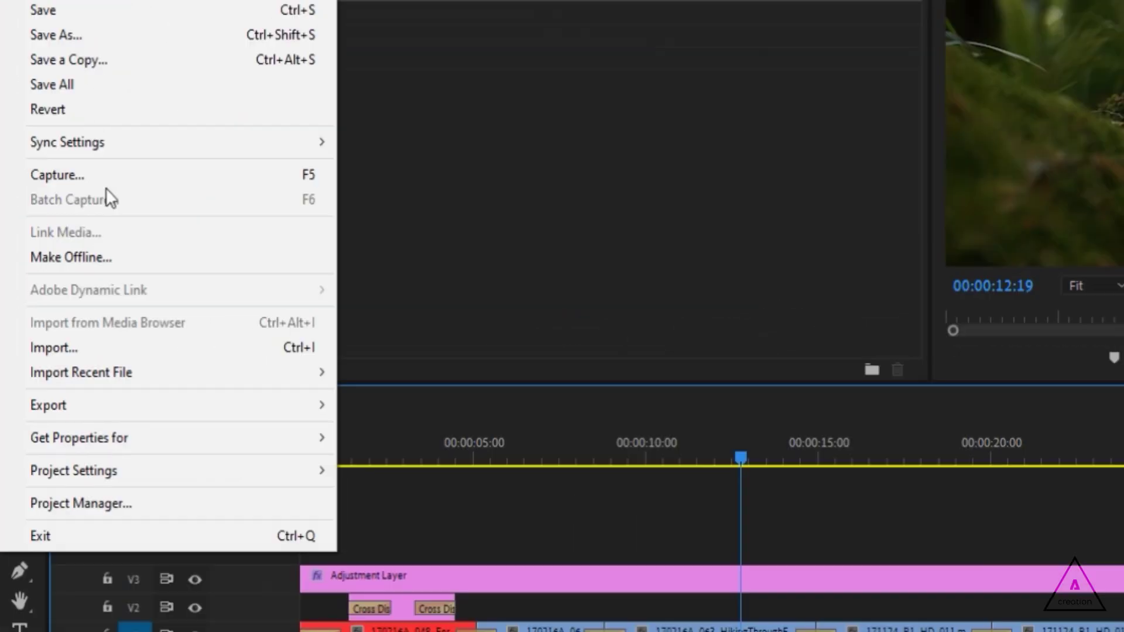
pyautogui.moveTo(64, 363)
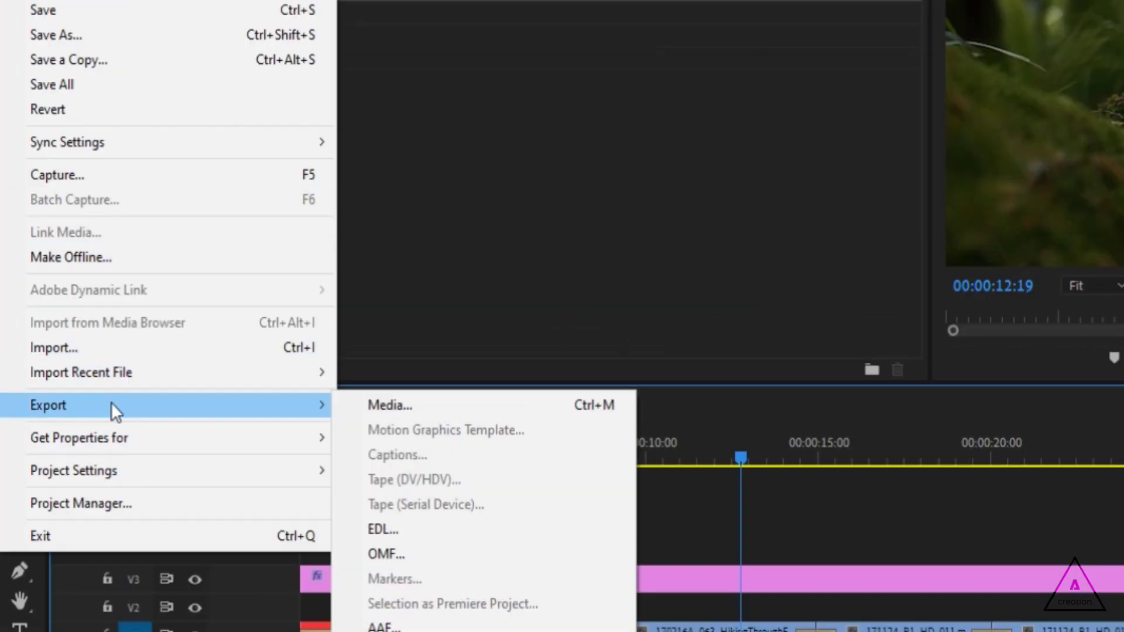
pyautogui.click(482, 405)
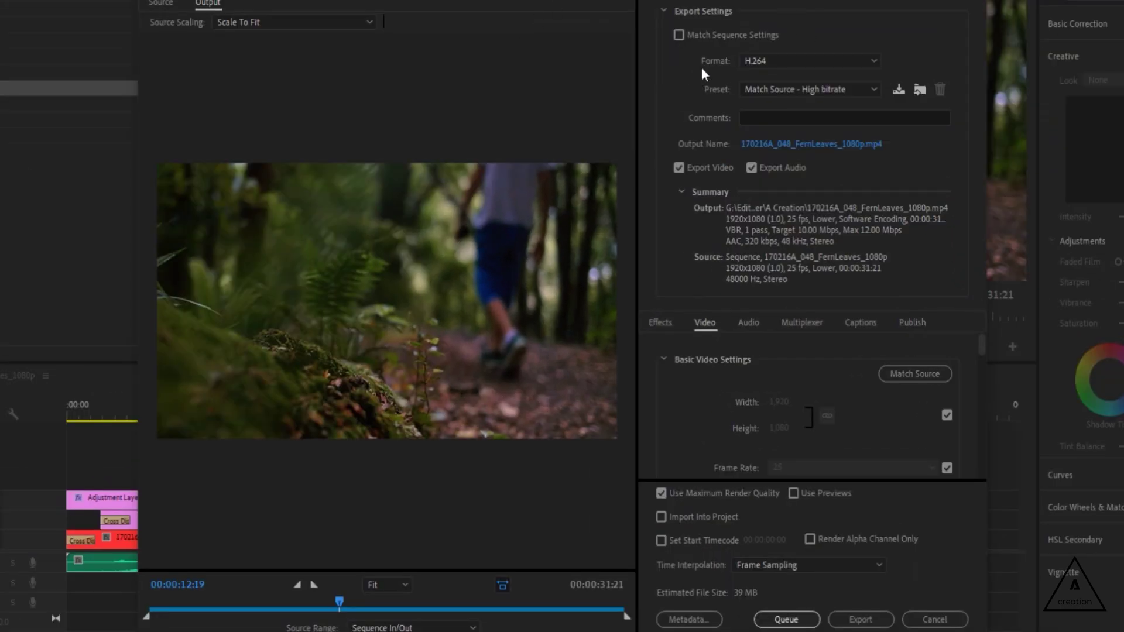
pyautogui.click(775, 62)
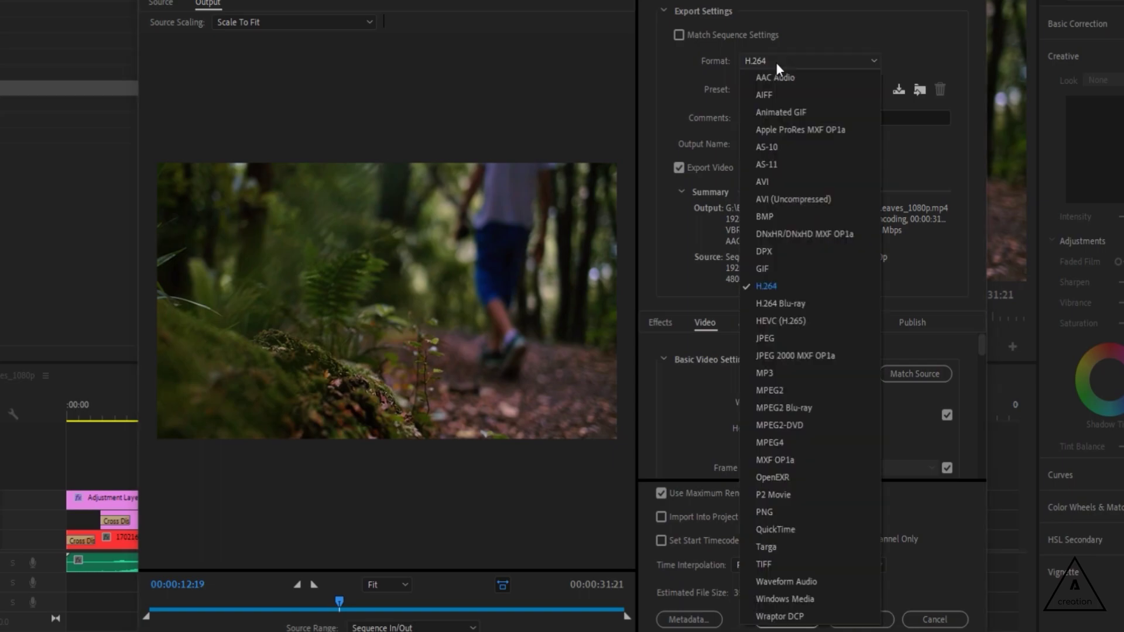
pyautogui.click(767, 289)
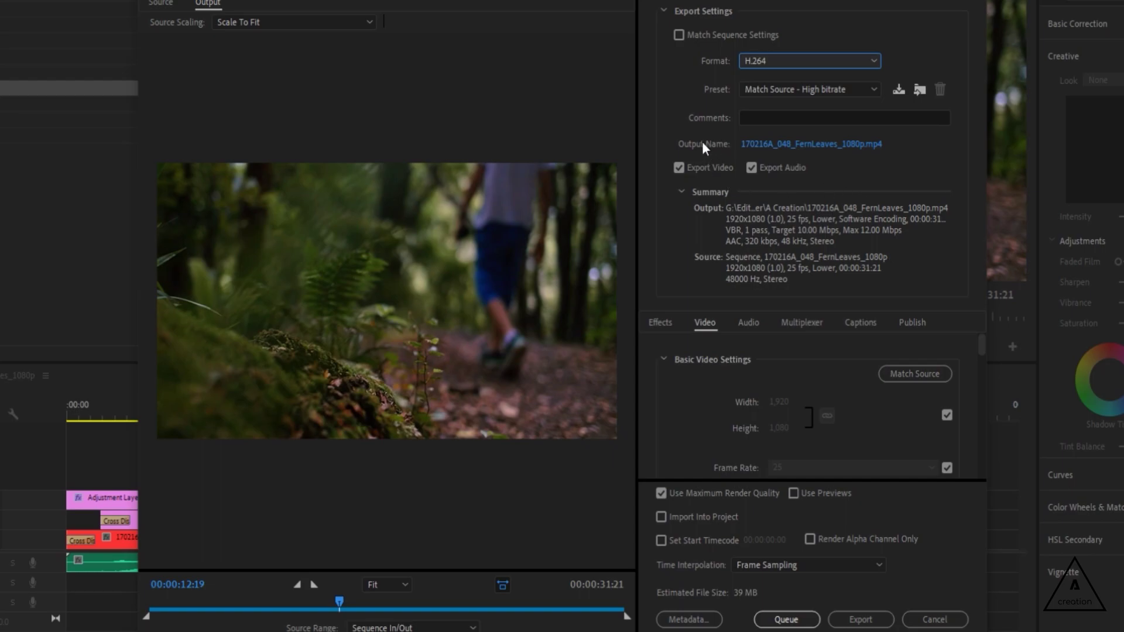
pyautogui.click(782, 144)
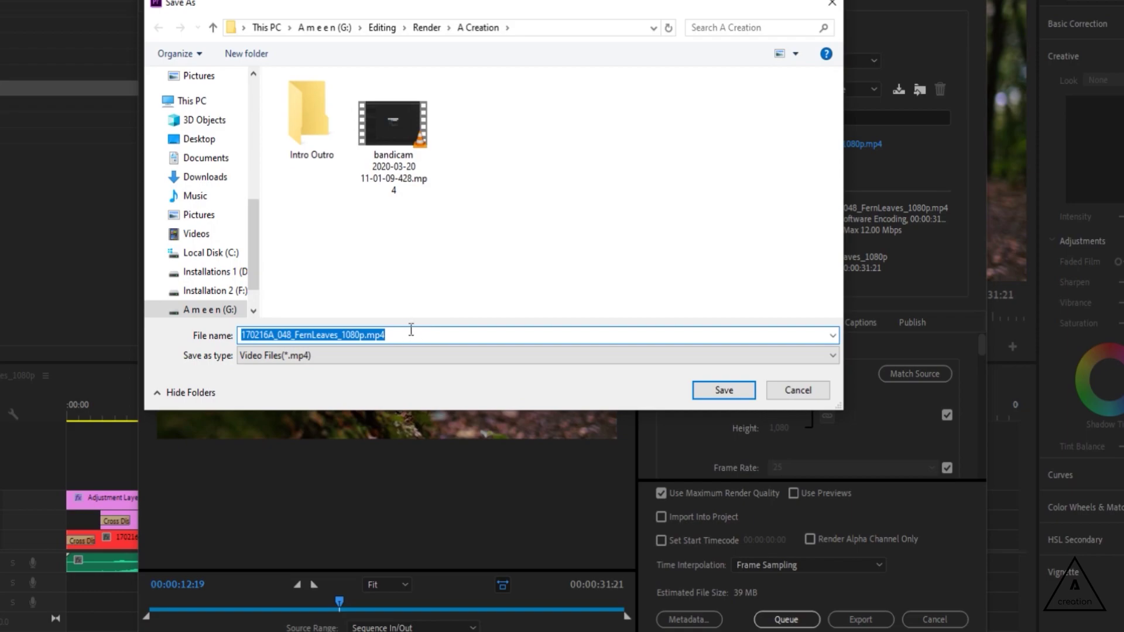
# Name the export output file t.mp4 and save it
pyautogui.write('t')
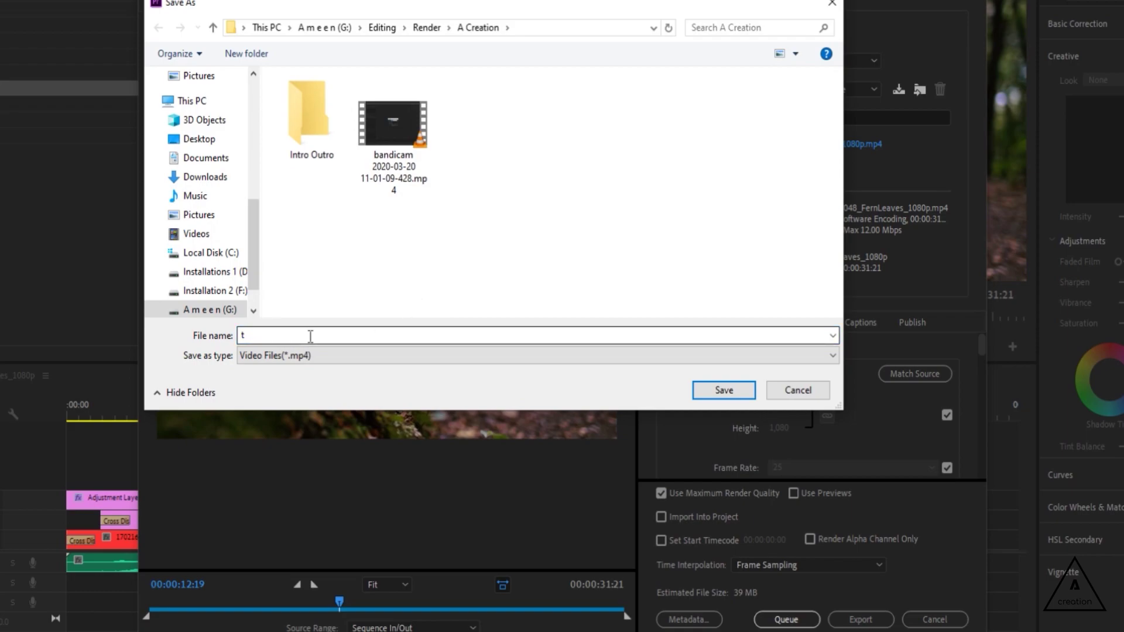
pyautogui.click(705, 389)
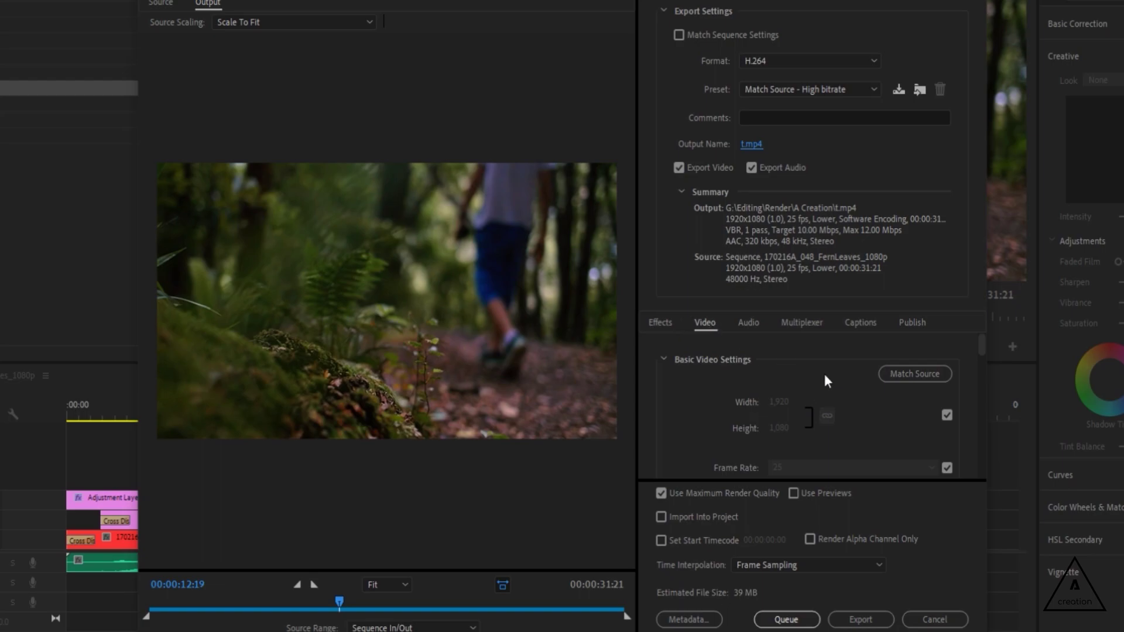
# Scroll the export Video settings down to review the 10 Mbps Bitrate Settings
pyautogui.scroll(-6, 838, 395)
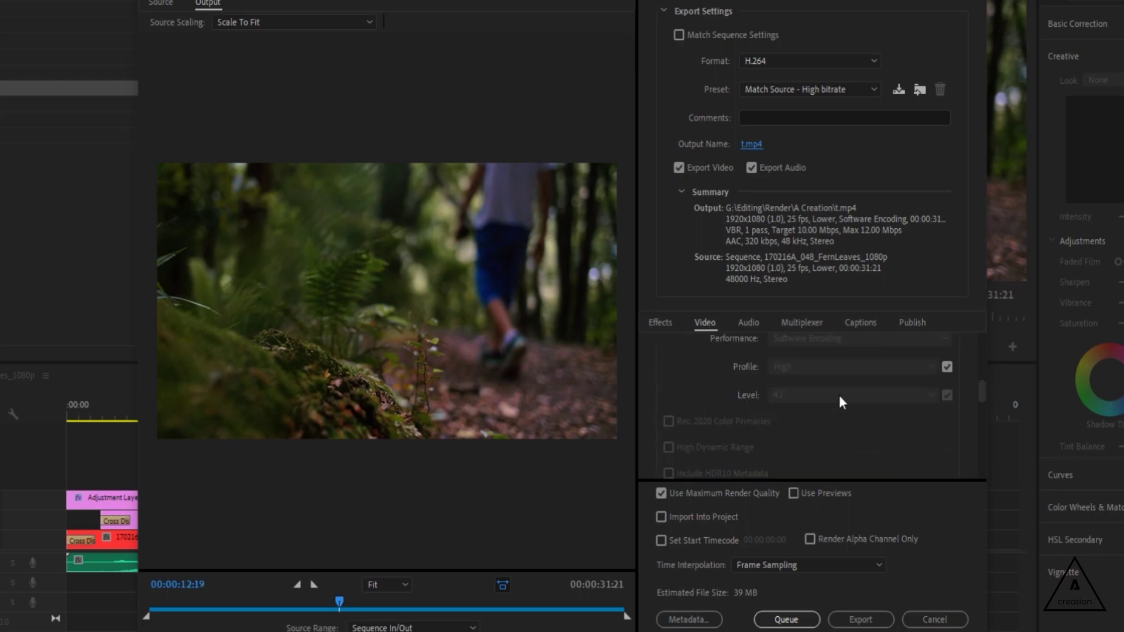
pyautogui.scroll(-10, 838, 395)
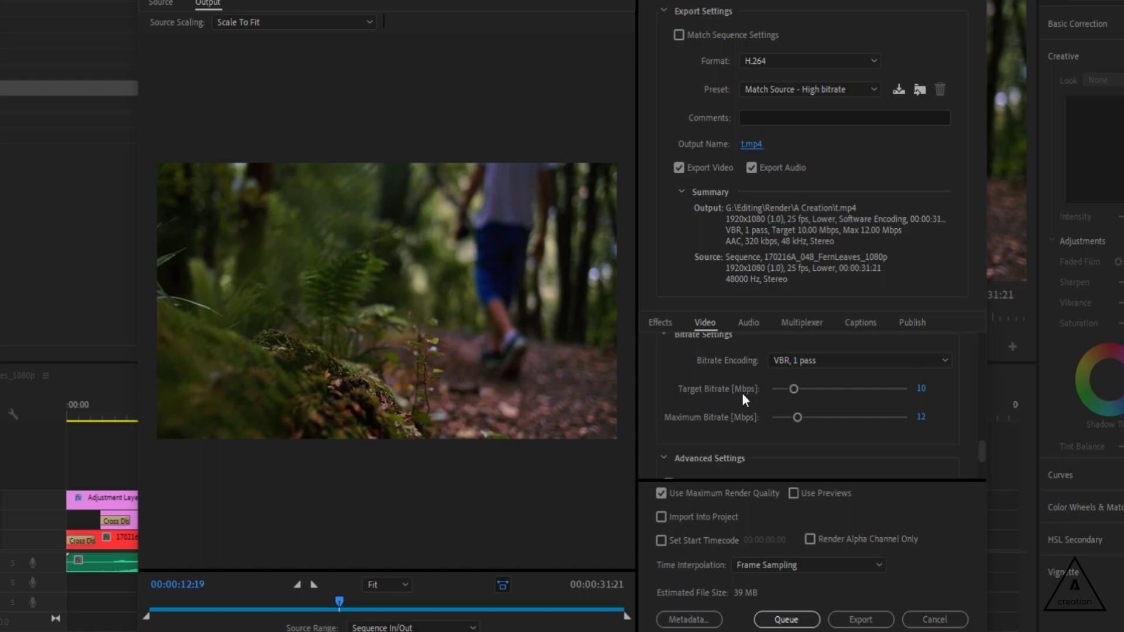
pyautogui.scroll(-8, 841, 419)
pyautogui.scroll(10, 841, 420)
pyautogui.scroll(-3, 878, 421)
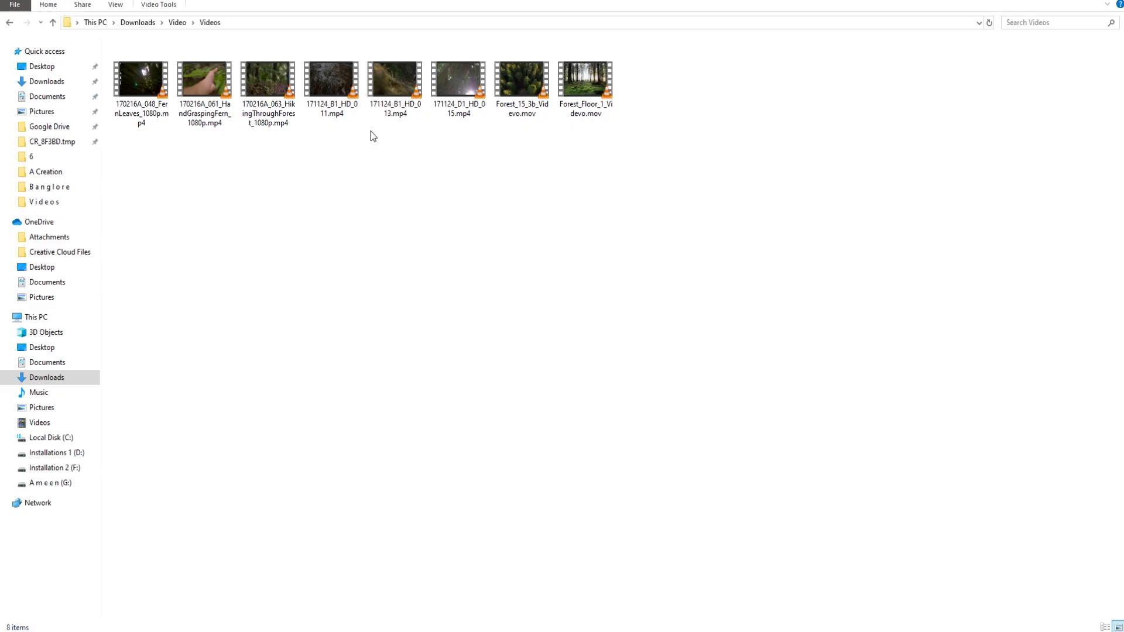
# Read the FernLeaves clip's 36715 kbps data rate in its Properties Details tab
pyautogui.rightClick(151, 98)
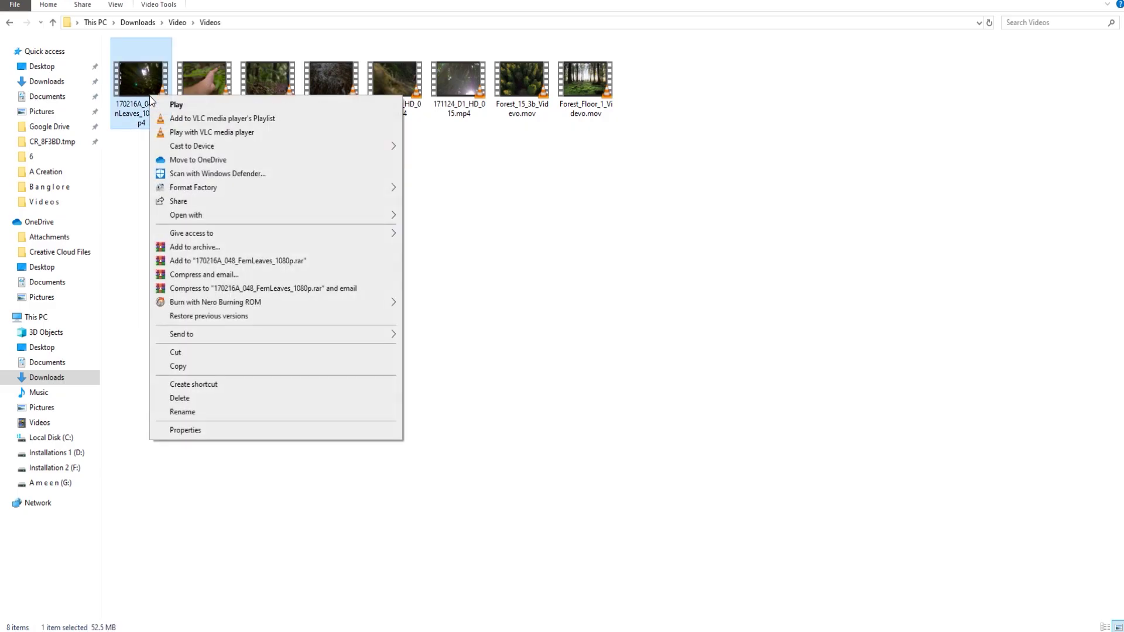
pyautogui.click(190, 430)
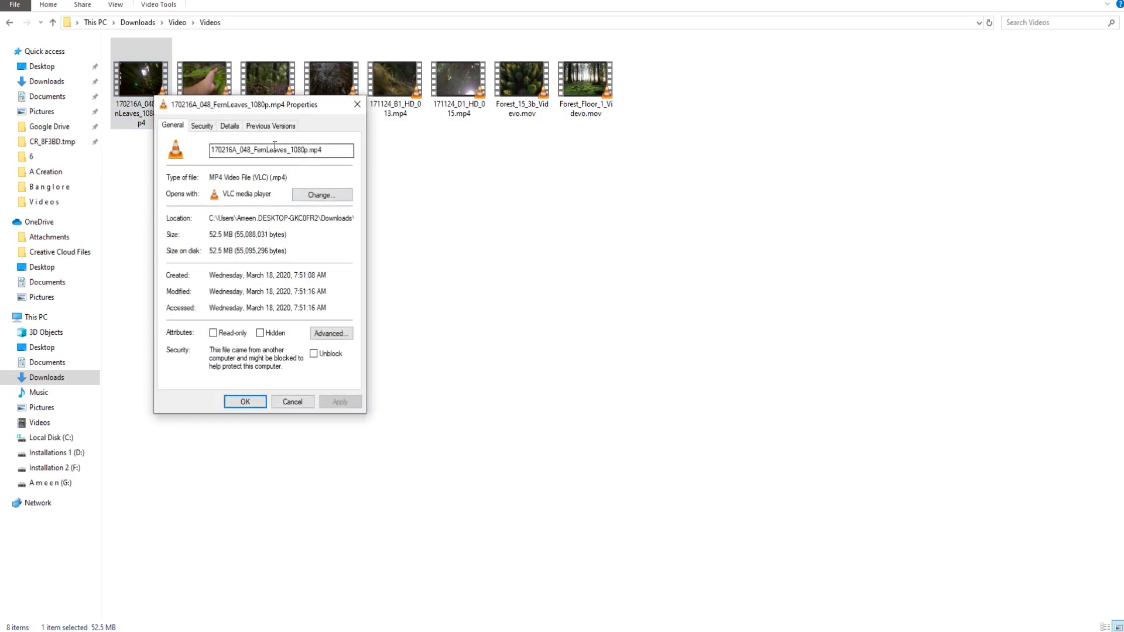
pyautogui.click(240, 129)
pyautogui.click(339, 345)
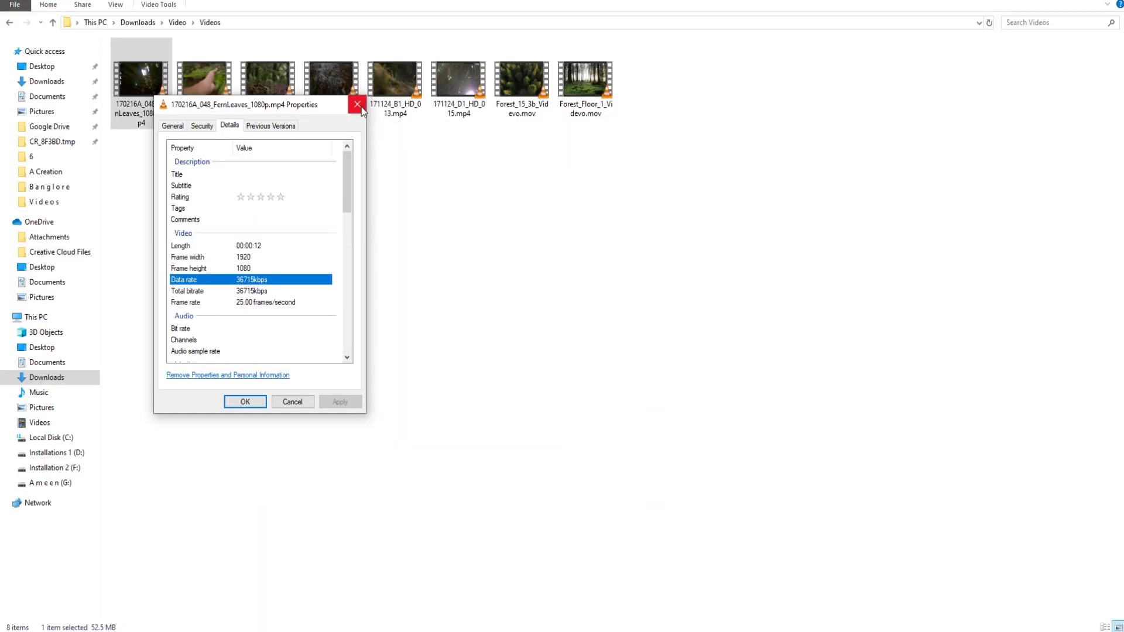
pyautogui.click(356, 105)
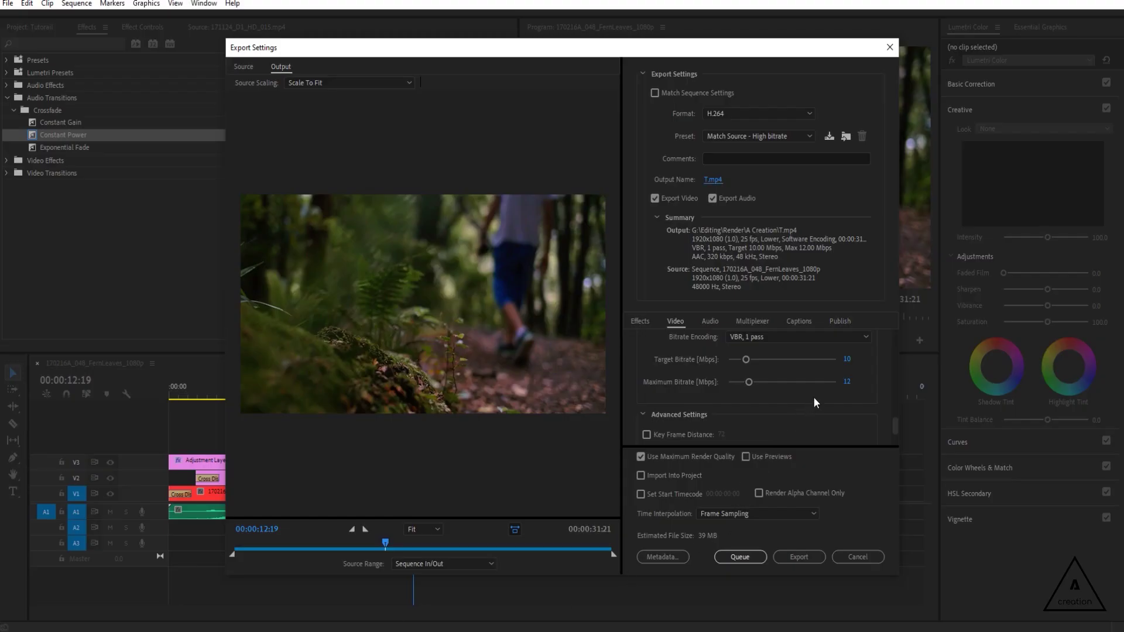
# Set the target bitrate to 36 Mbps and export the montage as T.mp4
pyautogui.write('36')
pyautogui.press('Return')
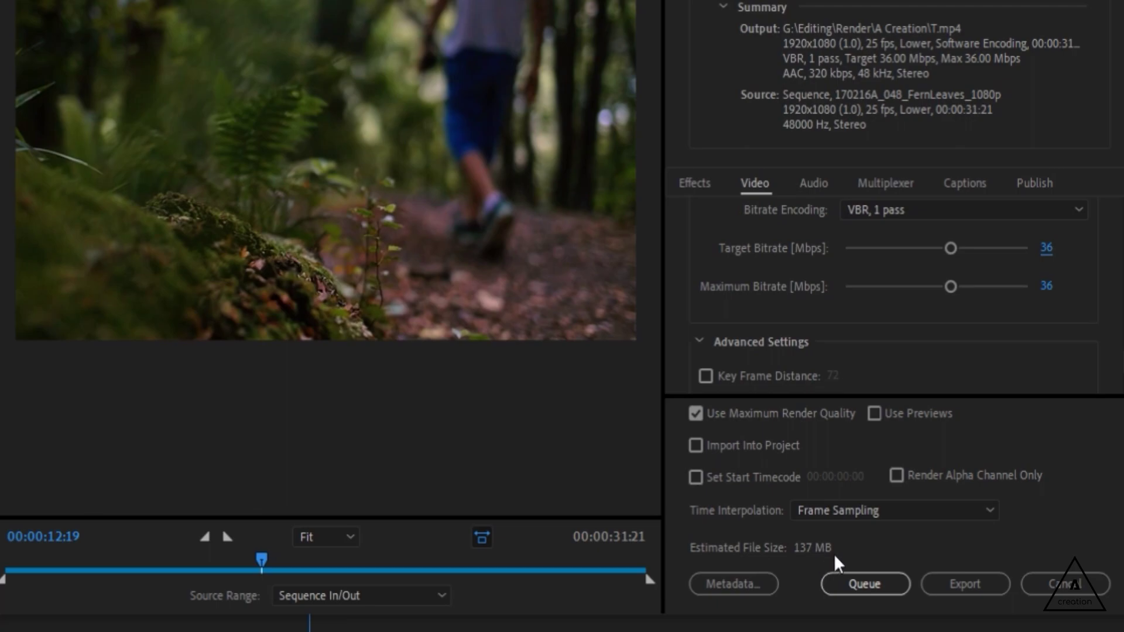
pyautogui.click(970, 582)
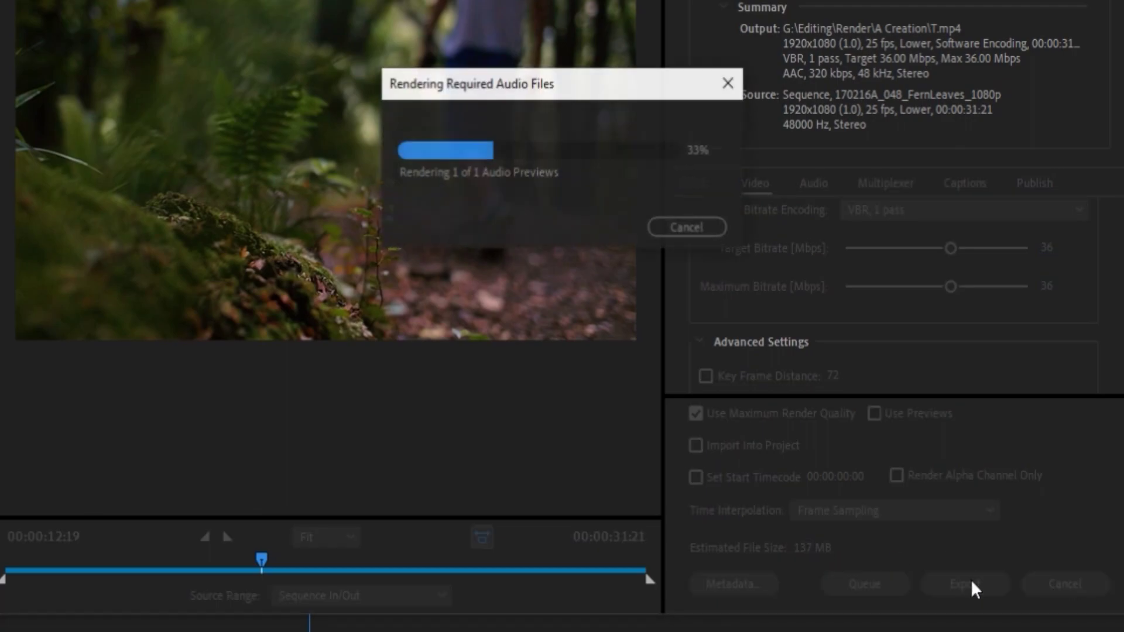